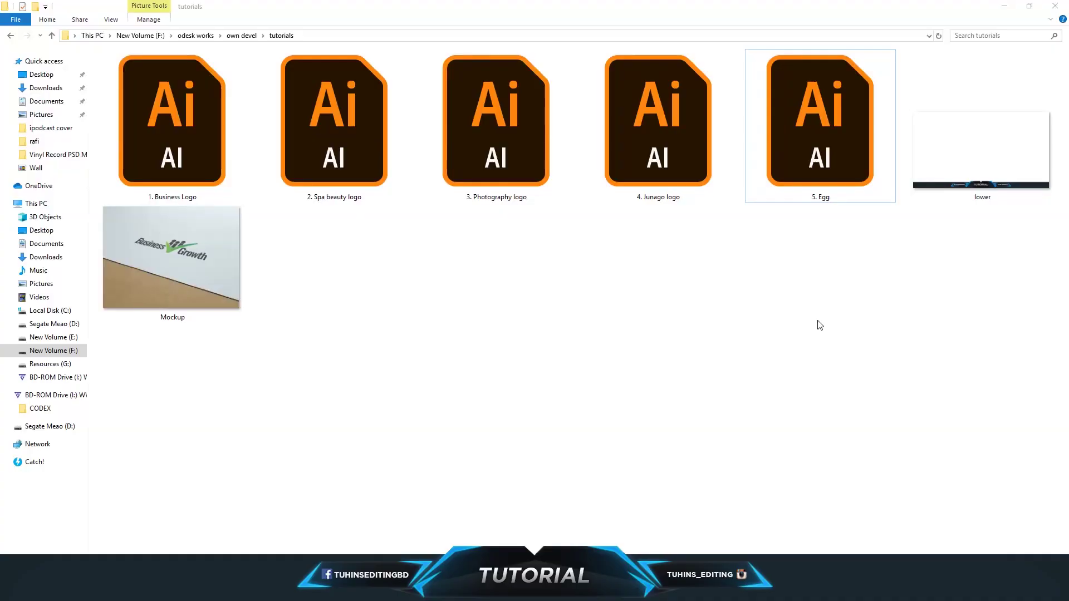
# Drag the 5. Egg.ai file from File Explorer into Illustrator to open it.
pyautogui.moveTo(818, 167); pyautogui.dragTo(234, 563)
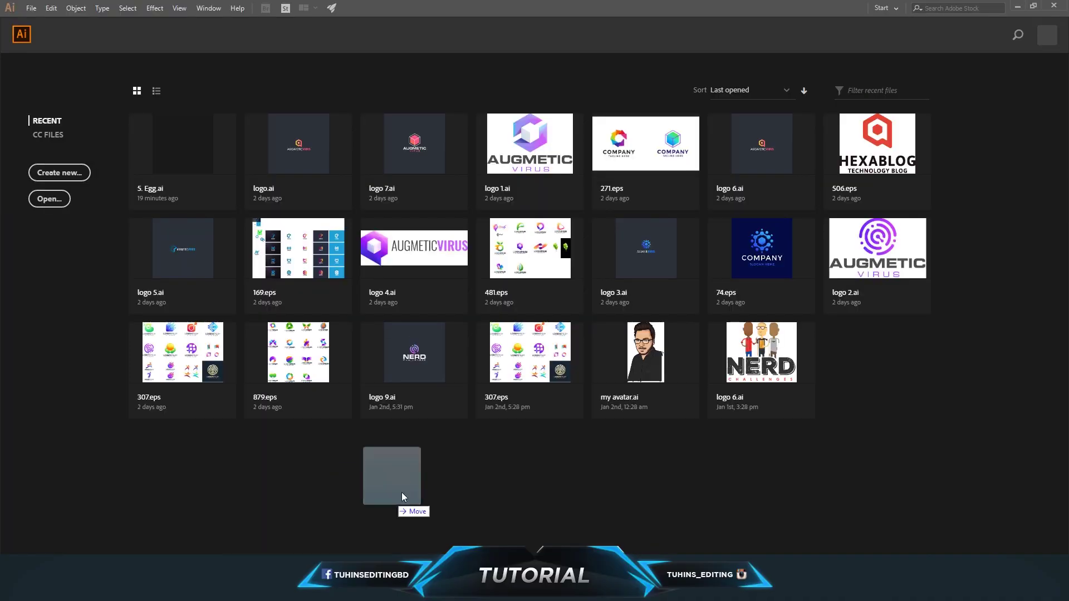
pyautogui.moveTo(276, 529); pyautogui.dragTo(424, 479)
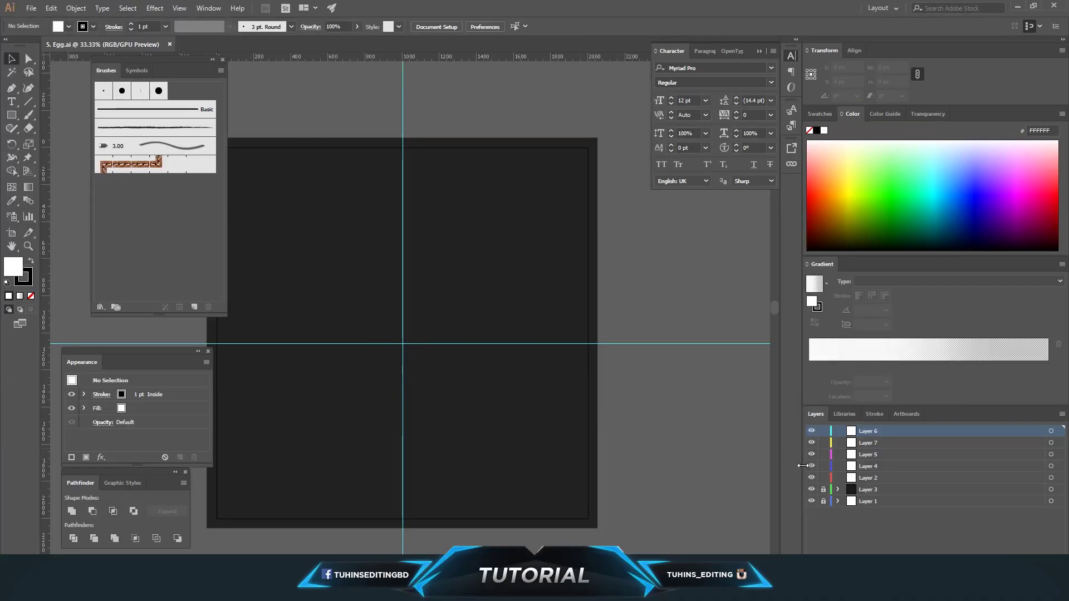
# Fill the background square with light orange FBB03B and lock Layer 3.
pyautogui.click(553, 435)
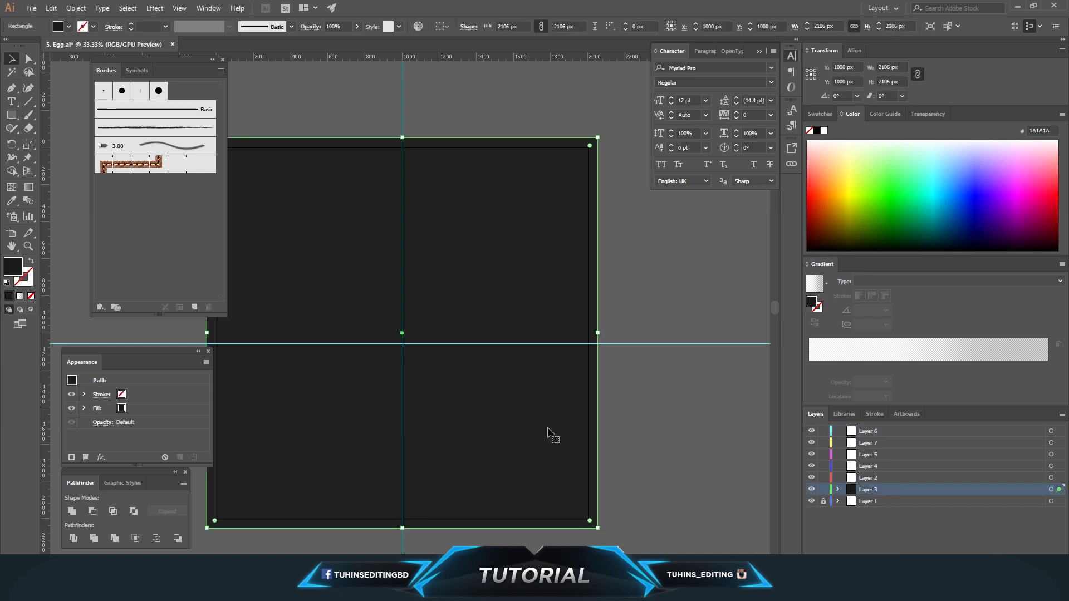
pyautogui.click(69, 26)
pyautogui.click(20, 296)
pyautogui.hotkey('ctrl', 'z')
pyautogui.hotkey('ctrl', 'shift', 'z')
pyautogui.hotkey('ctrl', 'z')
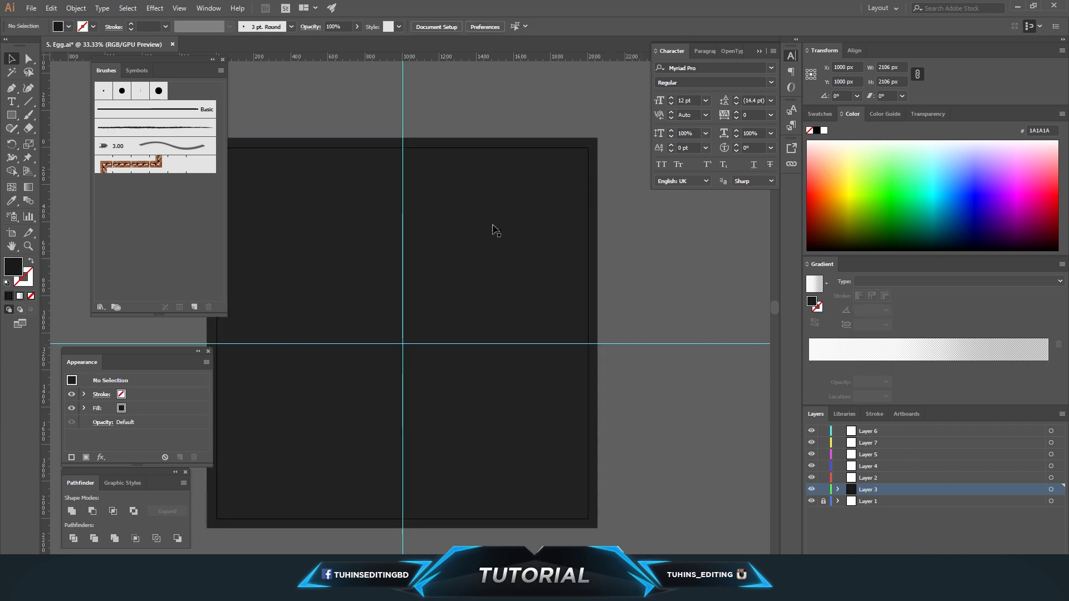
pyautogui.click(69, 26)
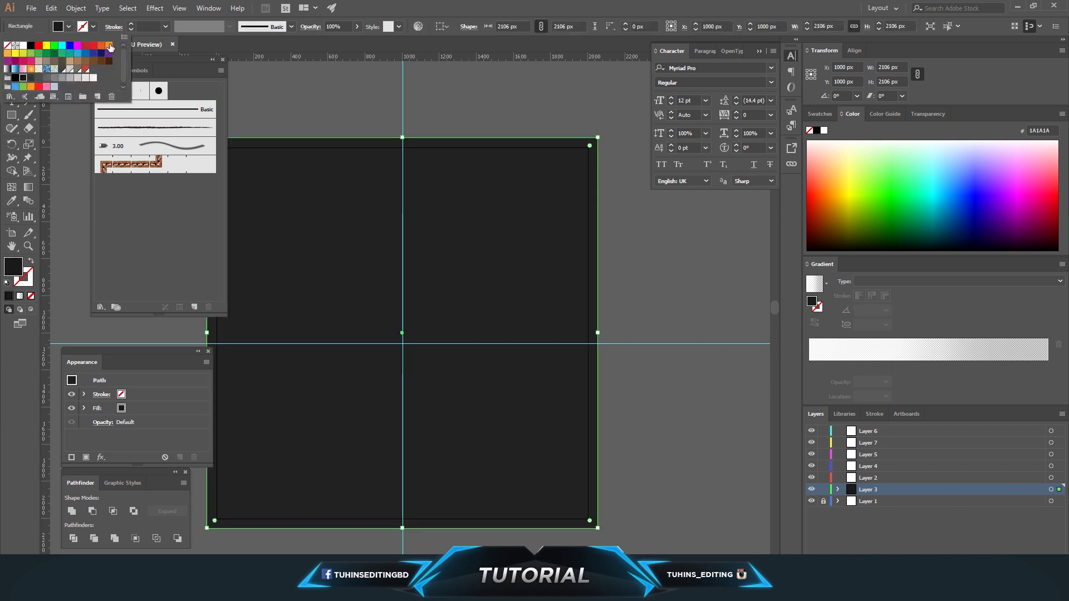
pyautogui.click(111, 47)
pyautogui.click(6, 54)
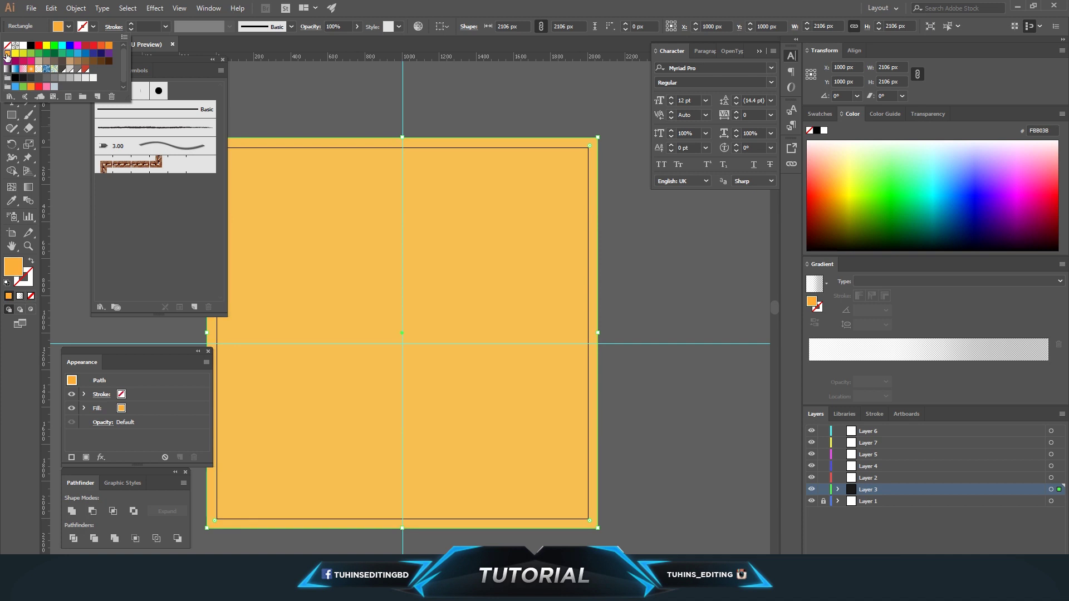
pyautogui.click(824, 490)
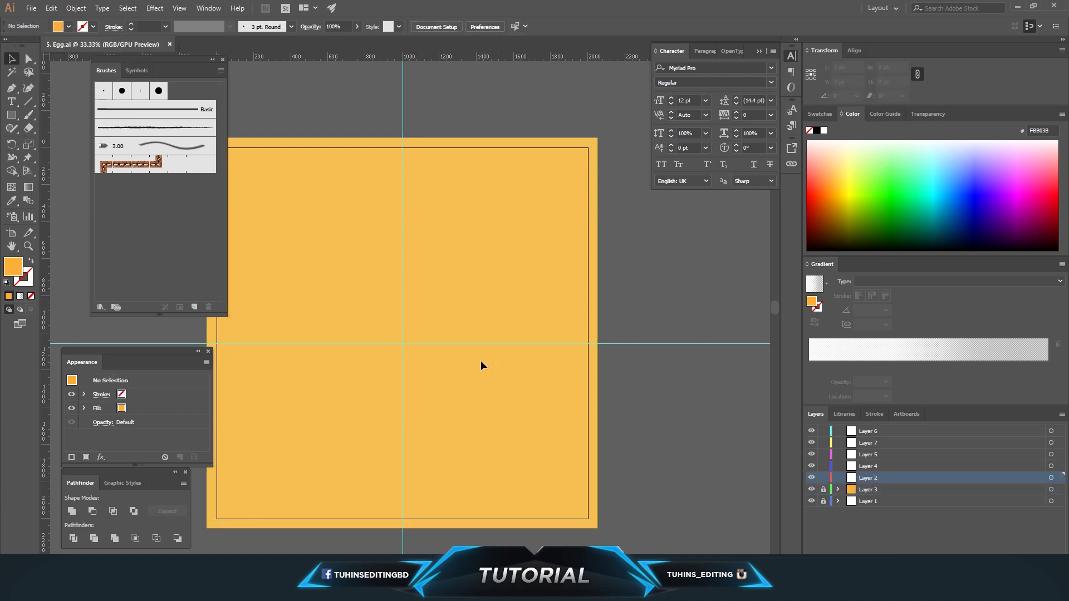
pyautogui.scroll(2, 480, 343)
# Set up the Paintbrush with white ffffff as the drawing colour.
pyautogui.moveTo(478, 338); pyautogui.dragTo(418, 368)
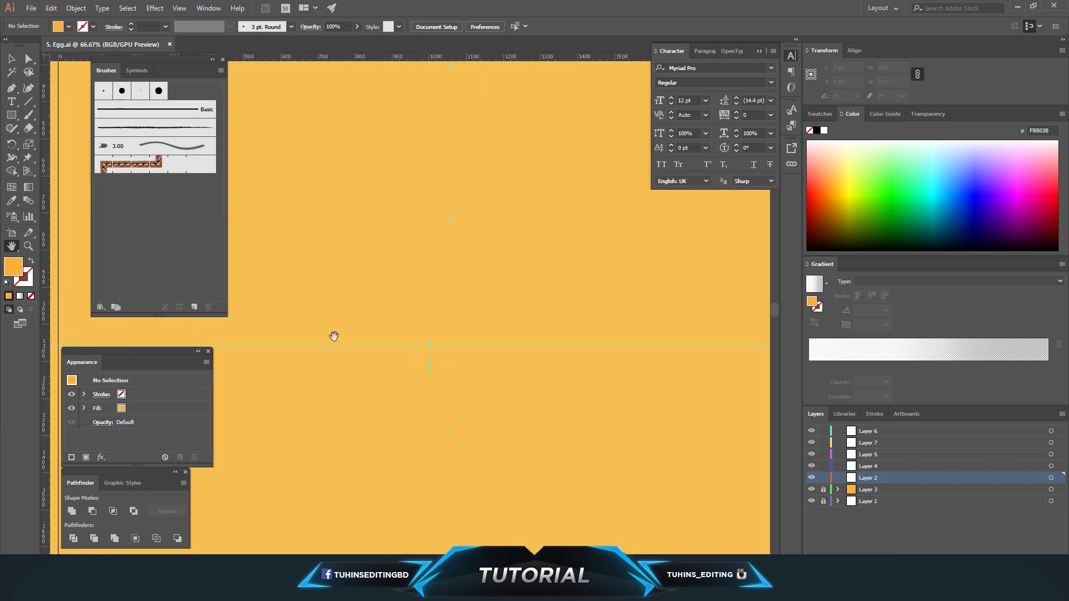
pyautogui.click(30, 121)
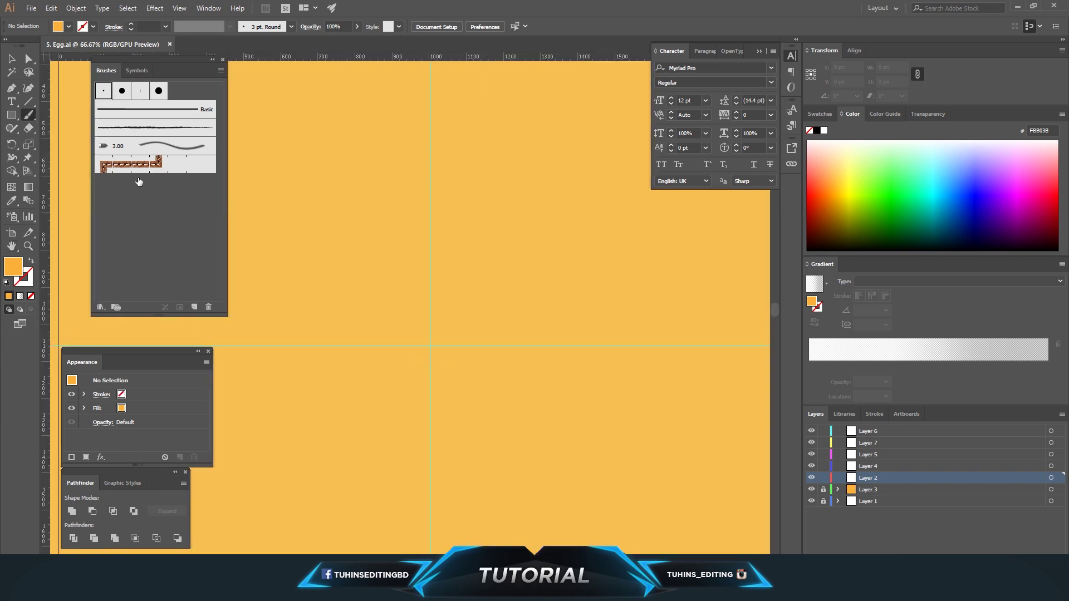
pyautogui.hotkey('shift', 'x')
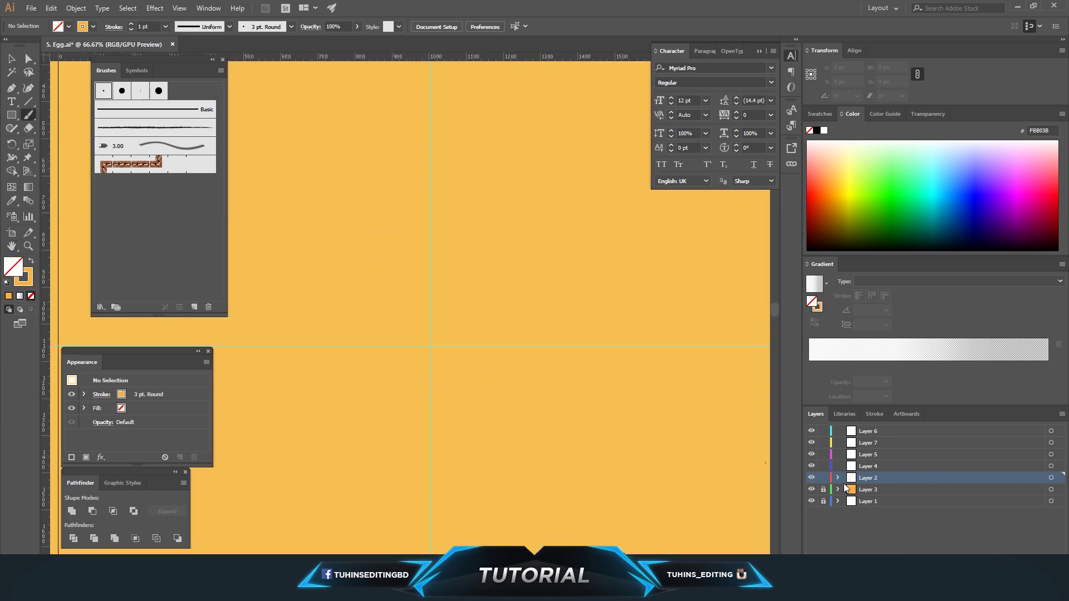
pyautogui.hotkey('shift', 'x')
pyautogui.doubleClick(13, 272)
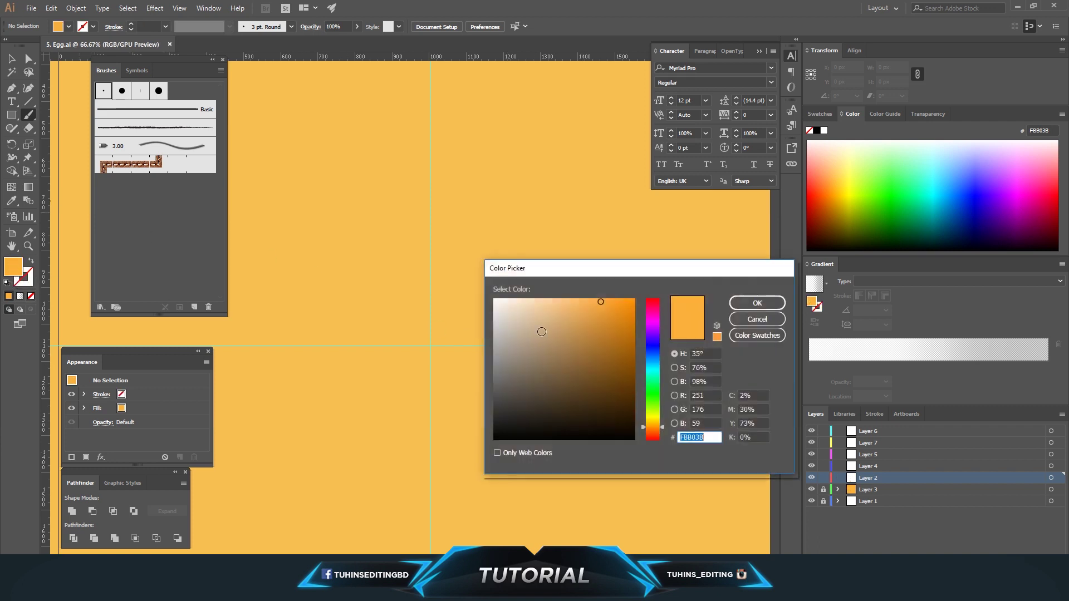
pyautogui.write('ffffff')
pyautogui.press('Return')
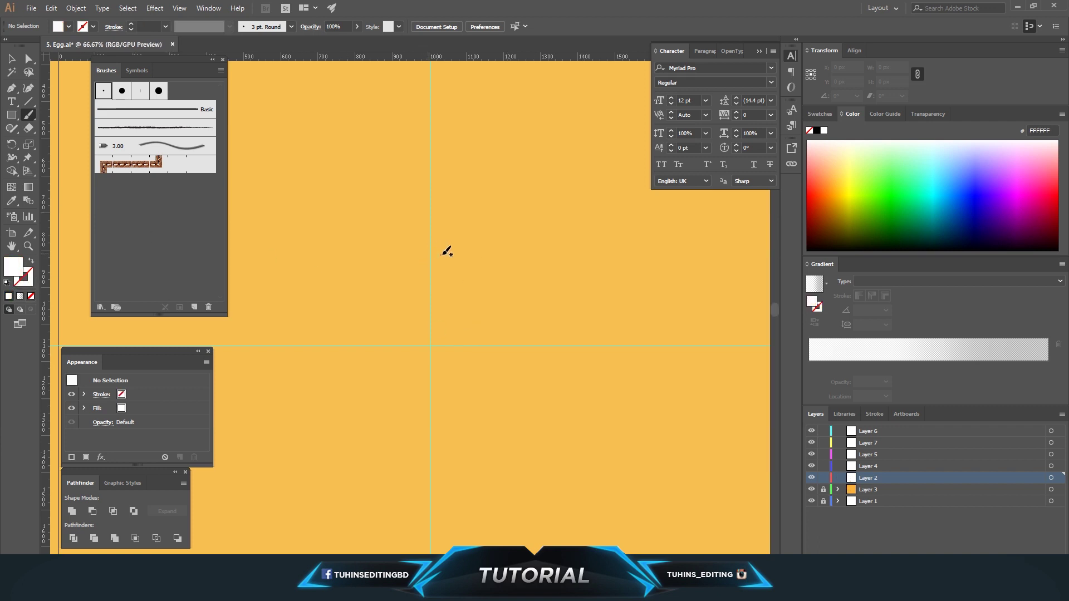
# Paint a wavy egg-white outline in the middle of the artboard.
pyautogui.moveTo(355, 307)
pyautogui.mouseDown()
pyautogui.moveTo(350, 394)
pyautogui.moveTo(477, 418)
pyautogui.mouseUp()
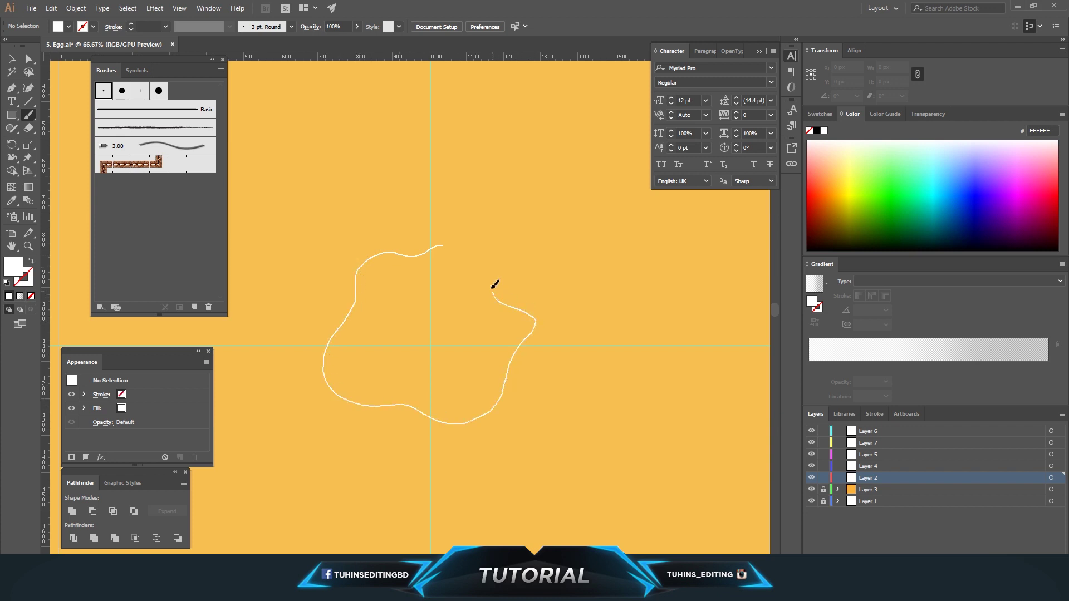
pyautogui.moveTo(450, 243); pyautogui.dragTo(443, 246)
pyautogui.scroll(1, 394, 239)
pyautogui.hotkey('ctrl', '+')
pyautogui.hotkey('ctrl', '+')
pyautogui.hotkey('ctrl', '+')
# Join the outline's loose ends with Direct Selection and reshape its top curve.
pyautogui.click(29, 58)
pyautogui.click(482, 209)
pyautogui.moveTo(513, 187); pyautogui.dragTo(506, 199)
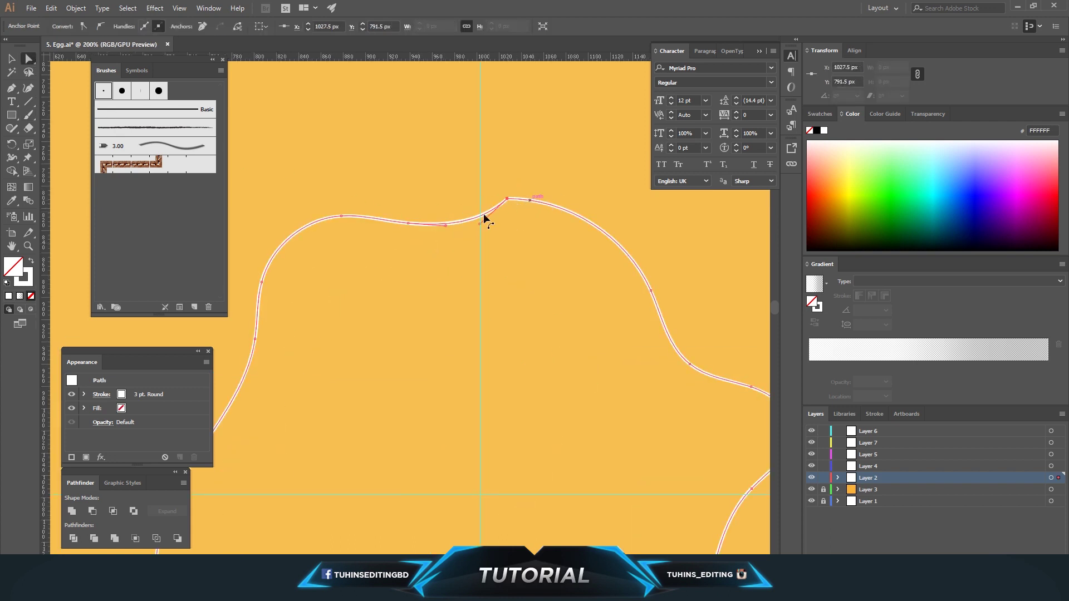
pyautogui.click(468, 221)
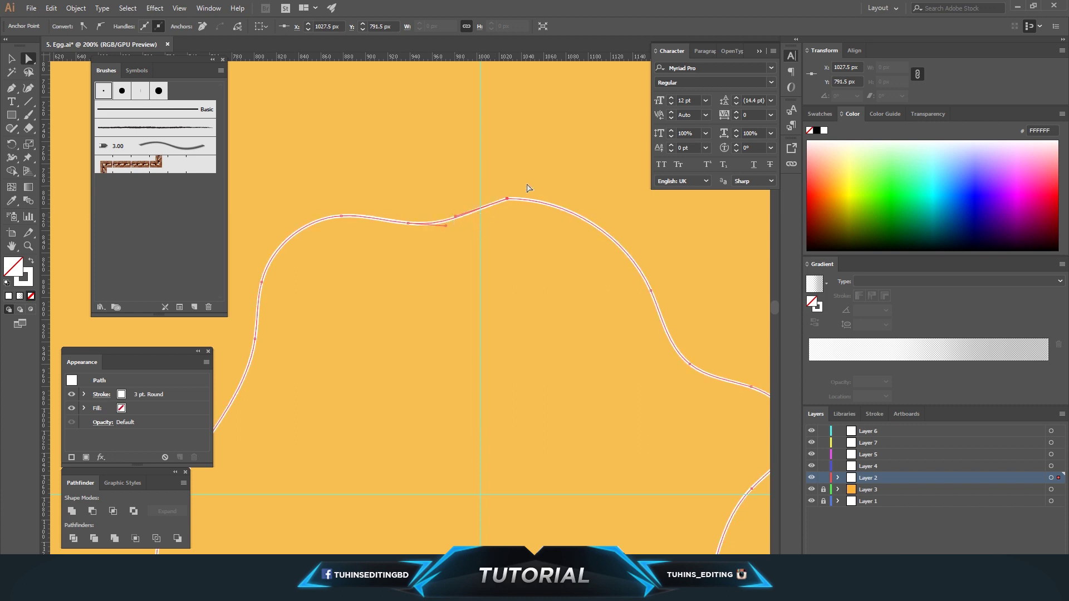
pyautogui.click(507, 198)
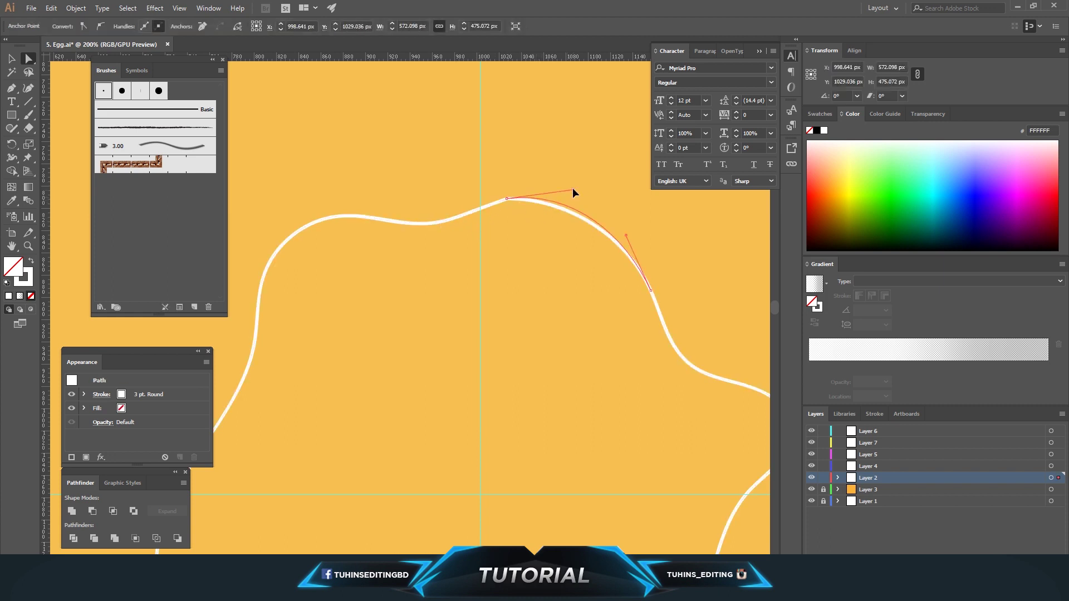
pyautogui.moveTo(567, 198); pyautogui.dragTo(576, 179)
pyautogui.click(557, 152)
pyautogui.hotkey('ctrl', '-')
pyautogui.hotkey('ctrl', '-')
pyautogui.hotkey('ctrl', '-')
# Swap fill and stroke so the blob fills solid white, then save.
pyautogui.moveTo(315, 166); pyautogui.dragTo(606, 440)
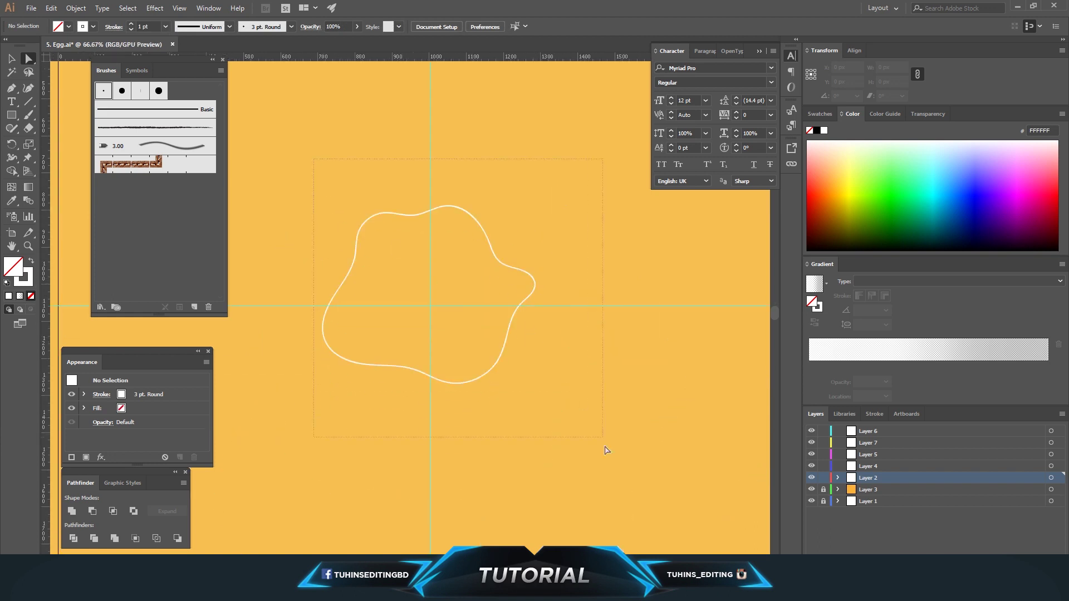
pyautogui.click(31, 261)
pyautogui.click(650, 351)
pyautogui.scroll(1, 650, 351)
pyautogui.moveTo(467, 281); pyautogui.dragTo(579, 394)
pyautogui.hotkey('ctrl', 'z')
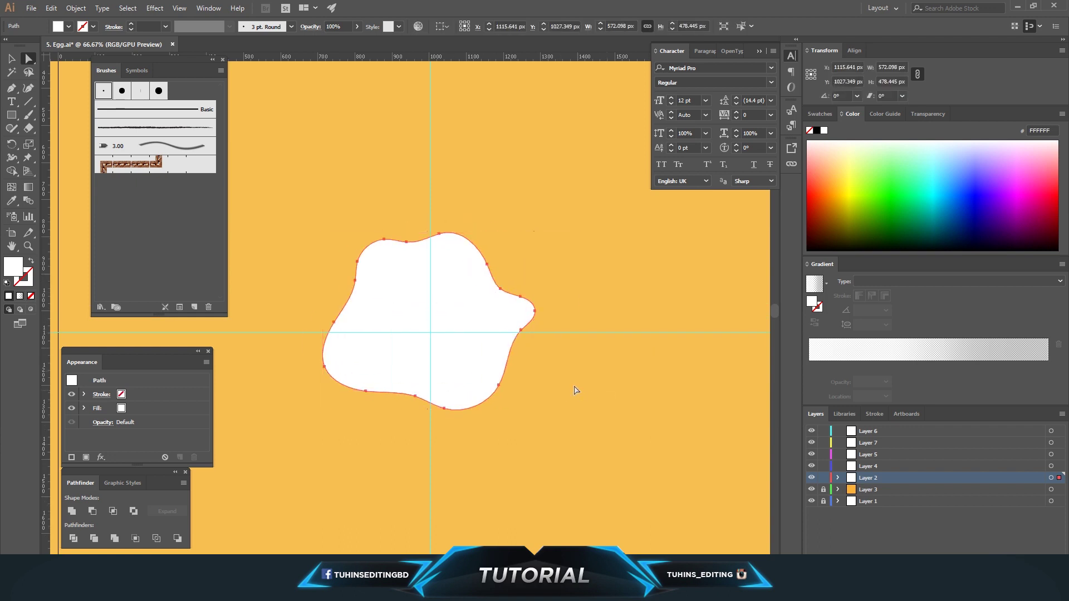
pyautogui.click(566, 377)
pyautogui.hotkey('ctrl', 's')
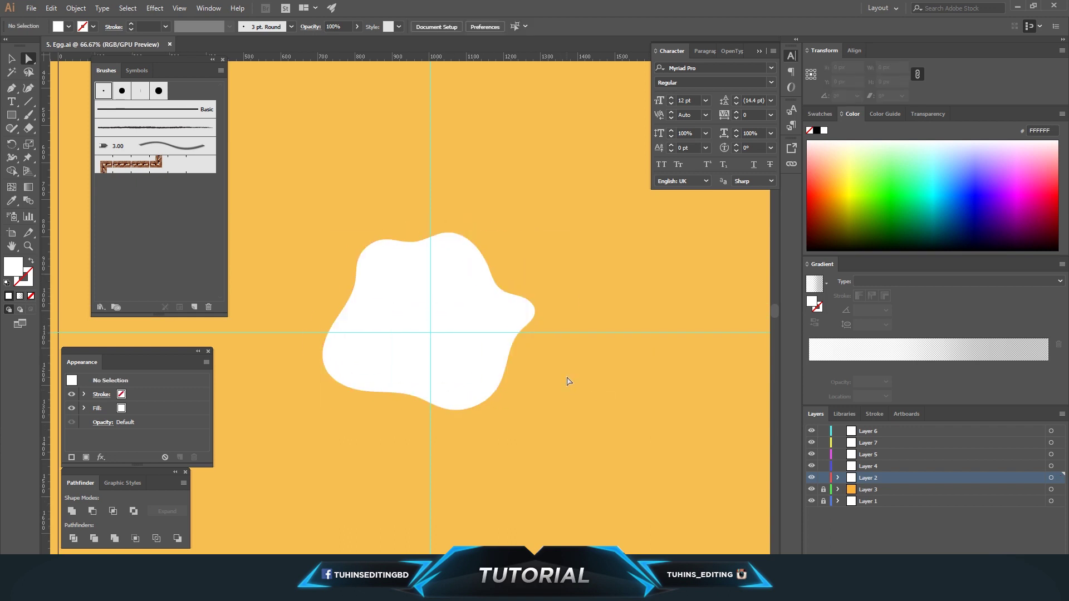
# Lock the blob's Layer 2 and make Layer 4 the active layer.
pyautogui.click(474, 357)
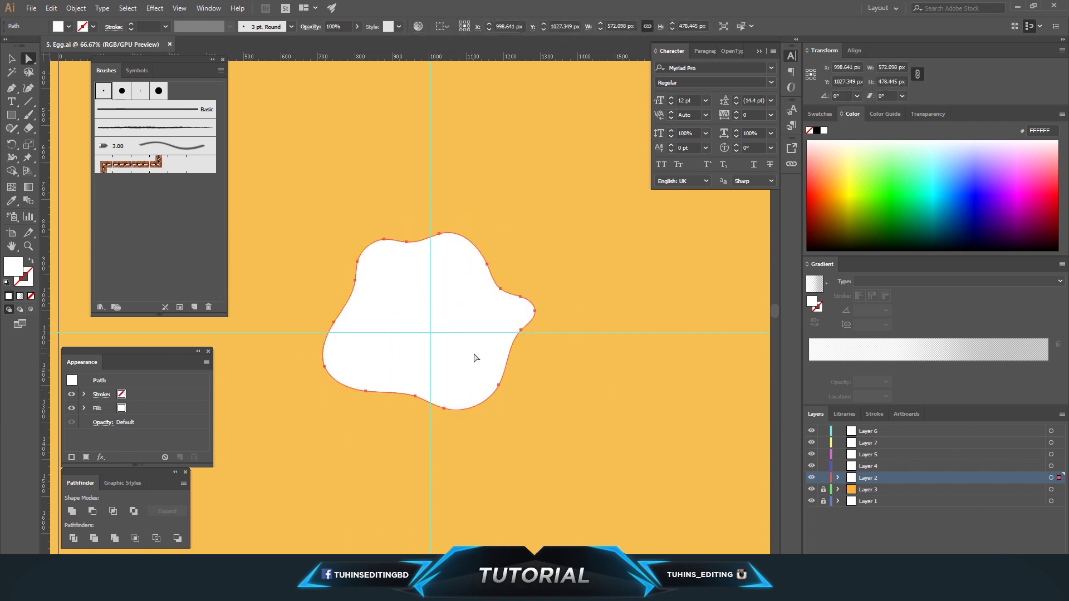
pyautogui.click(823, 478)
pyautogui.click(868, 466)
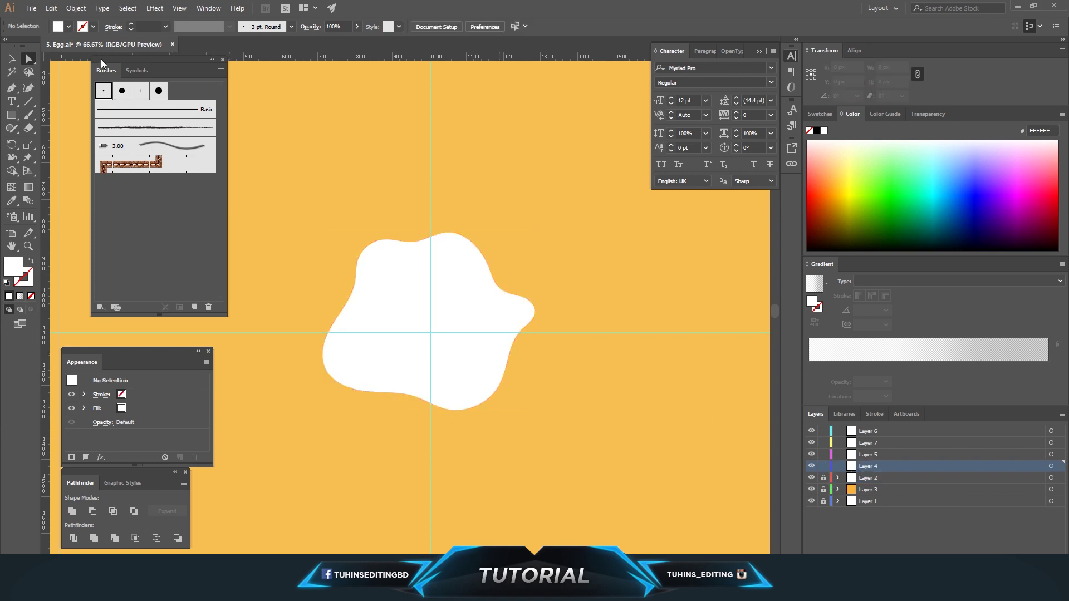
# Paste the blob in place on Layer 4 and apply the orange radial gradient swatch.
pyautogui.click(76, 7)
pyautogui.click(73, 109)
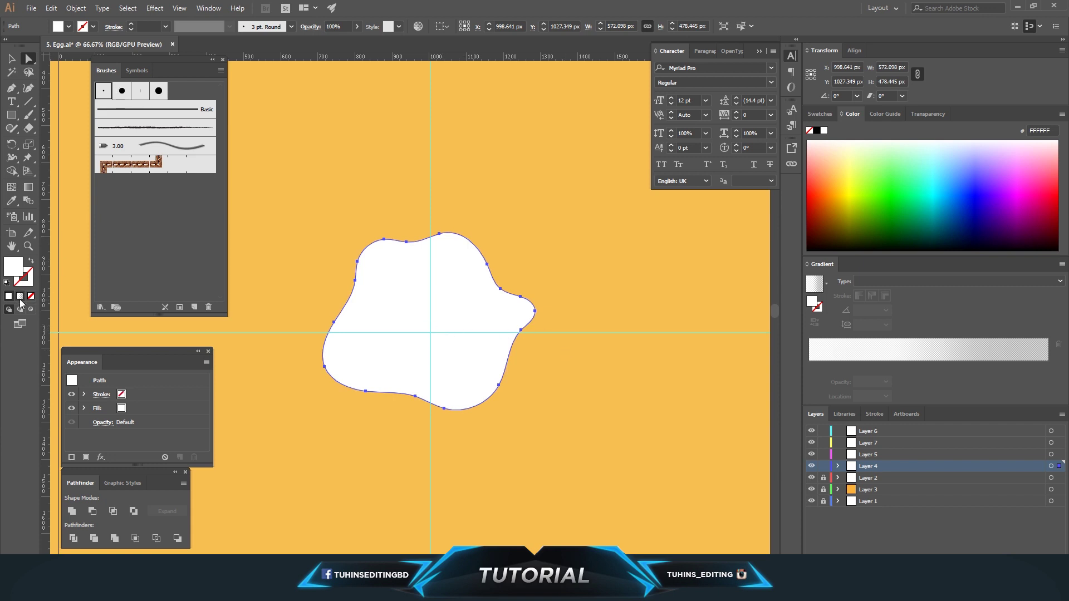
pyautogui.hotkey('ctrl', 'shift', 'a')
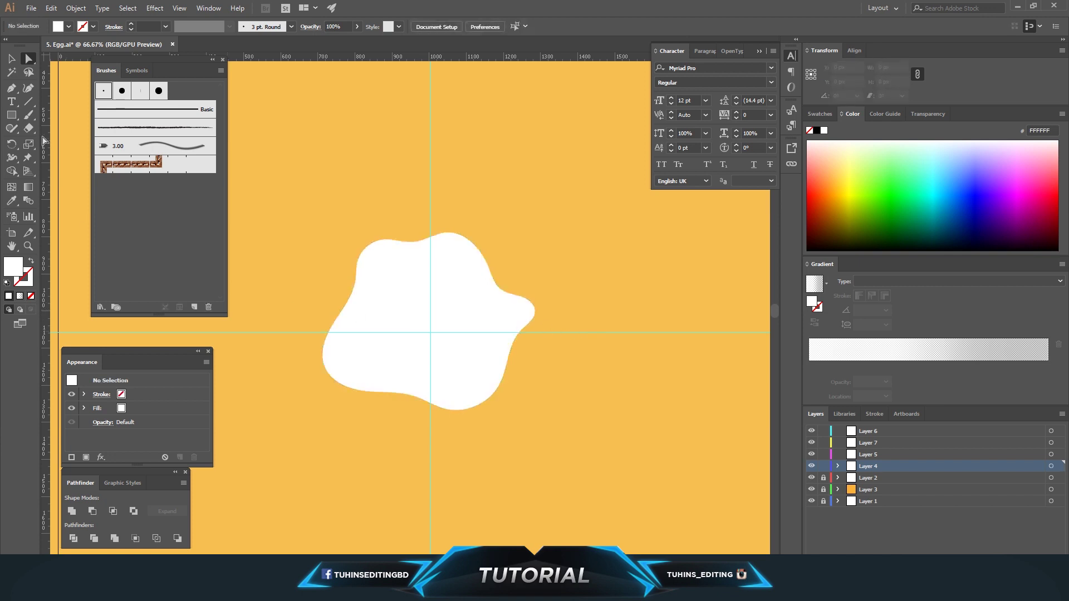
pyautogui.click(68, 26)
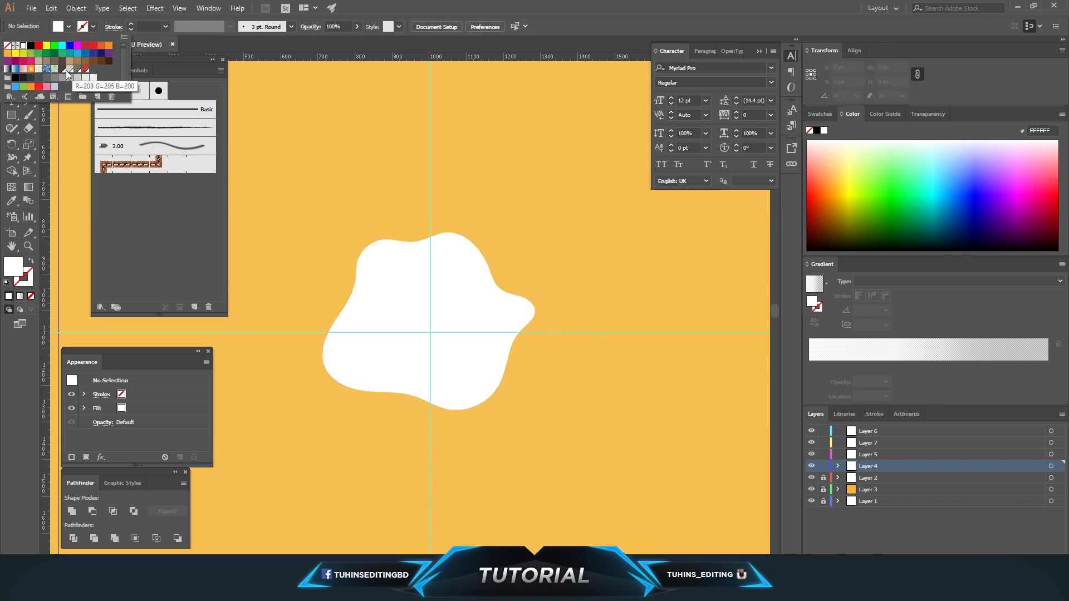
pyautogui.click(31, 69)
pyautogui.click(434, 333)
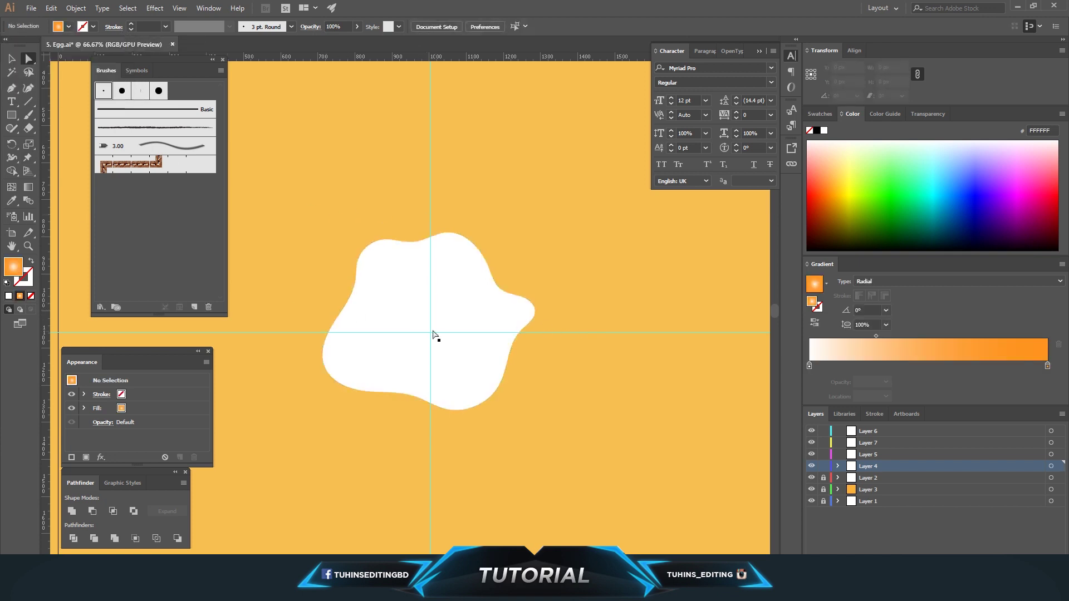
pyautogui.click(20, 296)
# Make the blob's gradient linear at a -90° angle.
pyautogui.click(891, 281)
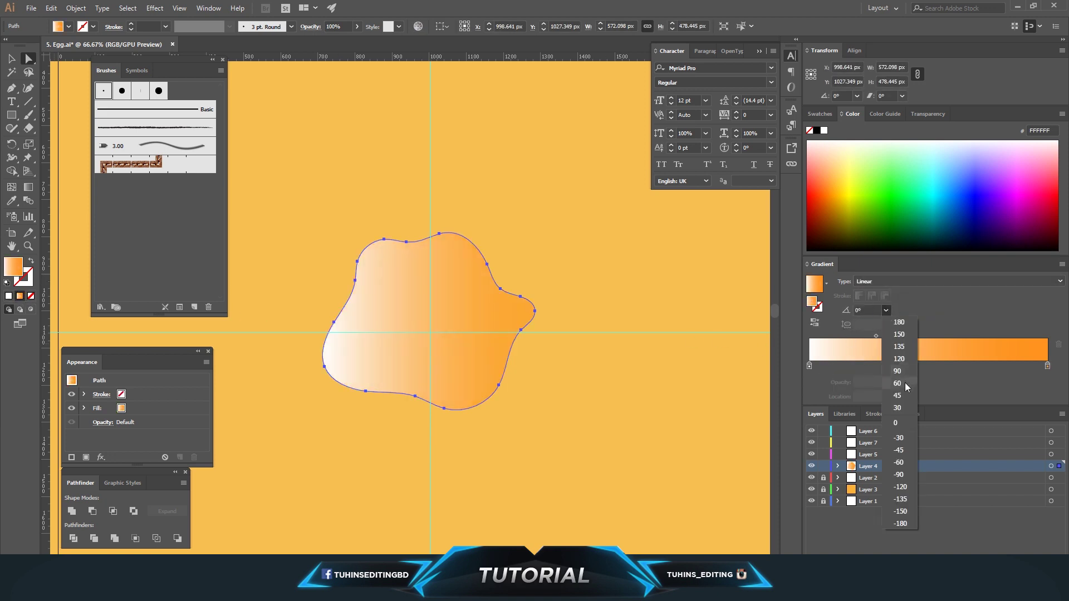
pyautogui.write('90')
pyautogui.press('Return')
pyautogui.click(886, 311)
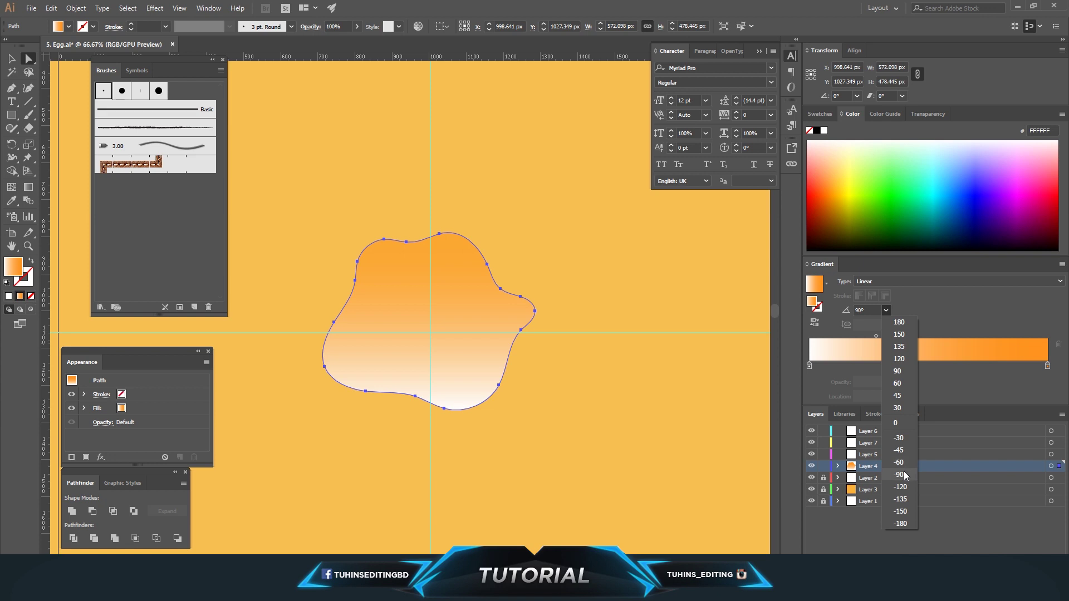
pyautogui.click(905, 475)
# Set the right gradient stop to grey CCCCCC with the midpoint at 55.78%.
pyautogui.doubleClick(1047, 365)
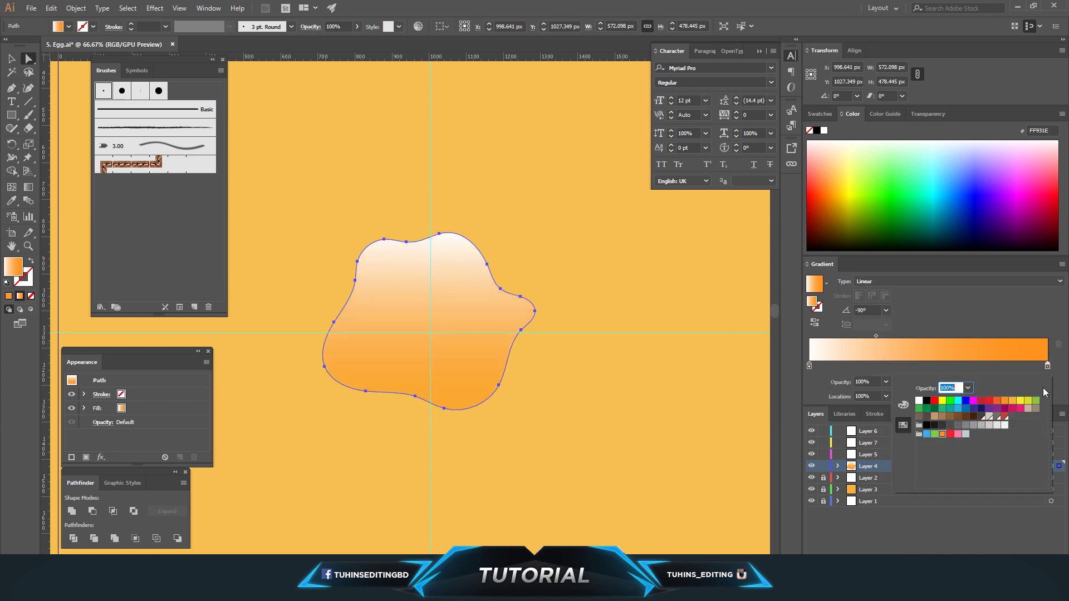
pyautogui.click(980, 429)
pyautogui.click(598, 364)
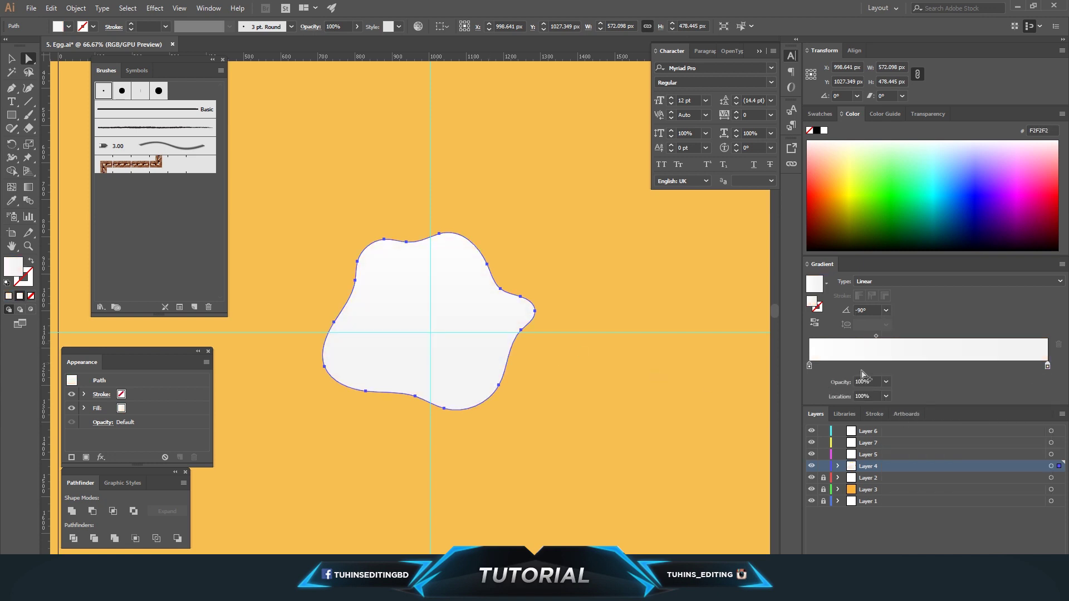
pyautogui.moveTo(877, 337); pyautogui.dragTo(949, 339)
pyautogui.doubleClick(1047, 366)
pyautogui.click(981, 426)
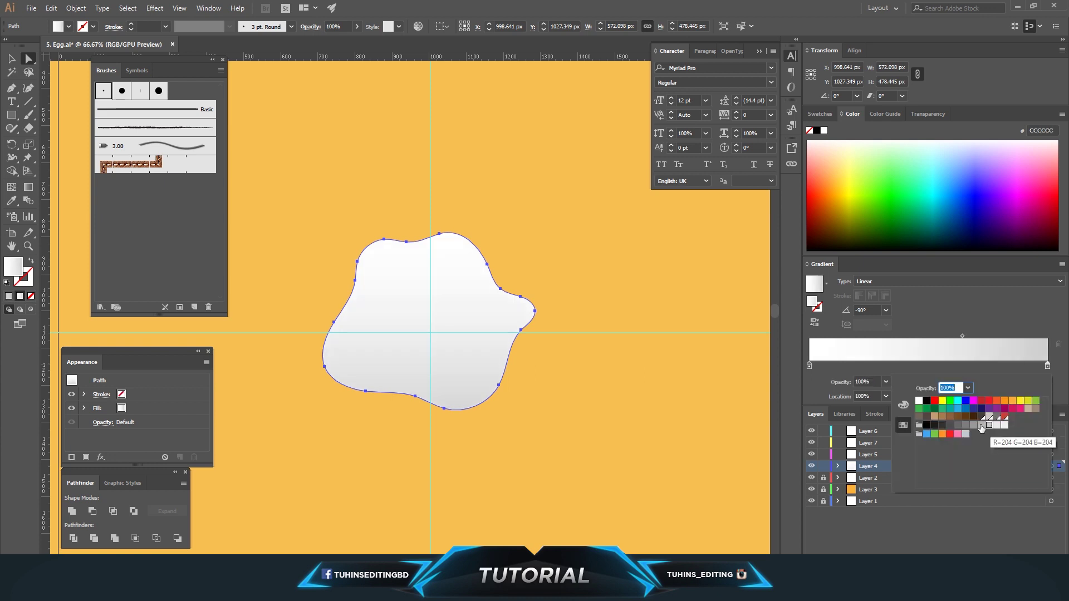
pyautogui.click(705, 397)
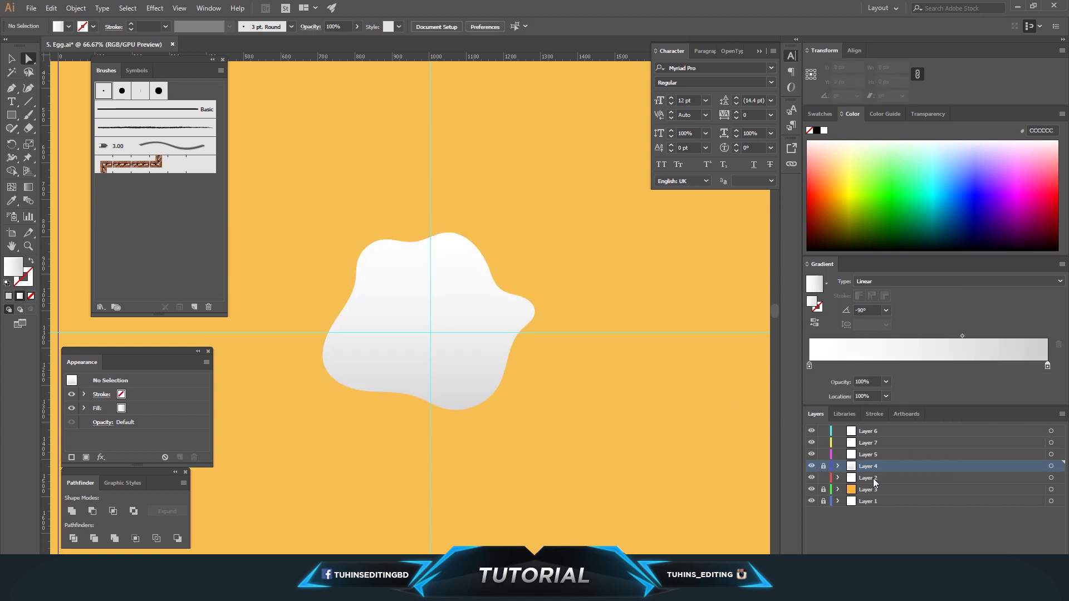
# Nudge the Layer 2 blob down and right to reveal a white edge.
pyautogui.click(1050, 478)
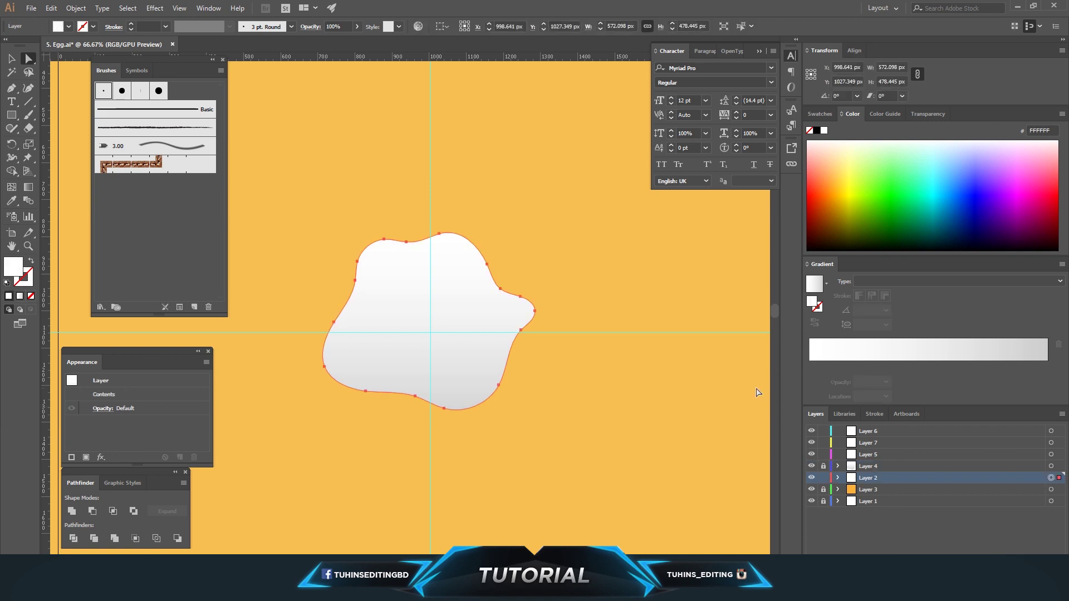
pyautogui.press('Down')
pyautogui.press('Down')
pyautogui.press('Down')
pyautogui.press('Right')
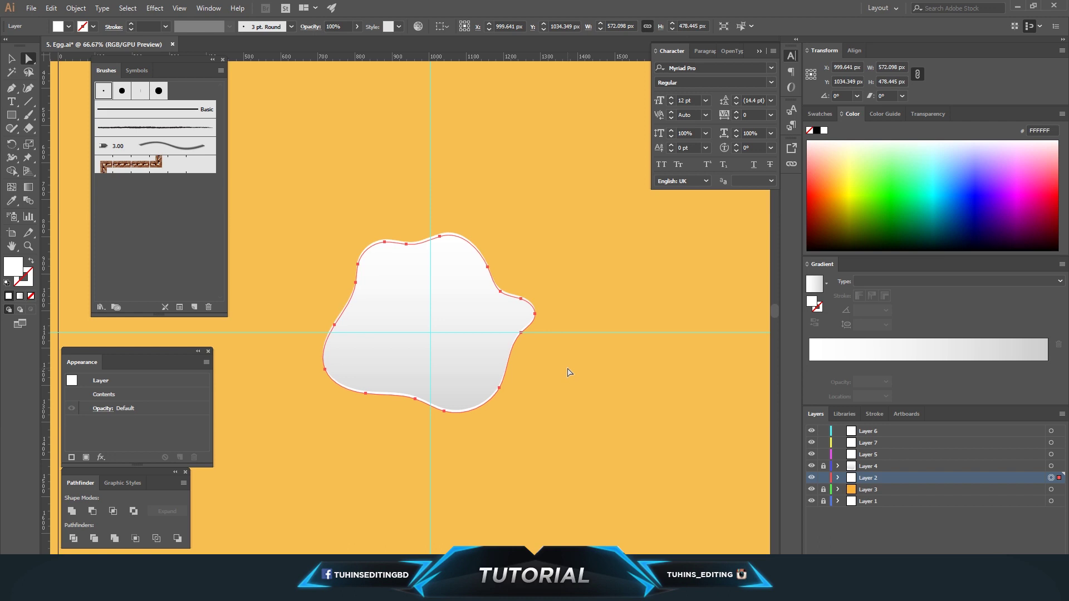
pyautogui.press('Down')
pyautogui.press('Down')
pyautogui.press('Down')
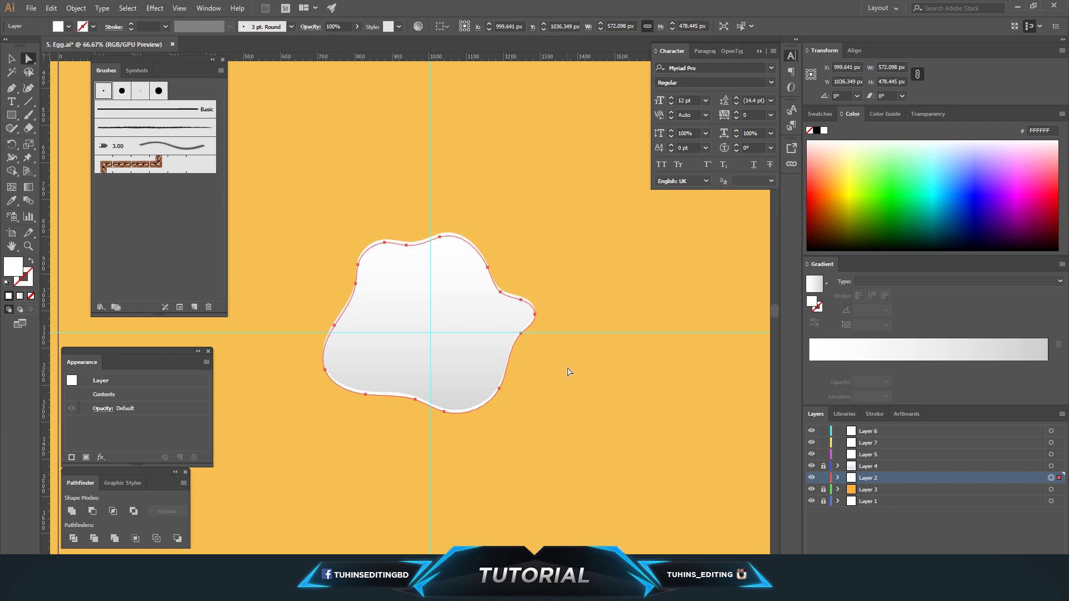
pyautogui.click(595, 380)
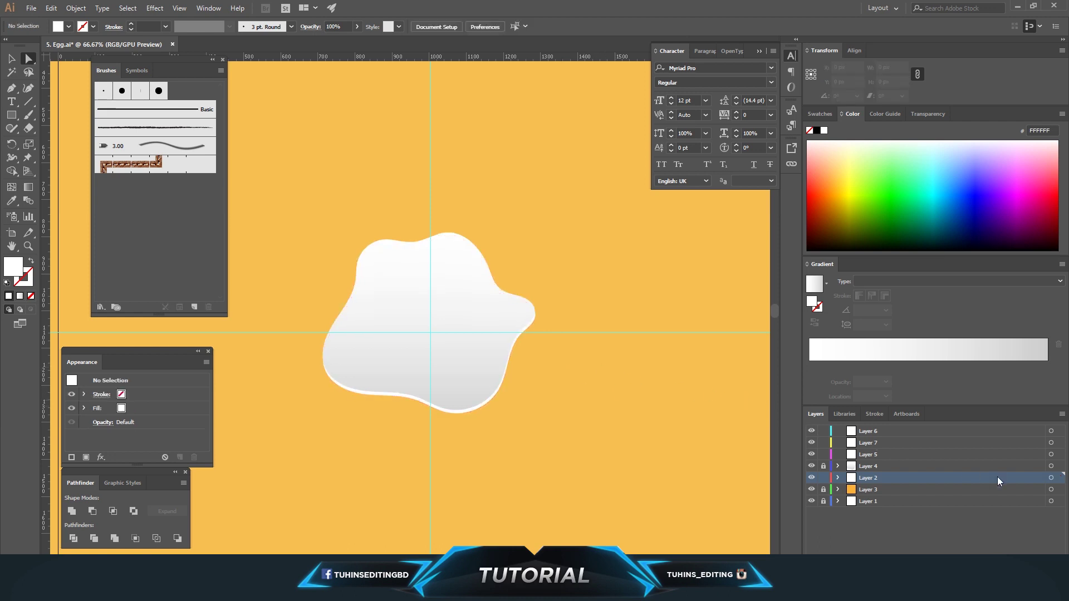
# Lock Layer 2, add a new layer above Layer 3, and paste the blob in place.
pyautogui.click(1051, 478)
pyautogui.click(823, 478)
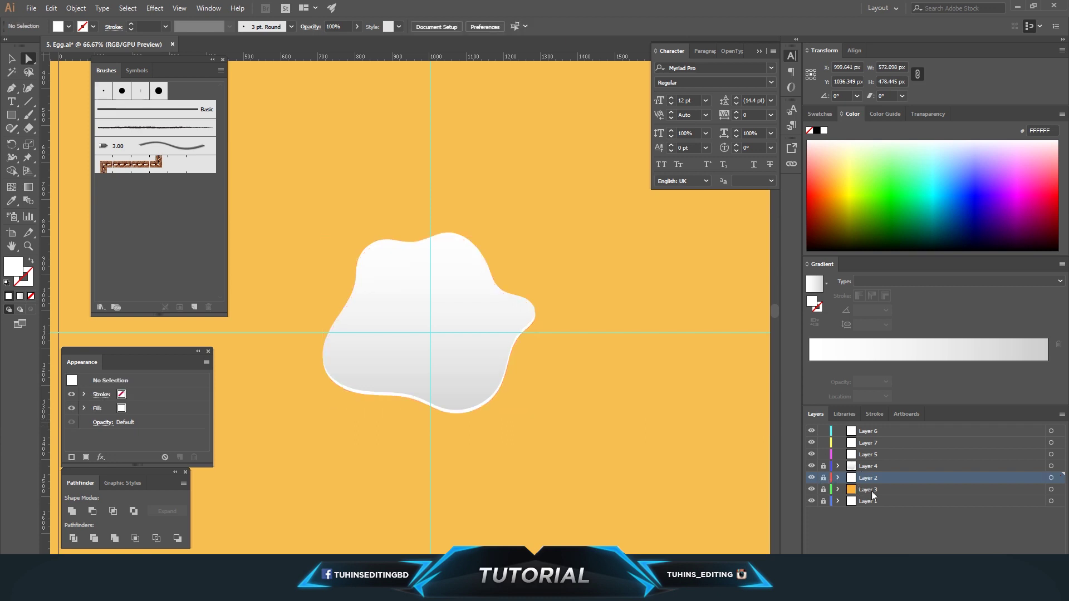
pyautogui.click(860, 491)
pyautogui.hotkey('ctrl', 'l')
pyautogui.click(51, 8)
pyautogui.click(89, 111)
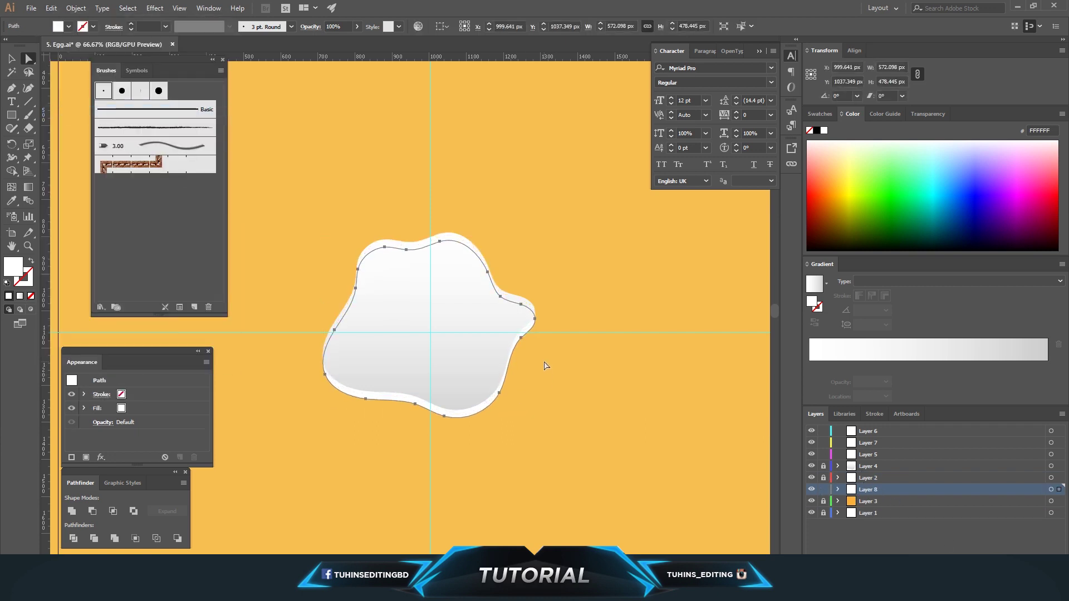
# Offset the pasted copy down-right, fill it black, and raise its right edge.
pyautogui.press('Down')
pyautogui.press('Down')
pyautogui.press('Down')
pyautogui.press('Right')
pyautogui.press('Right')
pyautogui.press('Right')
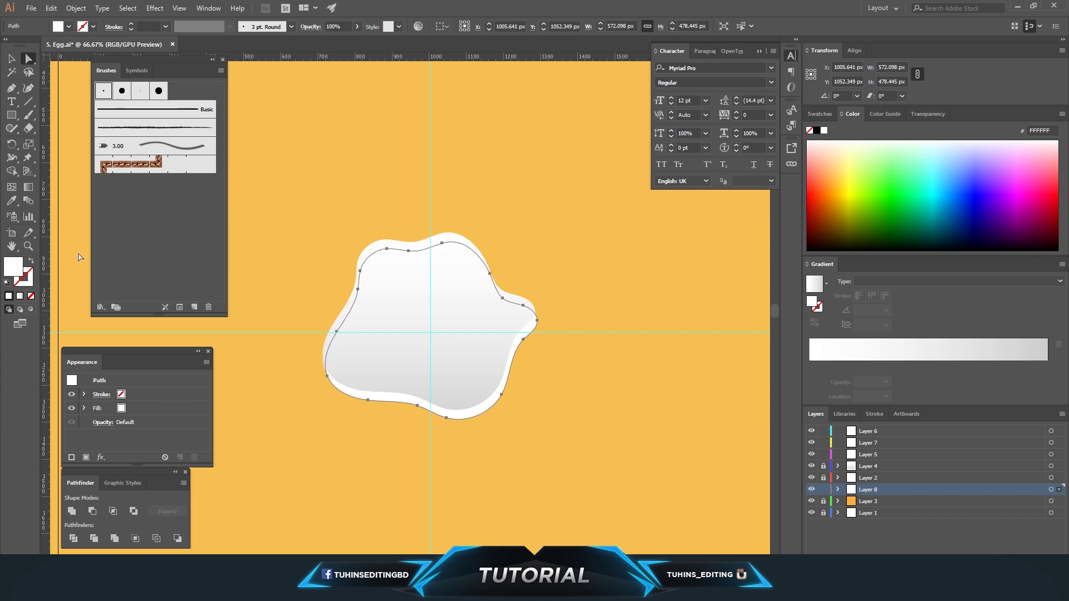
pyautogui.click(68, 26)
pyautogui.click(41, 52)
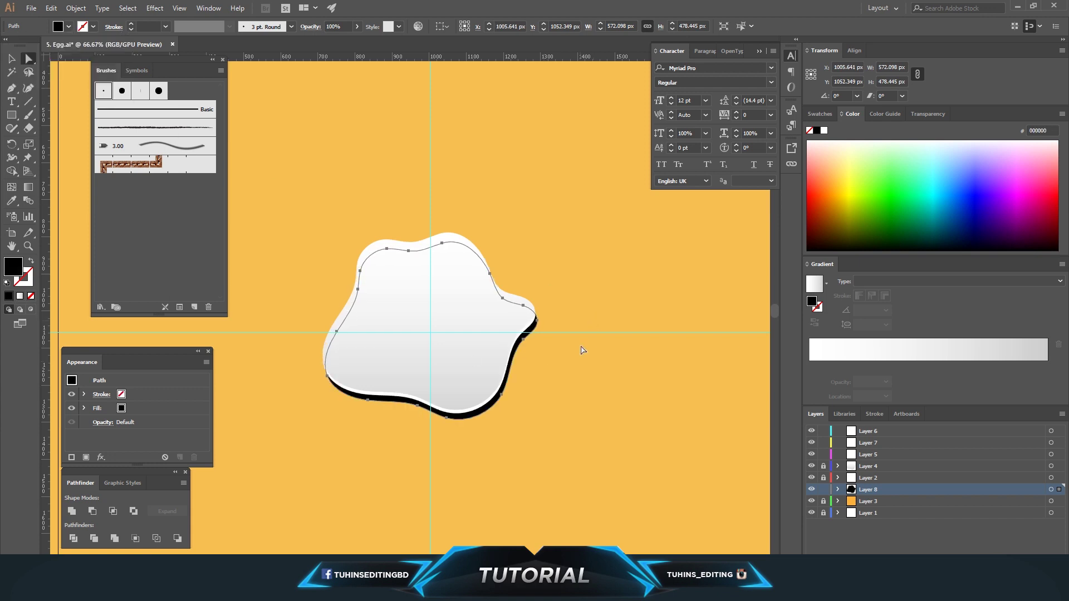
pyautogui.moveTo(538, 326); pyautogui.dragTo(537, 312)
pyautogui.click(572, 324)
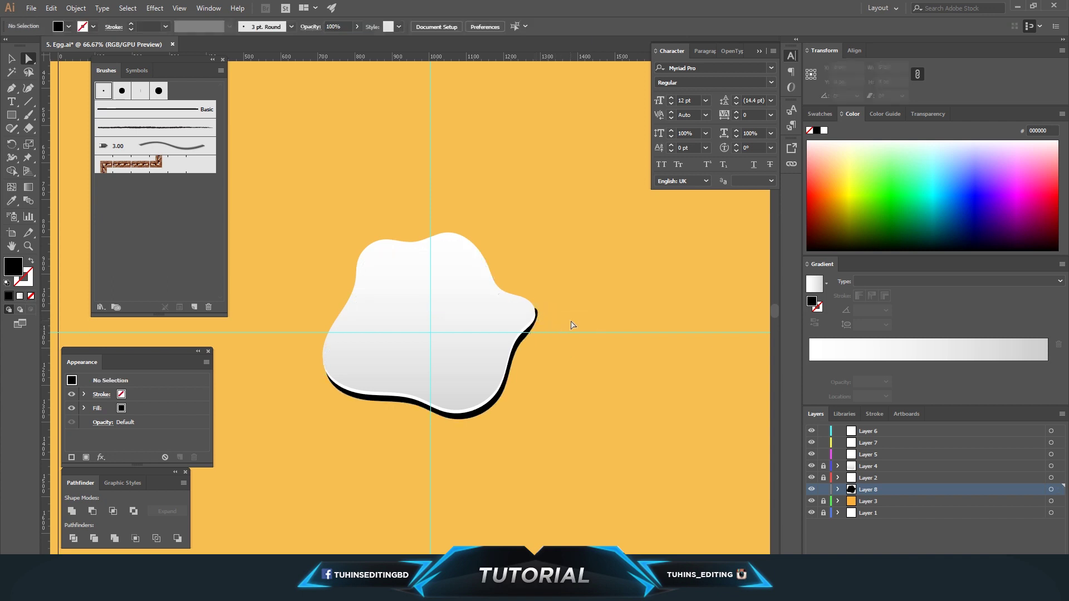
# Zoom in and draw a Pen filler shape along the shadow's right edge.
pyautogui.hotkey('ctrl', '=')
pyautogui.hotkey('ctrl', '=')
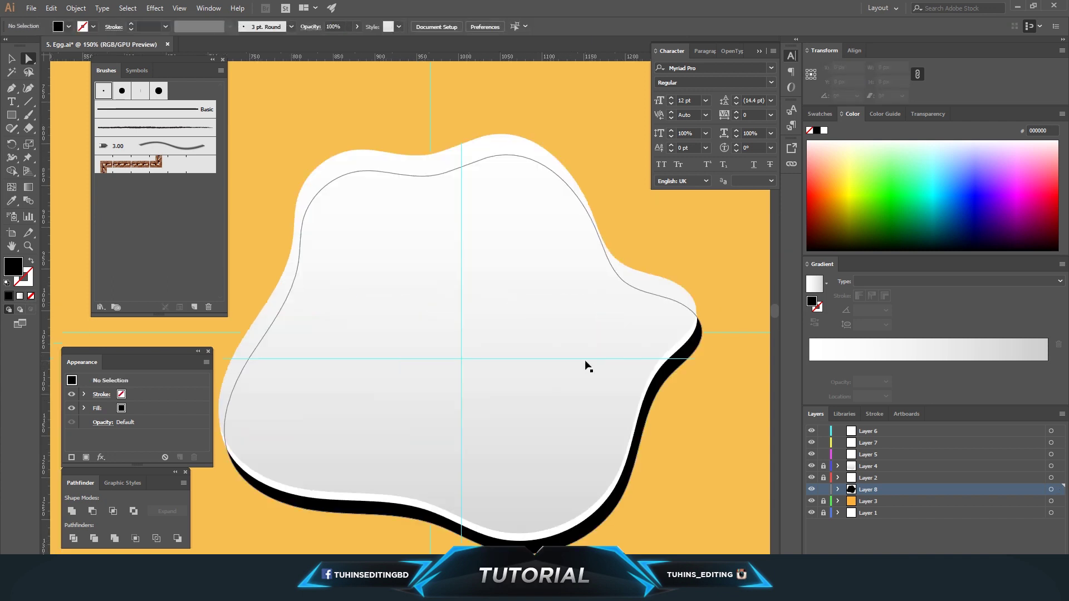
pyautogui.hotkey('ctrl', '=')
pyautogui.moveTo(592, 365); pyautogui.dragTo(482, 355)
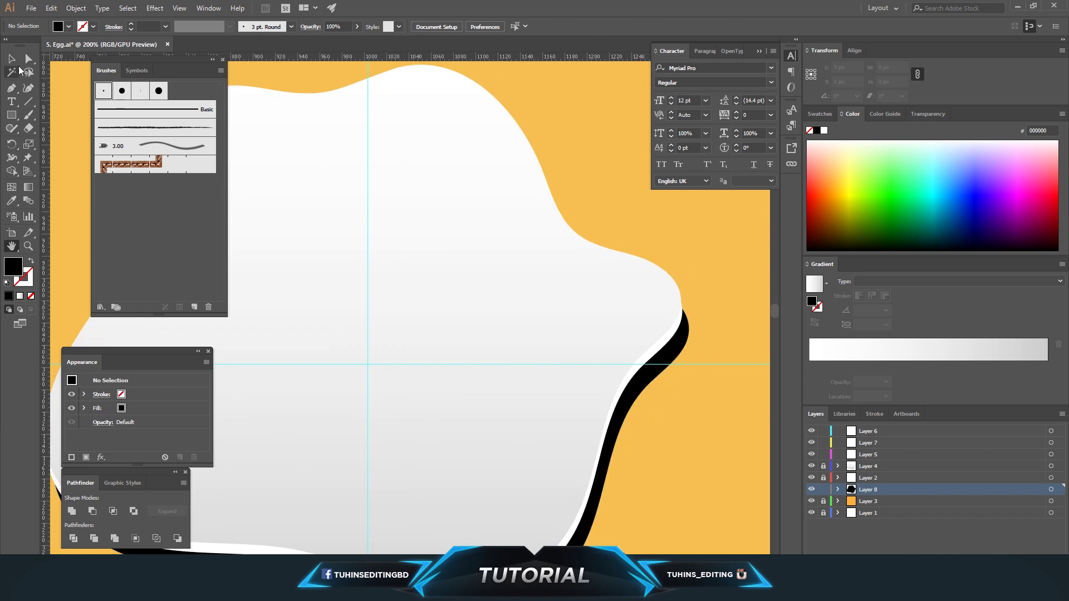
pyautogui.press('p')
pyautogui.moveTo(687, 337)
pyautogui.mouseDown()
pyautogui.moveTo(649, 267)
pyautogui.moveTo(597, 248)
pyautogui.moveTo(609, 280)
pyautogui.mouseUp()
pyautogui.moveTo(688, 337); pyautogui.dragTo(704, 341)
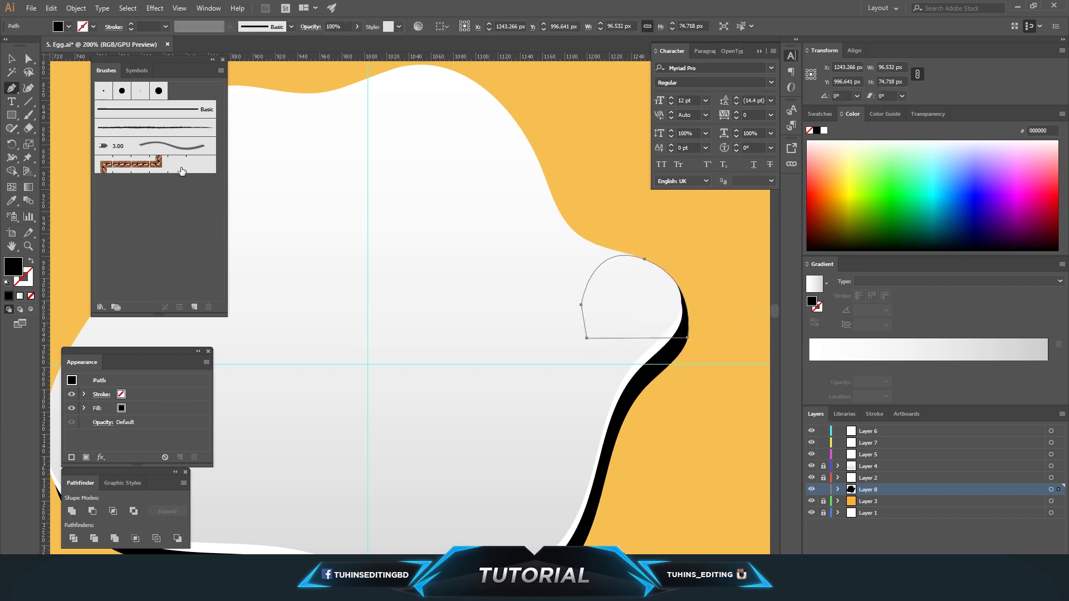
pyautogui.click(28, 57)
pyautogui.click(580, 191)
# Draw a second Pen filler shape along the egg's lower-left edge.
pyautogui.moveTo(279, 517)
pyautogui.mouseDown()
pyautogui.moveTo(547, 394)
pyautogui.moveTo(537, 411)
pyautogui.mouseUp()
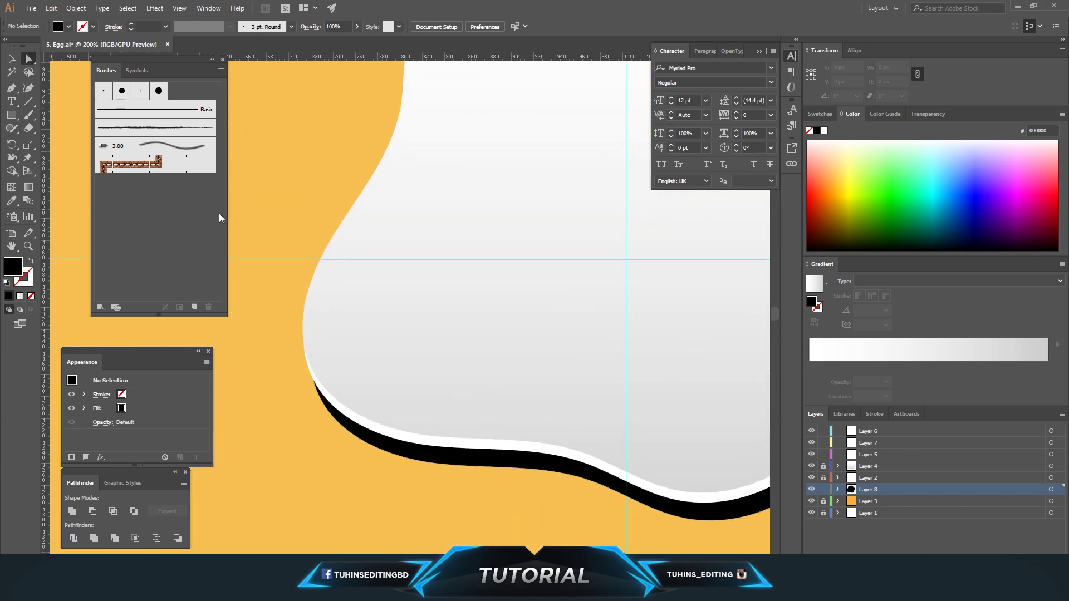
pyautogui.press('p')
pyautogui.click(337, 421)
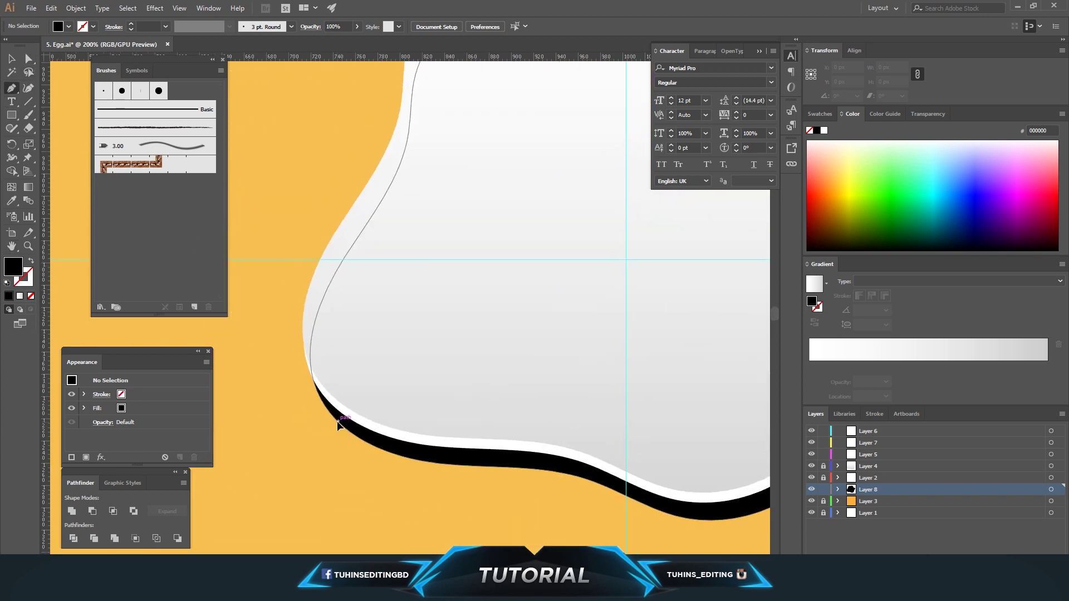
pyautogui.moveTo(304, 312); pyautogui.dragTo(325, 248)
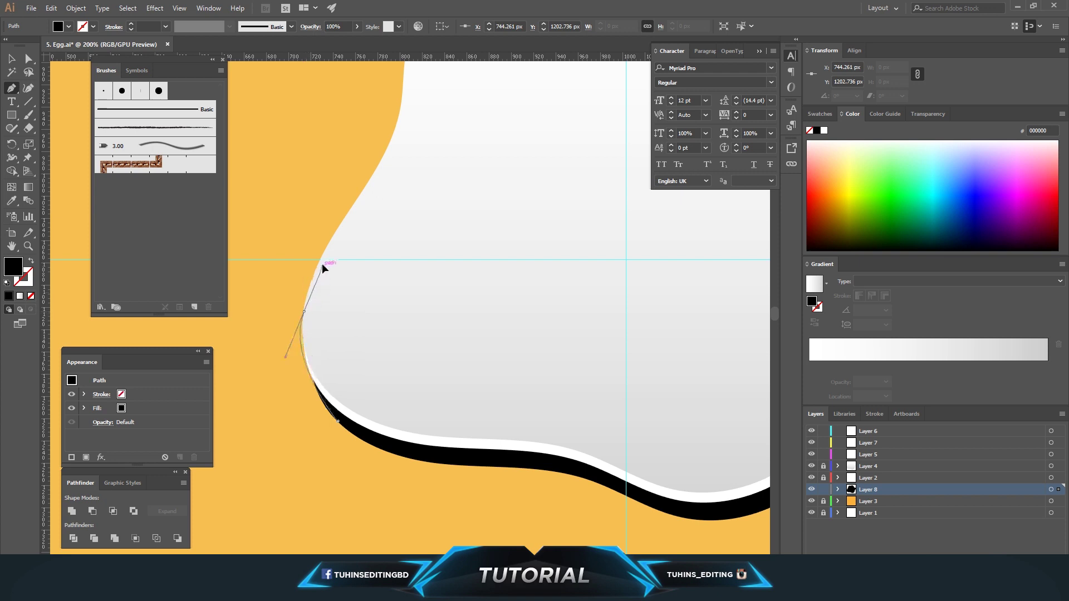
pyautogui.moveTo(304, 312); pyautogui.dragTo(445, 383)
pyautogui.click(443, 387)
pyautogui.click(443, 422)
pyautogui.click(426, 444)
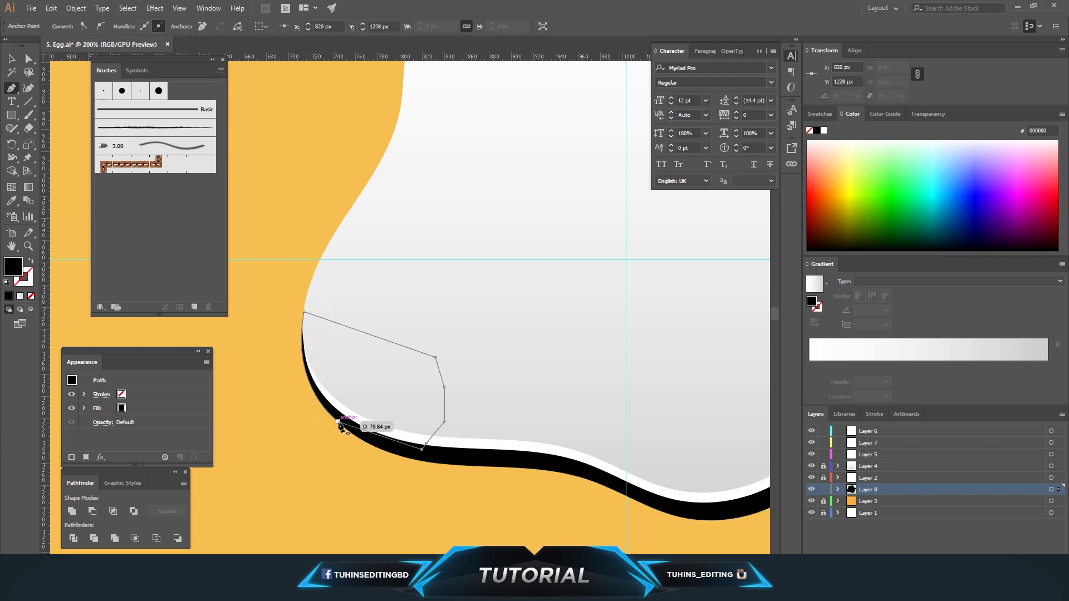
pyautogui.click(315, 441)
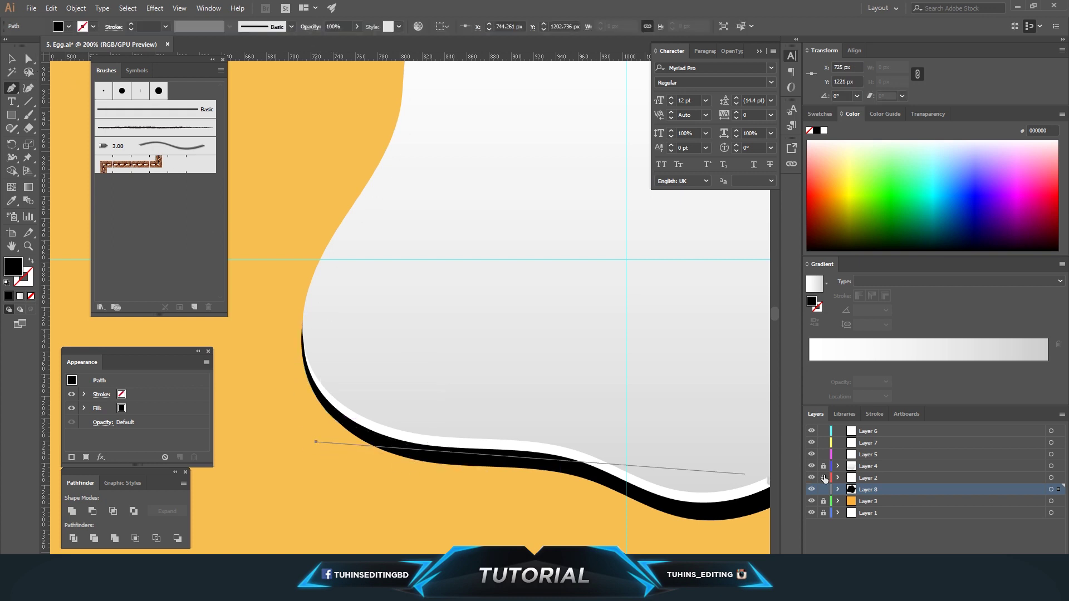
# Merge all shadow pieces on Layer 8 with Pathfinder Unite and zoom out.
pyautogui.click(1048, 490)
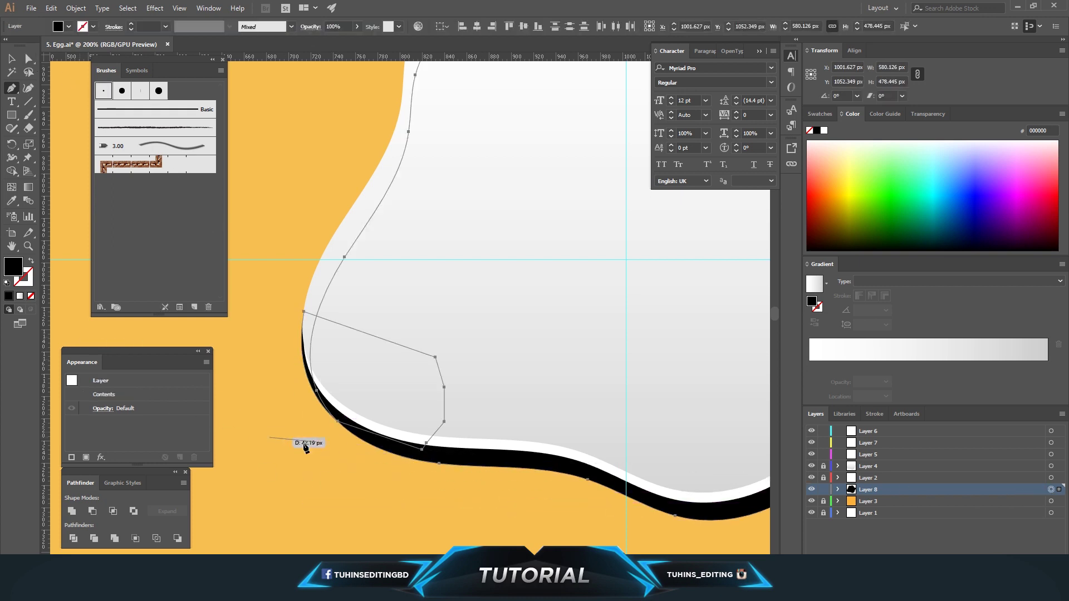
pyautogui.click(29, 57)
pyautogui.click(334, 466)
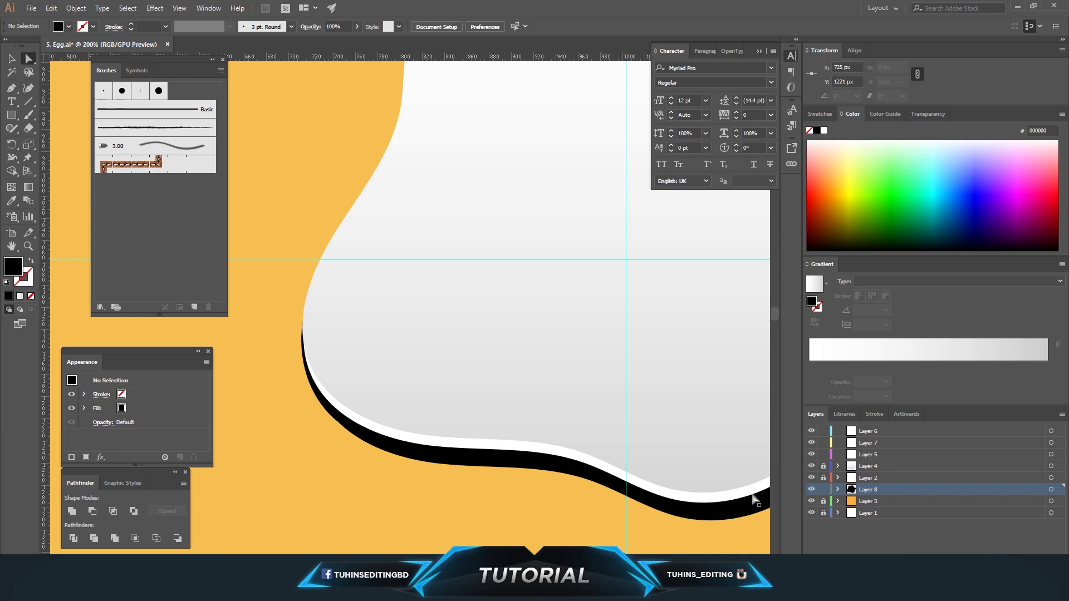
pyautogui.click(1050, 489)
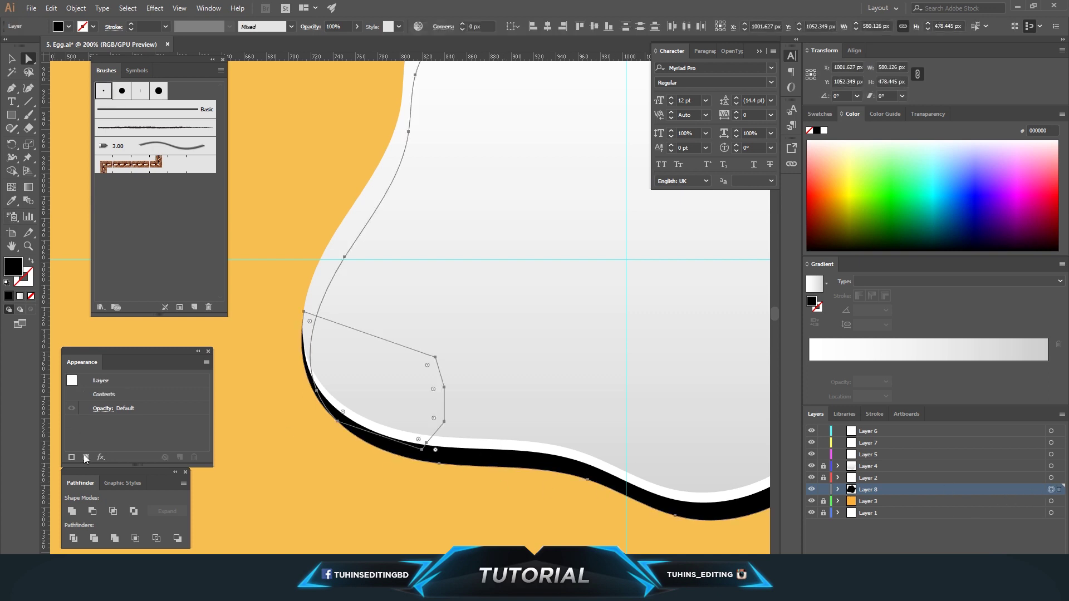
pyautogui.click(73, 511)
pyautogui.click(420, 521)
pyautogui.hotkey('ctrl', '-')
pyautogui.hotkey('ctrl', '-')
pyautogui.hotkey('ctrl', '-')
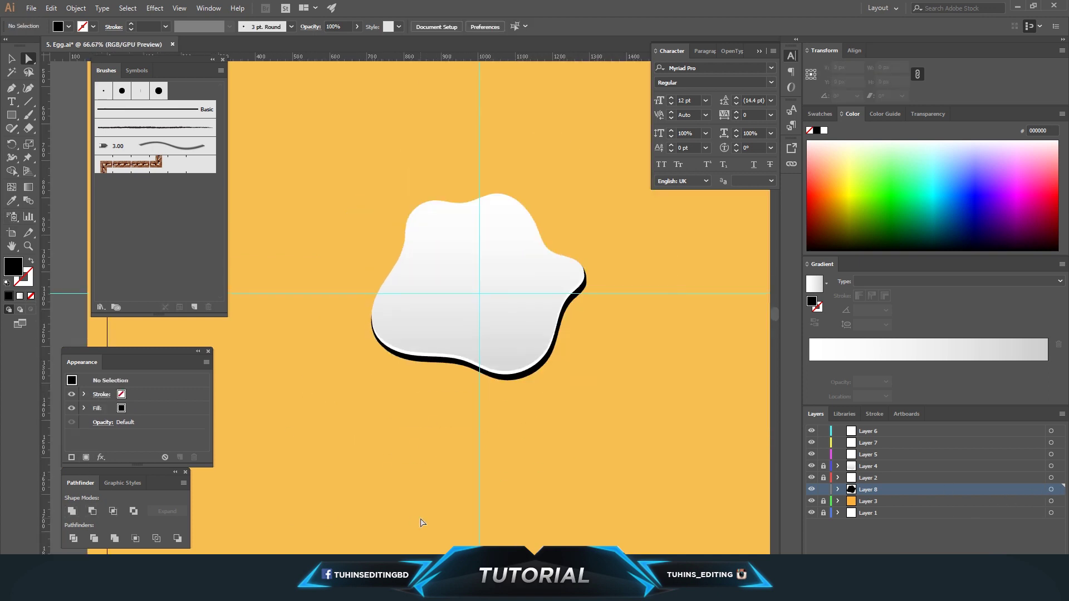
# Lower the Layer 8 shadow to 35% opacity and save the file.
pyautogui.click(1050, 490)
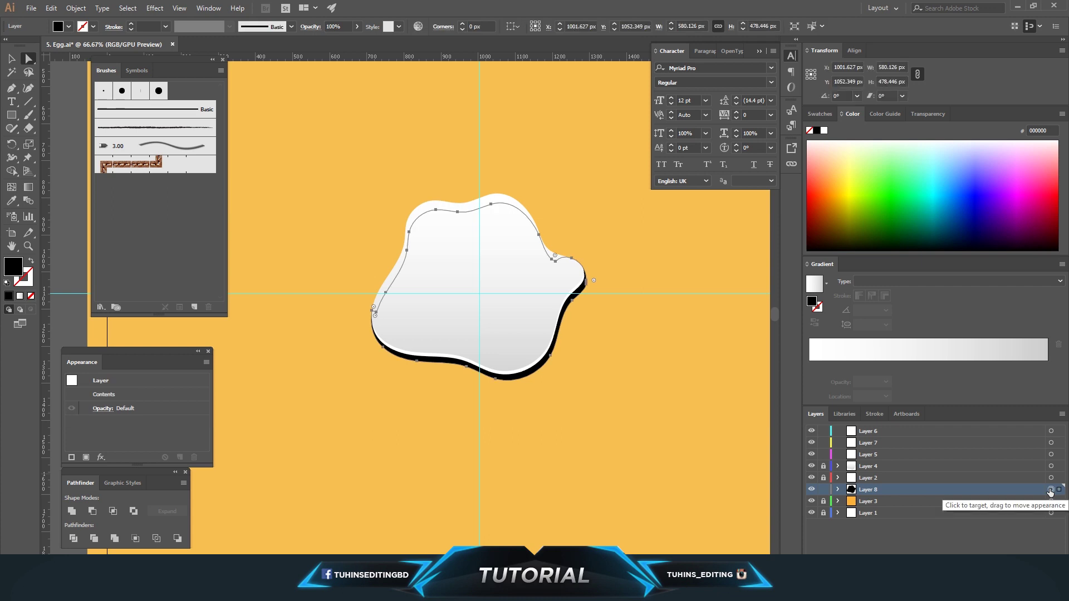
pyautogui.click(357, 26)
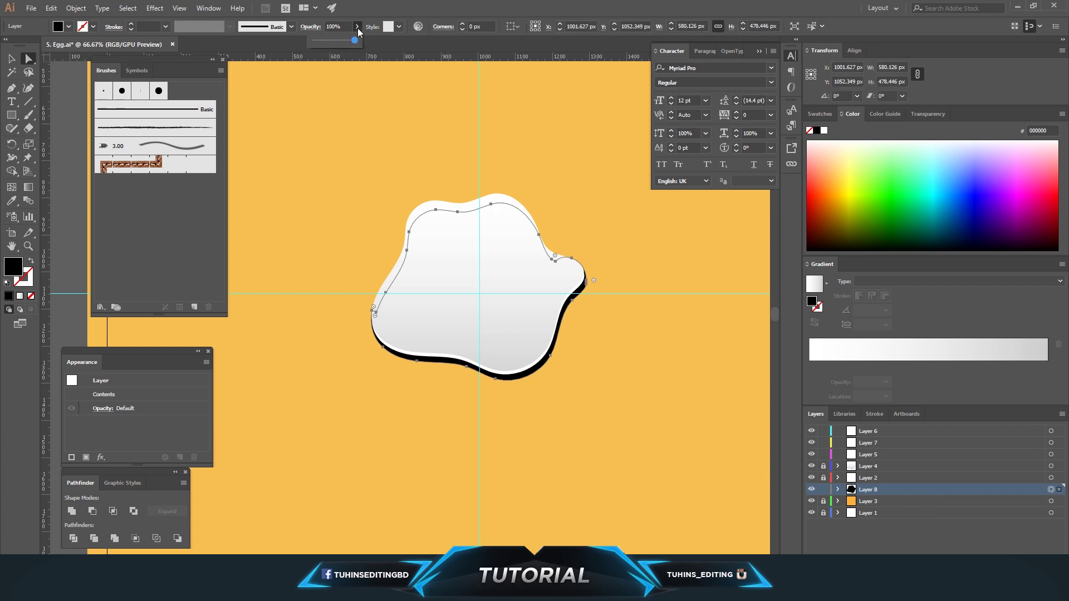
pyautogui.moveTo(357, 40); pyautogui.dragTo(329, 42)
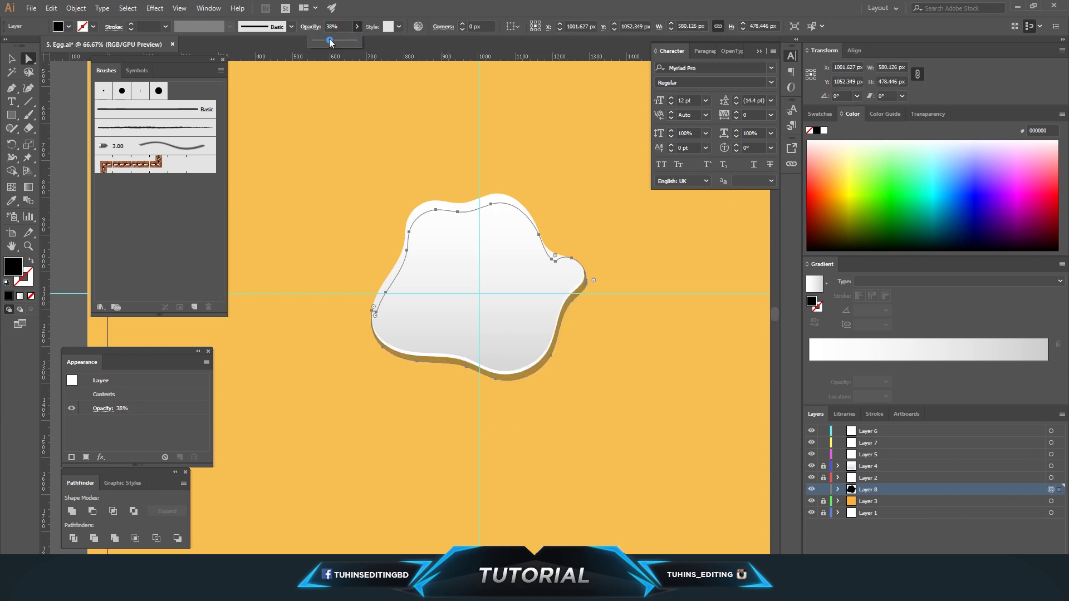
pyautogui.click(610, 322)
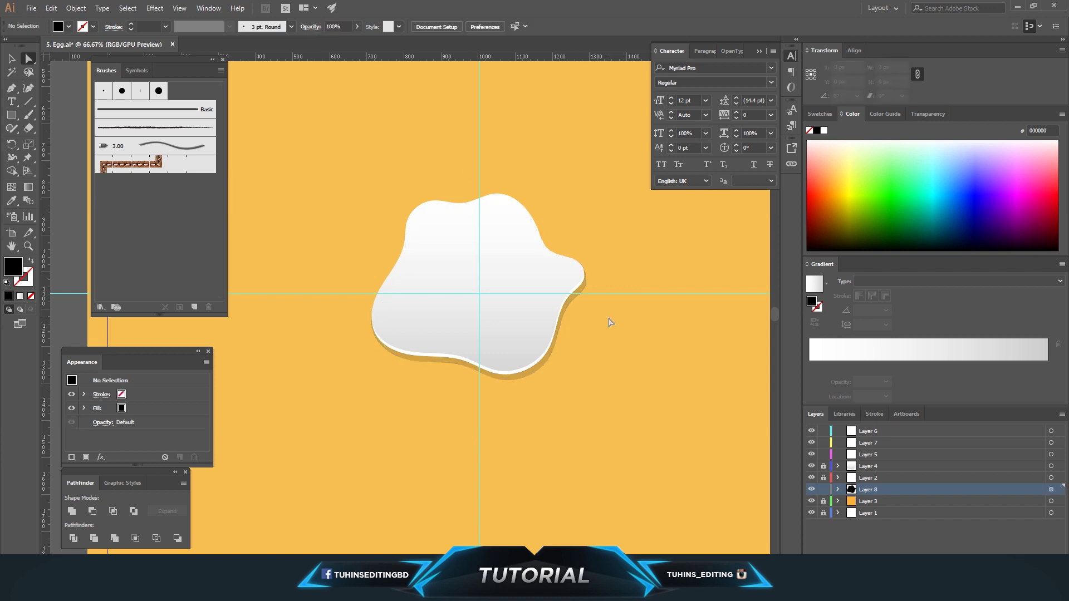
pyautogui.scroll(3, 618, 342)
pyautogui.hotkey('ctrl', 's')
# Zoom in on the egg and make Layer 5 the active layer with Direct Selection.
pyautogui.moveTo(620, 383); pyautogui.dragTo(558, 380)
pyautogui.hotkey('ctrl', '+')
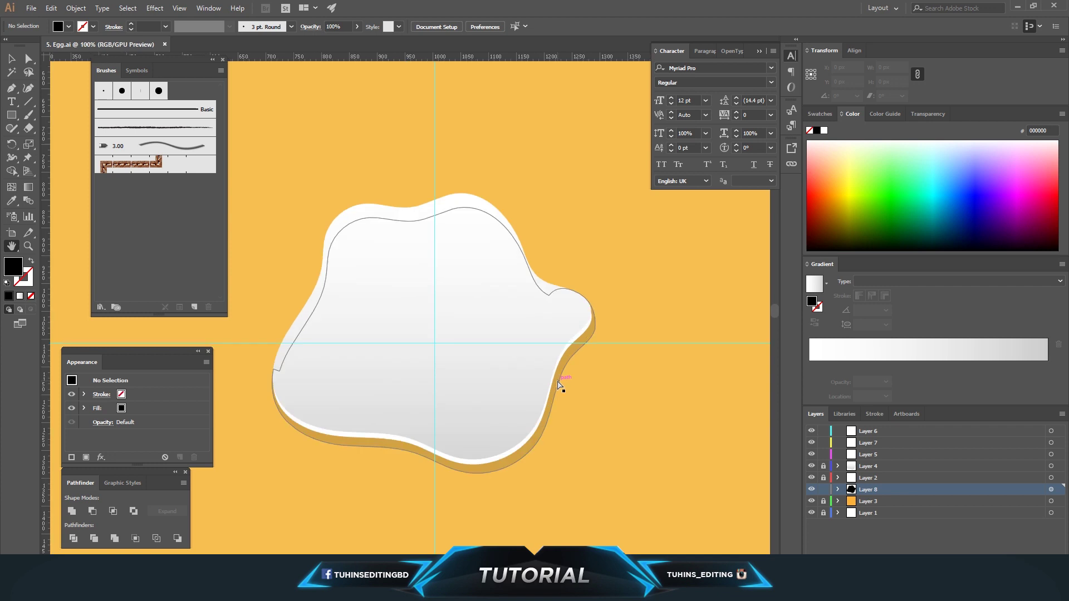
pyautogui.hotkey('ctrl', '+')
pyautogui.click(866, 454)
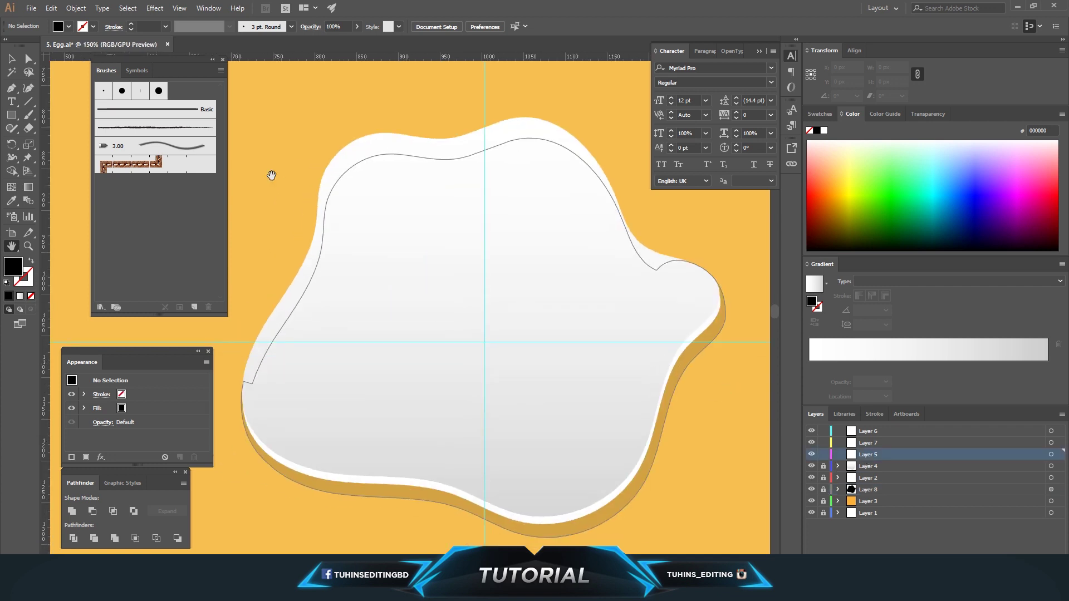
pyautogui.press('a')
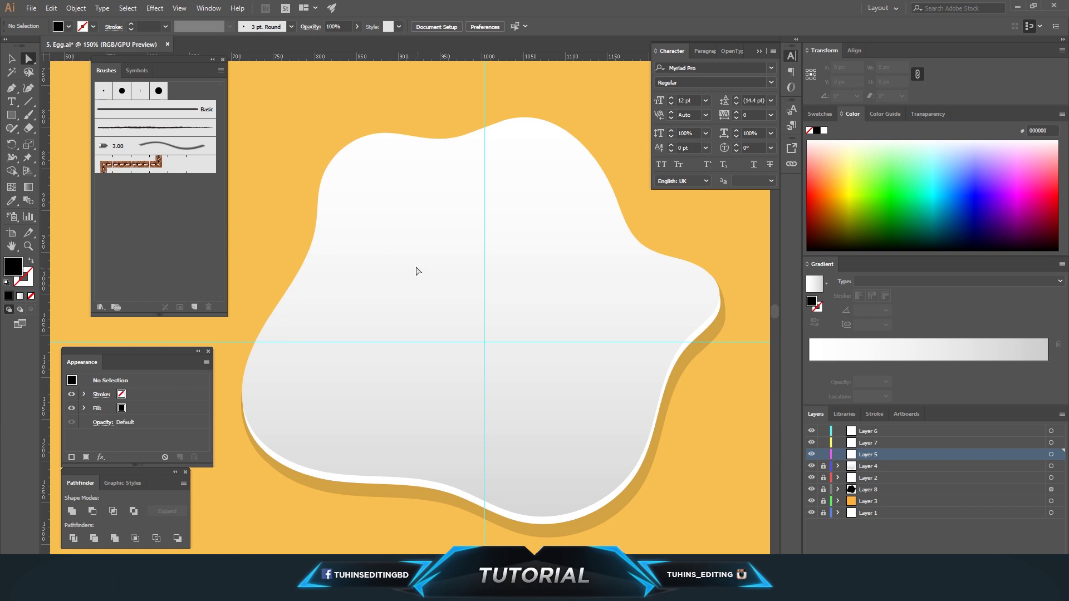
# Draw a circle with the Ellipse tool and move it up-left on the egg white.
pyautogui.click(11, 115)
pyautogui.click(47, 139)
pyautogui.moveTo(430, 282); pyautogui.dragTo(557, 407)
pyautogui.click(31, 62)
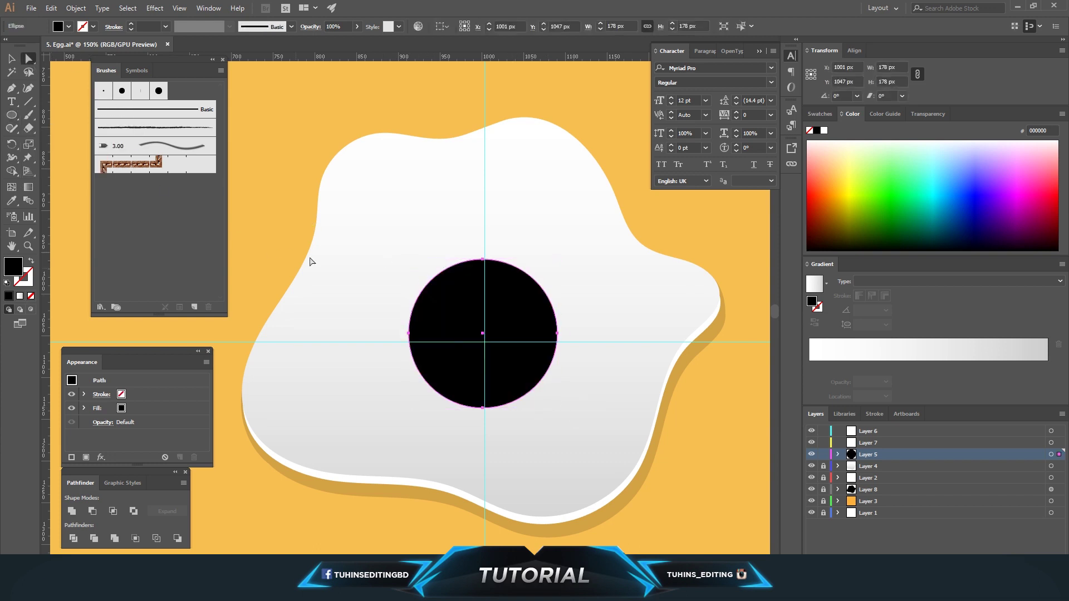
pyautogui.moveTo(454, 306); pyautogui.dragTo(440, 276)
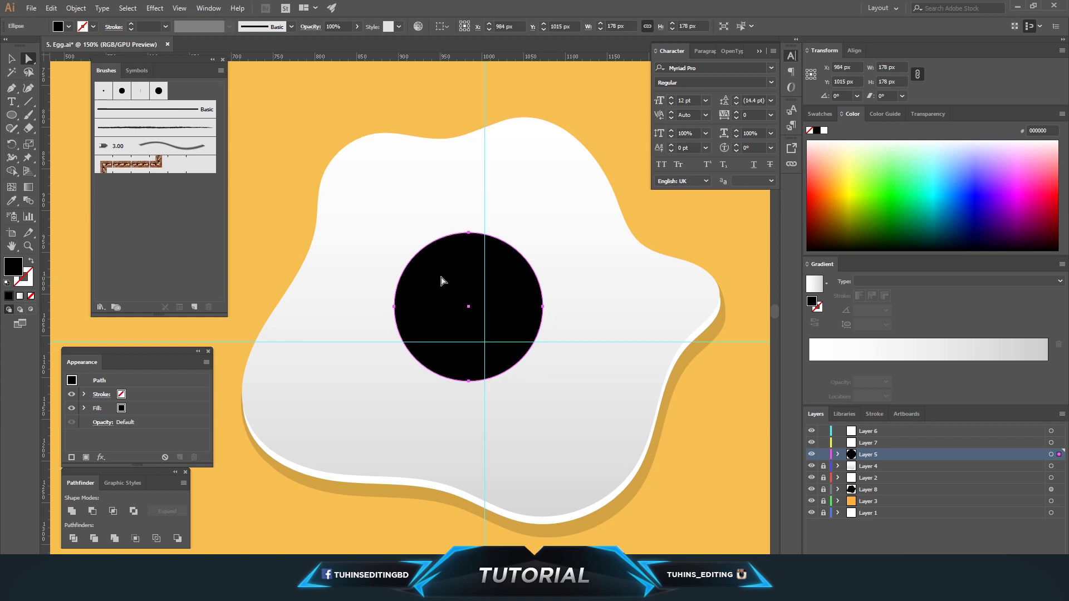
# Eyedrop the orange background colour onto the circle and duplicate it to the lower left.
pyautogui.press('i')
pyautogui.click(279, 142)
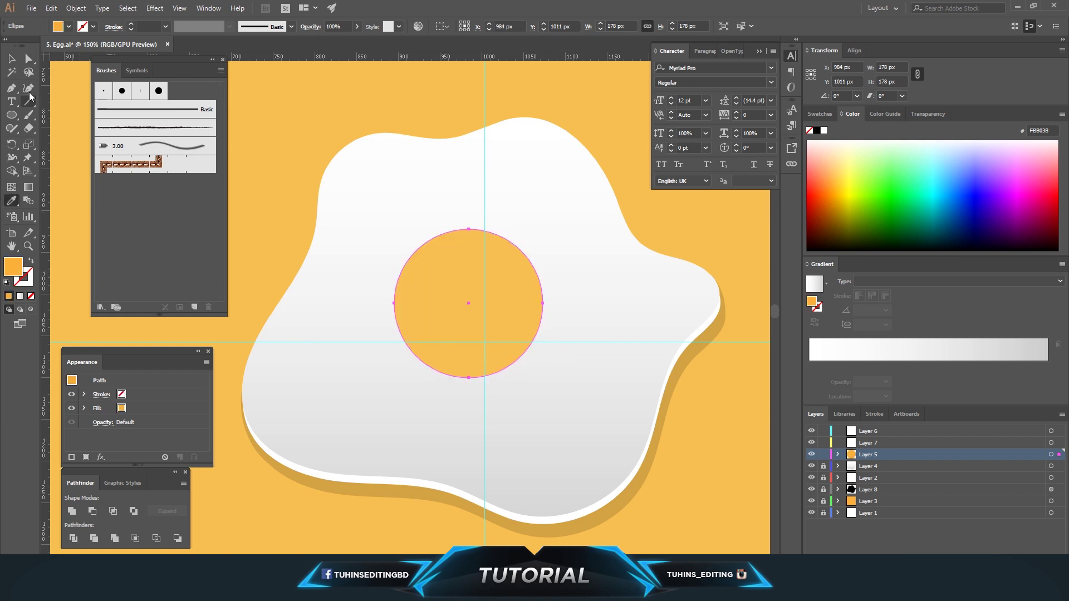
pyautogui.press('v')
pyautogui.click(544, 317)
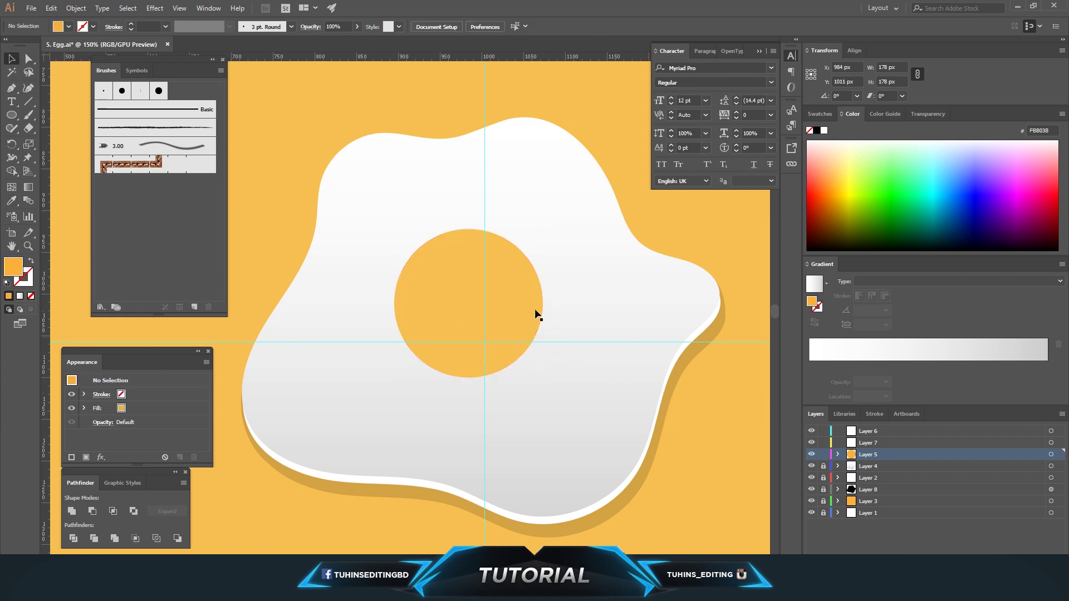
pyautogui.moveTo(443, 305)
pyautogui.mouseDown()
pyautogui.moveTo(381, 312)
pyautogui.moveTo(315, 393)
pyautogui.mouseUp()
# Offset the circle copy, Shape Builder away the overlap, and move the crescent onto the yolk's right edge.
pyautogui.moveTo(423, 355); pyautogui.dragTo(349, 422)
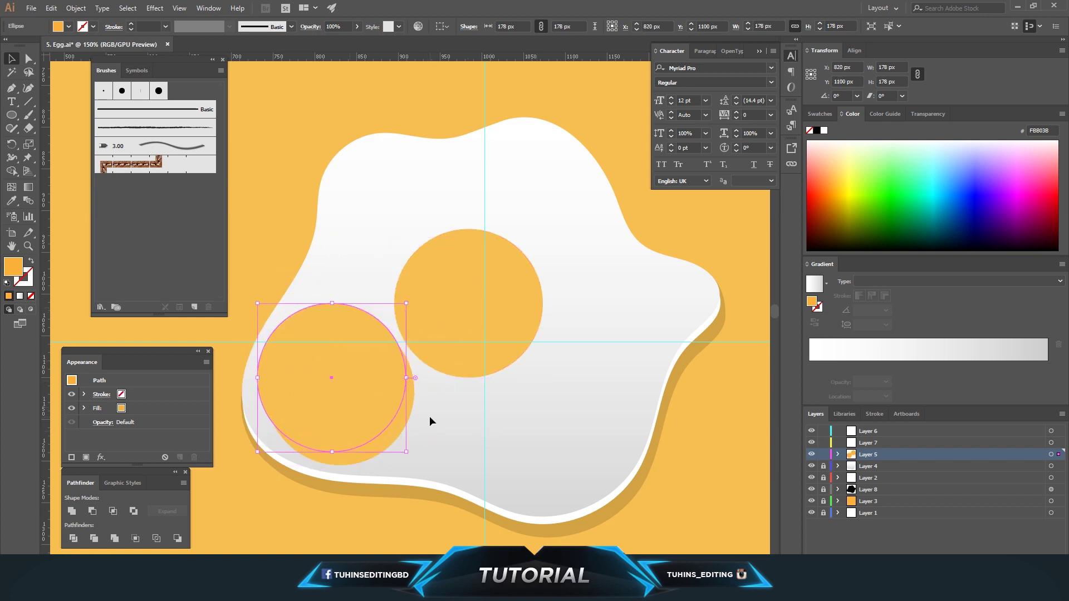
pyautogui.moveTo(369, 395); pyautogui.dragTo(394, 424)
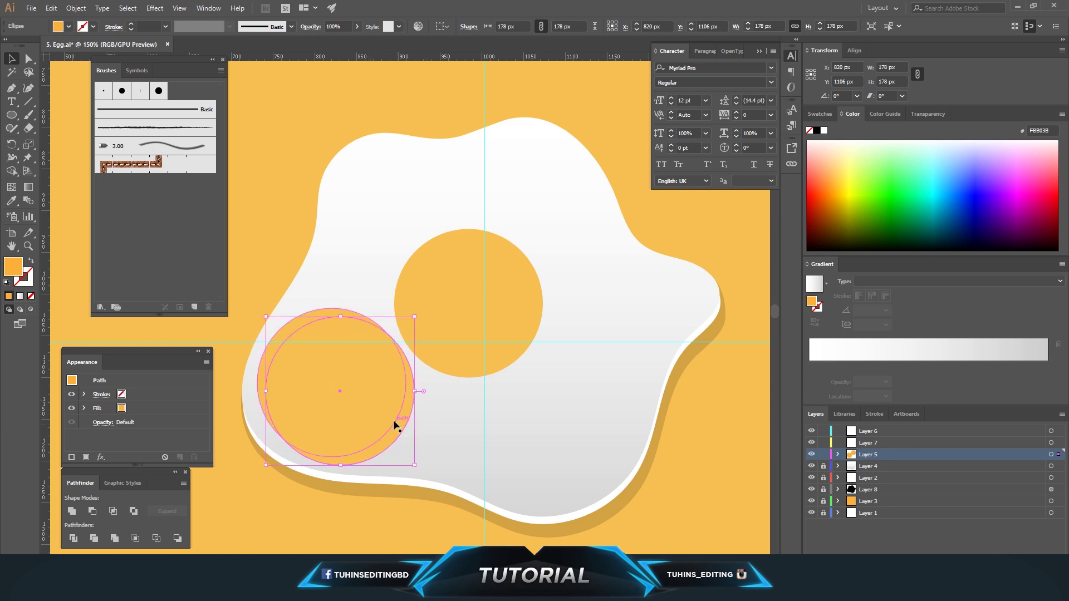
pyautogui.click(12, 187)
pyautogui.keyDown('alt'); pyautogui.click(334, 377); pyautogui.keyUp('alt')
pyautogui.press('v')
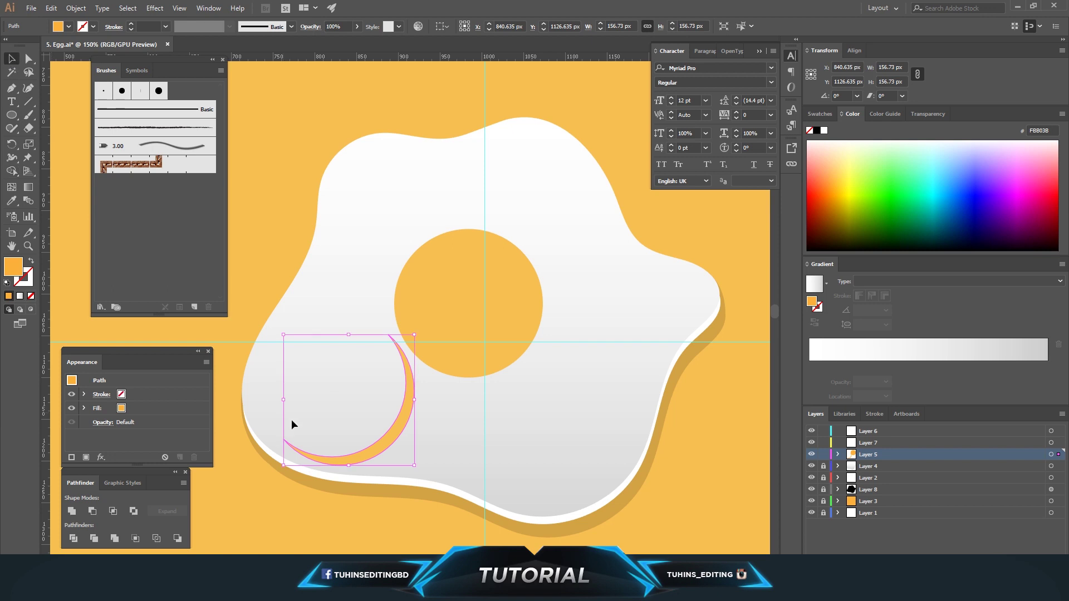
pyautogui.moveTo(378, 446); pyautogui.dragTo(506, 360)
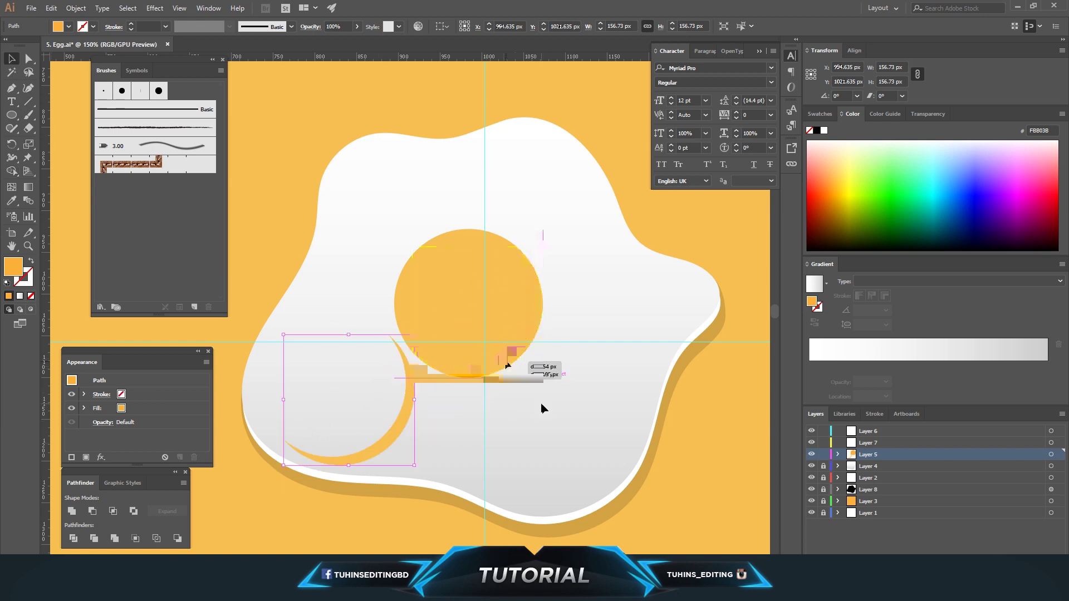
# Fill the crescent with orange FFA022.
pyautogui.click(539, 398)
pyautogui.click(525, 347)
pyautogui.doubleClick(13, 266)
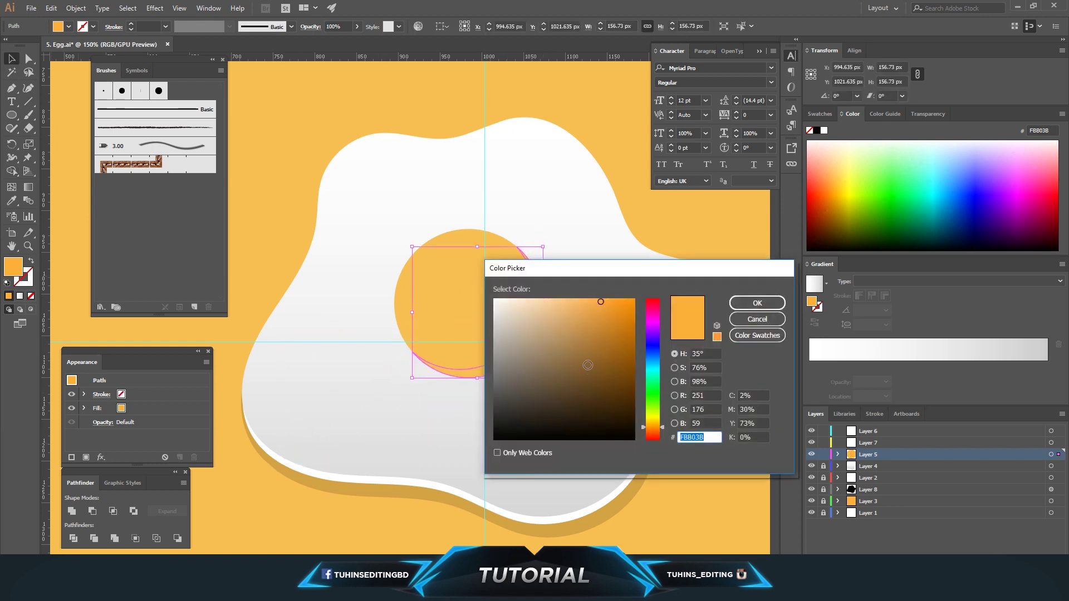
pyautogui.click(615, 301)
pyautogui.click(757, 303)
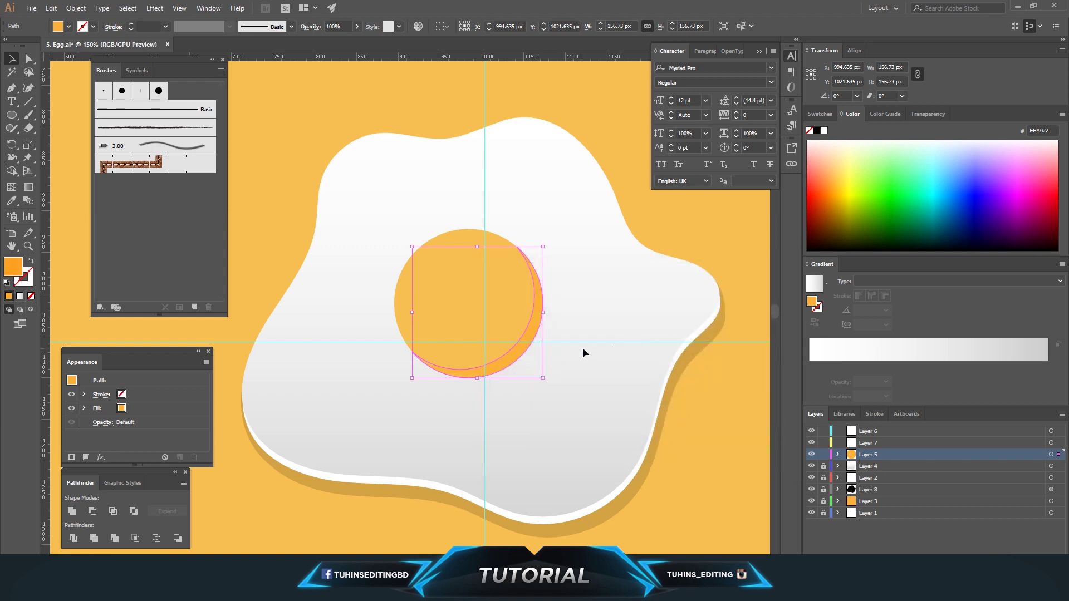
pyautogui.click(582, 348)
# Recolour the crescent to darker orange E88D21 and save the file.
pyautogui.click(528, 349)
pyautogui.doubleClick(13, 266)
pyautogui.click(612, 310)
pyautogui.click(754, 303)
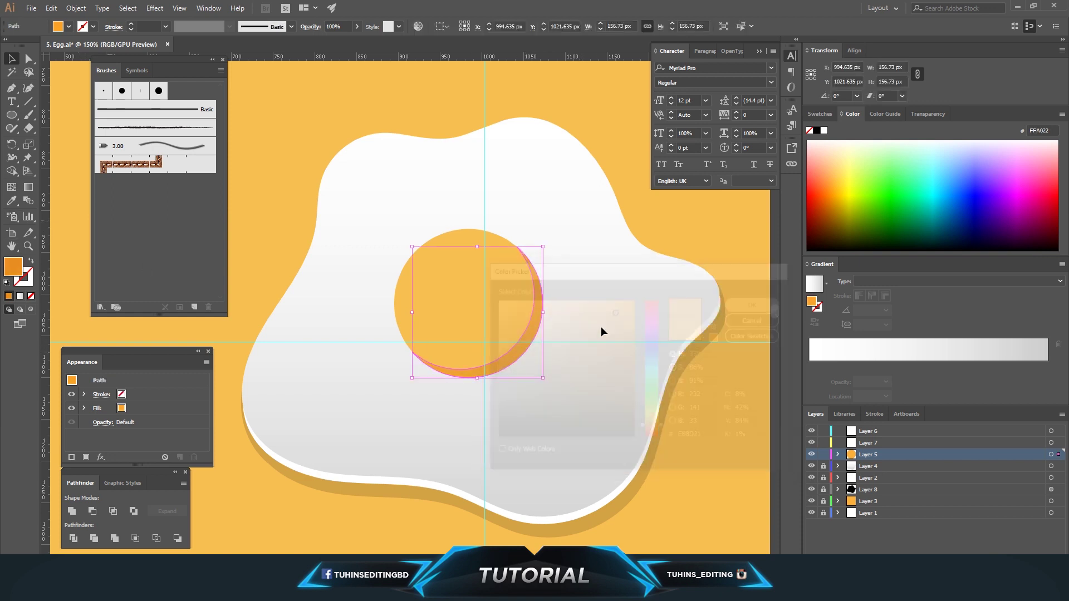
pyautogui.click(592, 329)
pyautogui.hotkey('ctrl', 's')
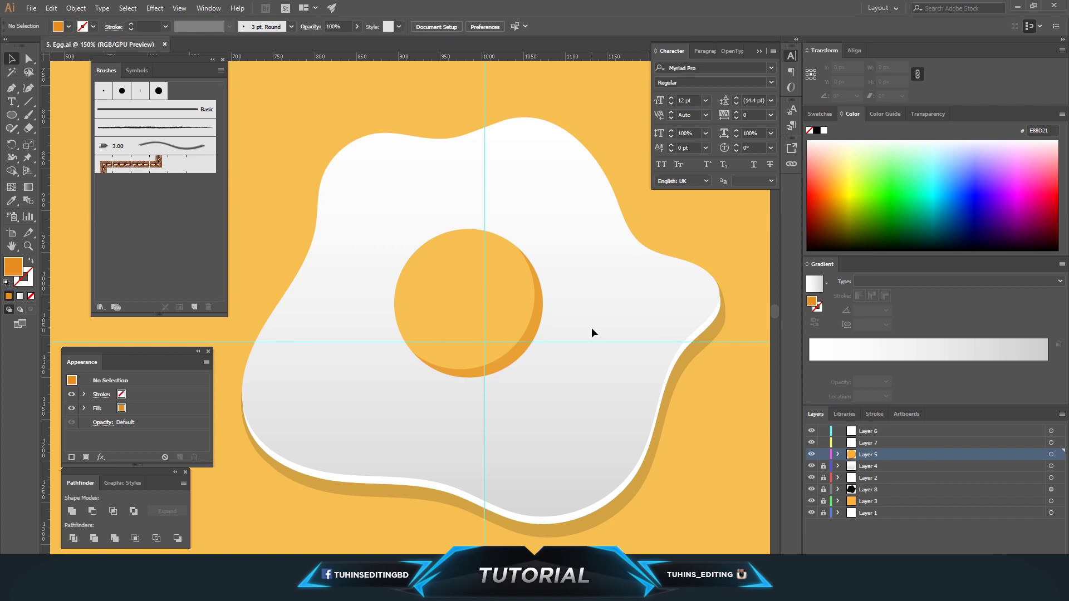
# Lock Layer 5, paste a yolk copy onto a new layer, and enlarge it to about 184 px.
pyautogui.click(498, 292)
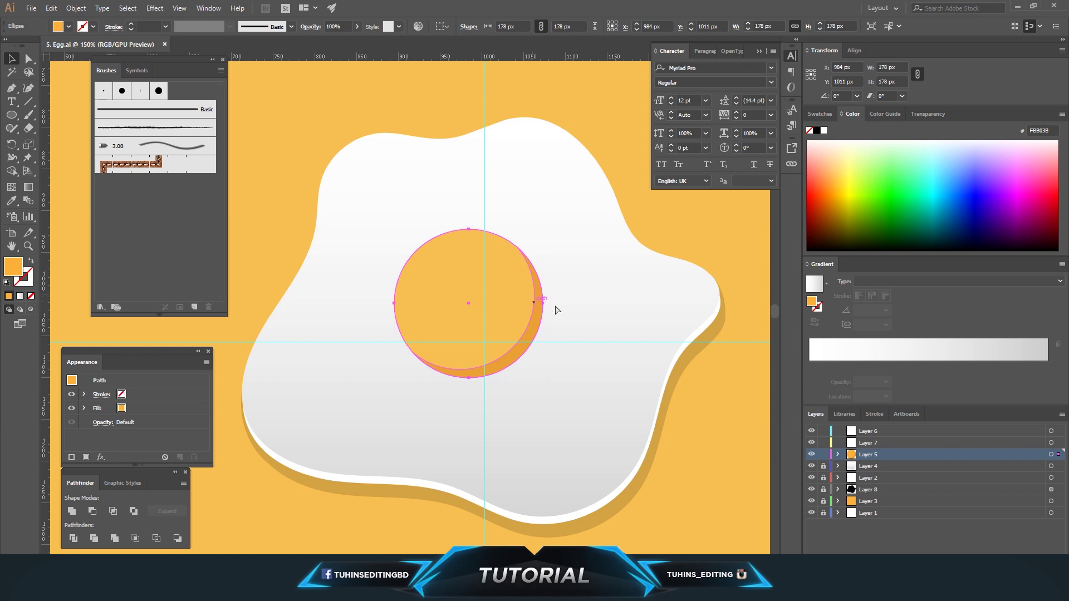
pyautogui.click(648, 324)
pyautogui.click(824, 455)
pyautogui.hotkey('ctrl', 'f')
pyautogui.click(590, 312)
pyautogui.hotkey('ctrl', 'f')
pyautogui.moveTo(393, 329)
pyautogui.mouseDown()
pyautogui.moveTo(536, 389)
pyautogui.moveTo(484, 327)
pyautogui.mouseUp()
pyautogui.moveTo(546, 382); pyautogui.dragTo(548, 384)
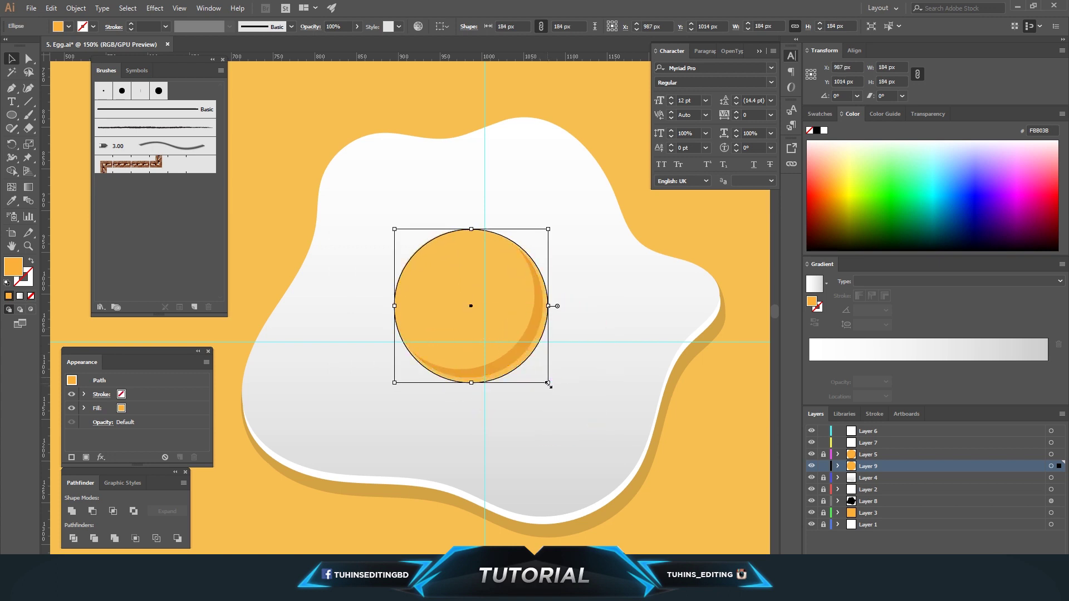
# Sample the crescent colour and darken the copy's fill to C97017.
pyautogui.press('i')
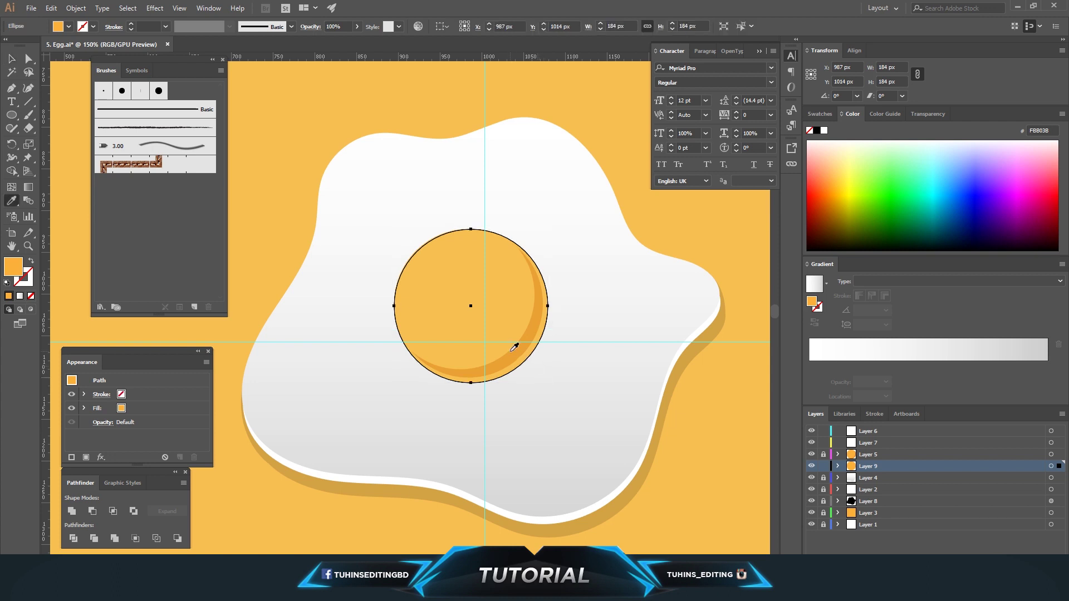
pyautogui.click(509, 352)
pyautogui.doubleClick(14, 276)
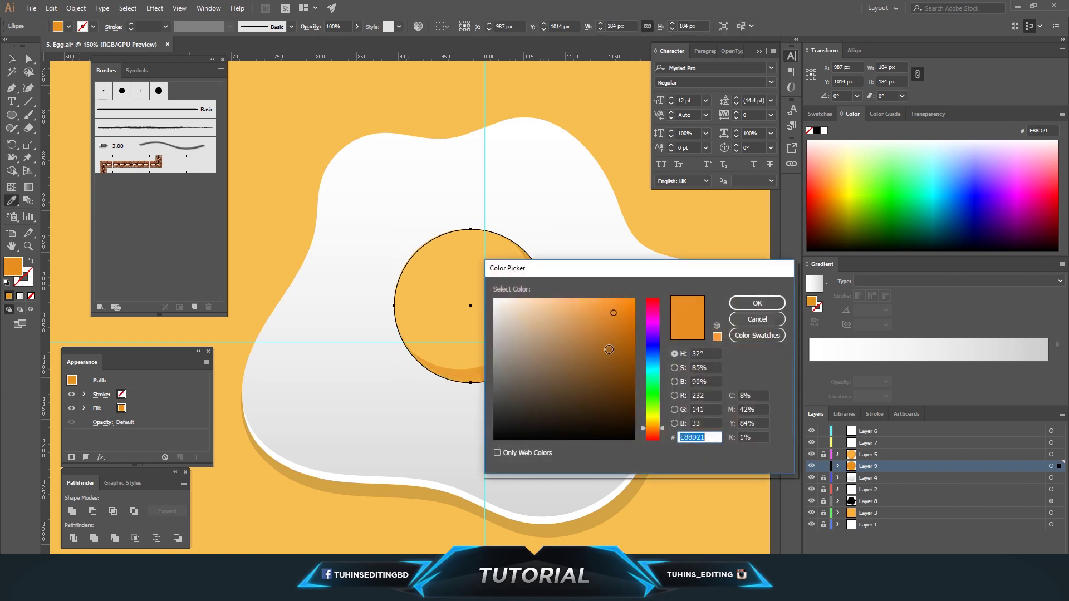
pyautogui.click(631, 345)
pyautogui.click(758, 303)
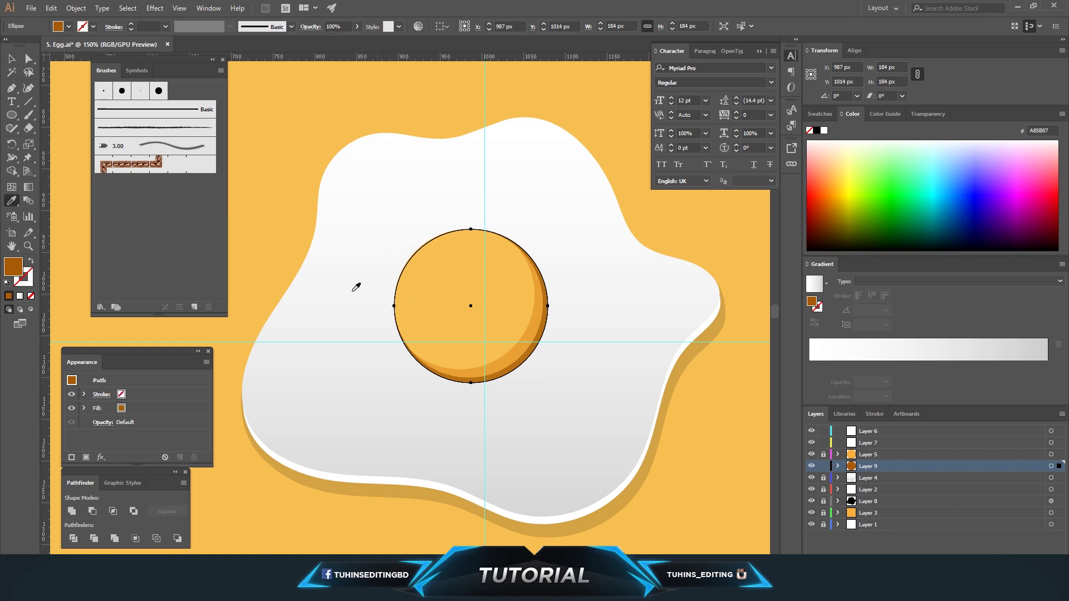
pyautogui.doubleClick(15, 270)
pyautogui.click(619, 328)
pyautogui.click(757, 302)
pyautogui.press('v')
pyautogui.hotkey('ctrl', 'shift', 'a')
pyautogui.hotkey('ctrl', '-')
pyautogui.hotkey('ctrl', '-')
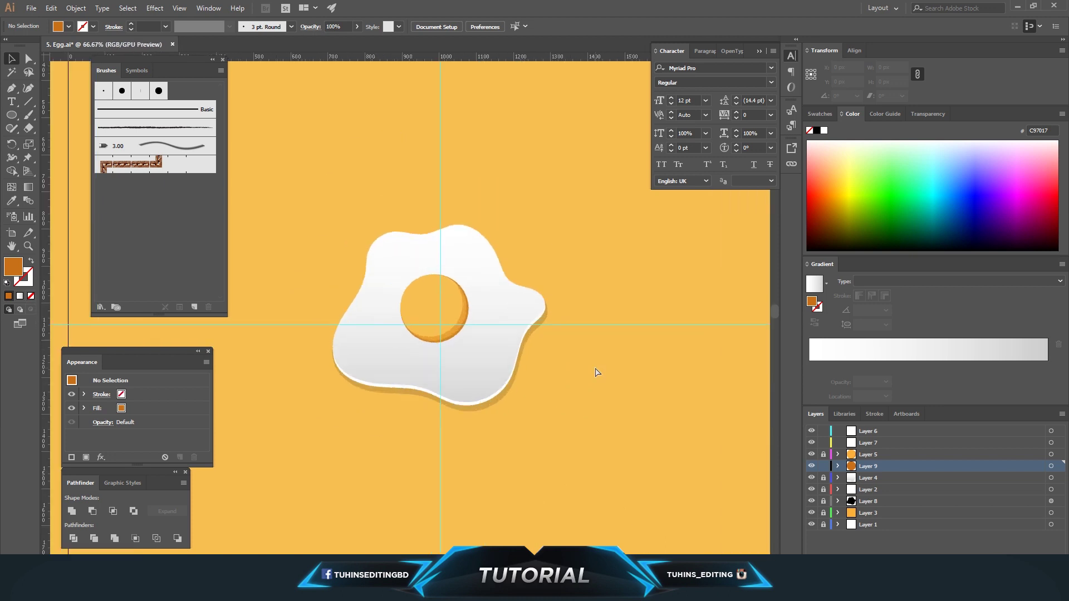
# Delete the dark ellipse behind the yolk.
pyautogui.hotkey('ctrl', '+')
pyautogui.hotkey('ctrl', '+')
pyautogui.hotkey('ctrl', '+')
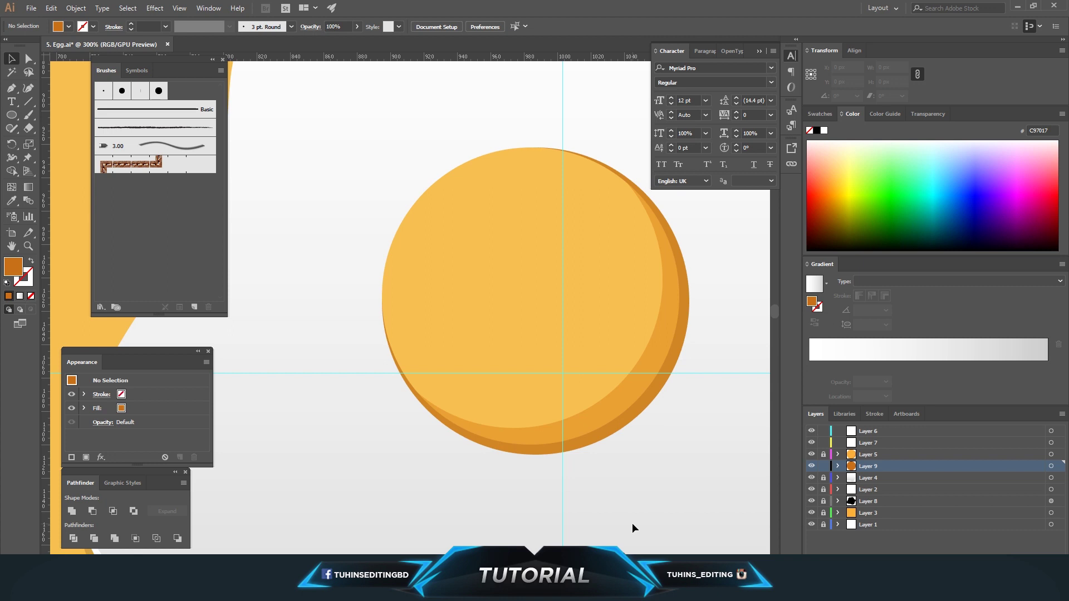
pyautogui.moveTo(602, 437); pyautogui.dragTo(600, 435)
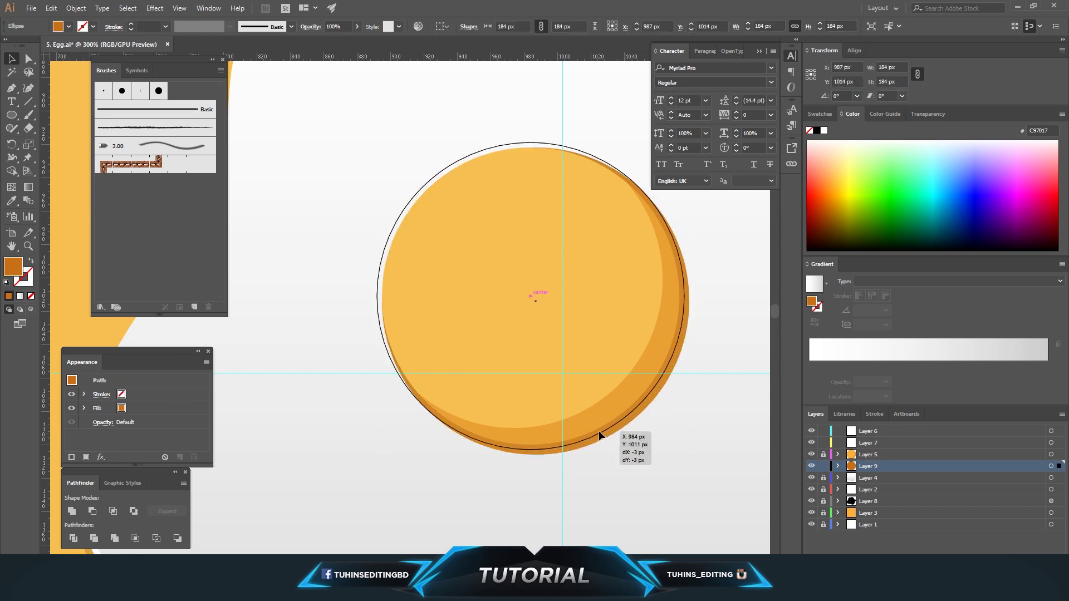
pyautogui.click(662, 438)
pyautogui.hotkey('ctrl', 'a')
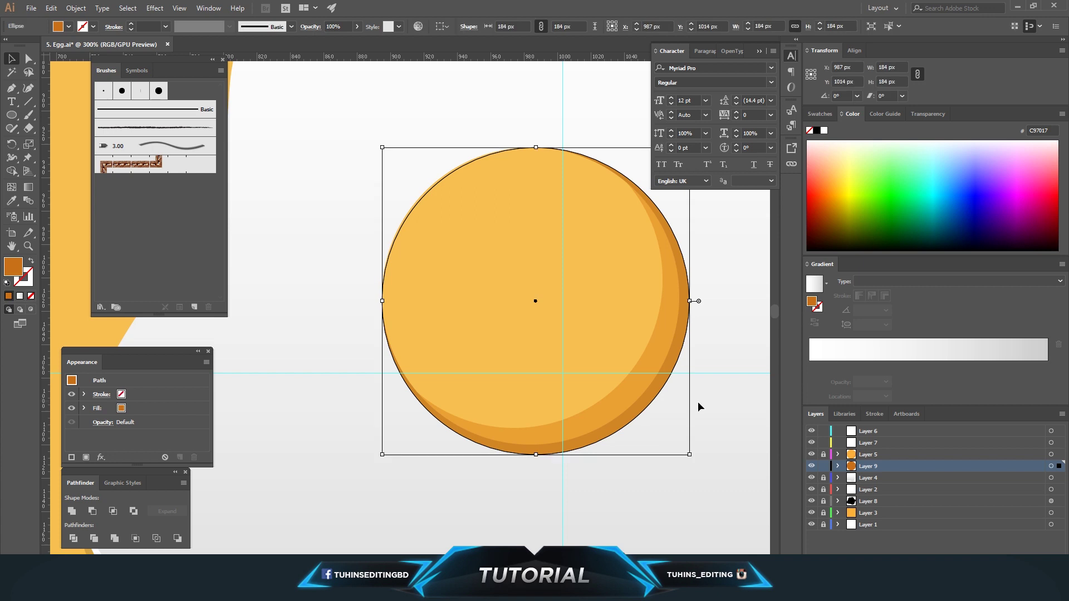
pyautogui.moveTo(646, 421); pyautogui.dragTo(645, 422)
pyautogui.press('Delete')
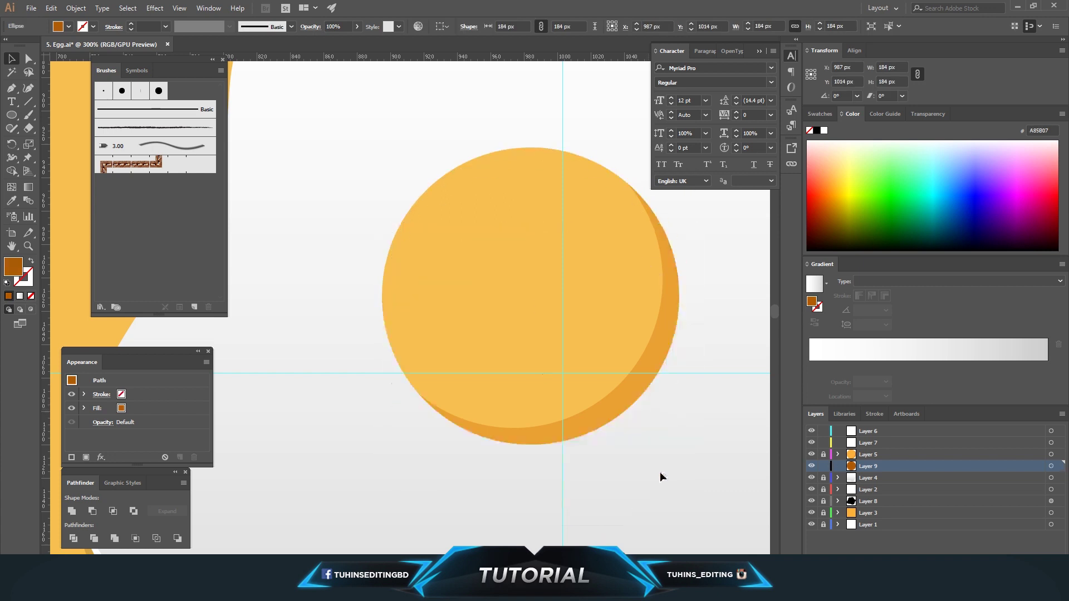
# Paste an orange yolk copy into Layer 9, offset down-right to X 988, Y 1017.
pyautogui.click(648, 437)
pyautogui.hotkey('ctrl', 'c')
pyautogui.click(857, 465)
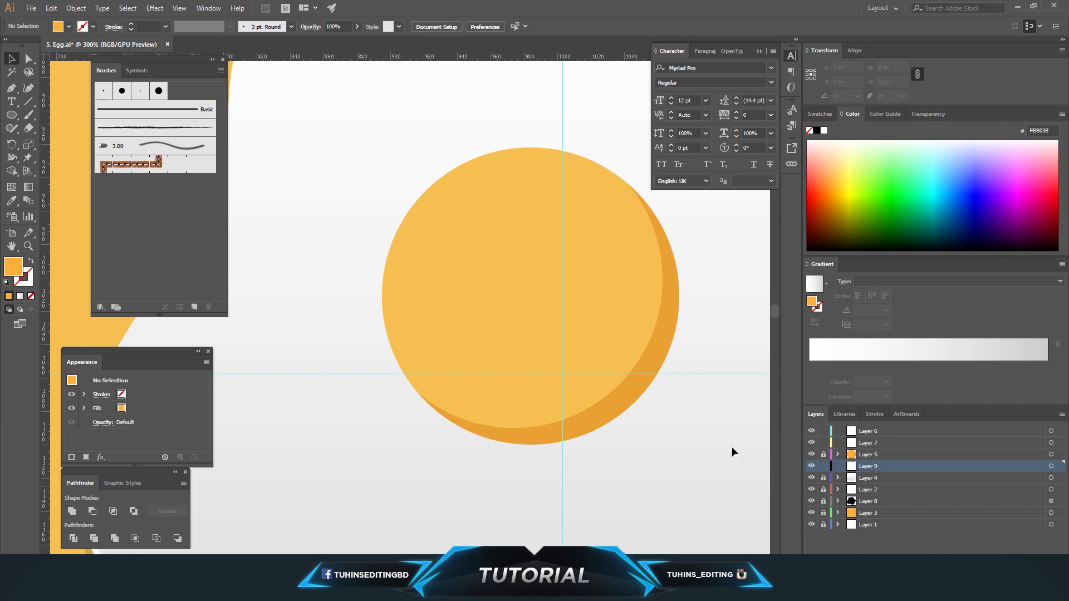
pyautogui.hotkey('ctrl', 'v')
pyautogui.scroll(-2, 426, 494)
pyautogui.moveTo(426, 495); pyautogui.dragTo(512, 482)
pyautogui.scroll(-2, 529, 457)
pyautogui.moveTo(547, 432); pyautogui.dragTo(662, 333)
pyautogui.scroll(3, 657, 332)
pyautogui.moveTo(663, 382); pyautogui.dragTo(651, 373)
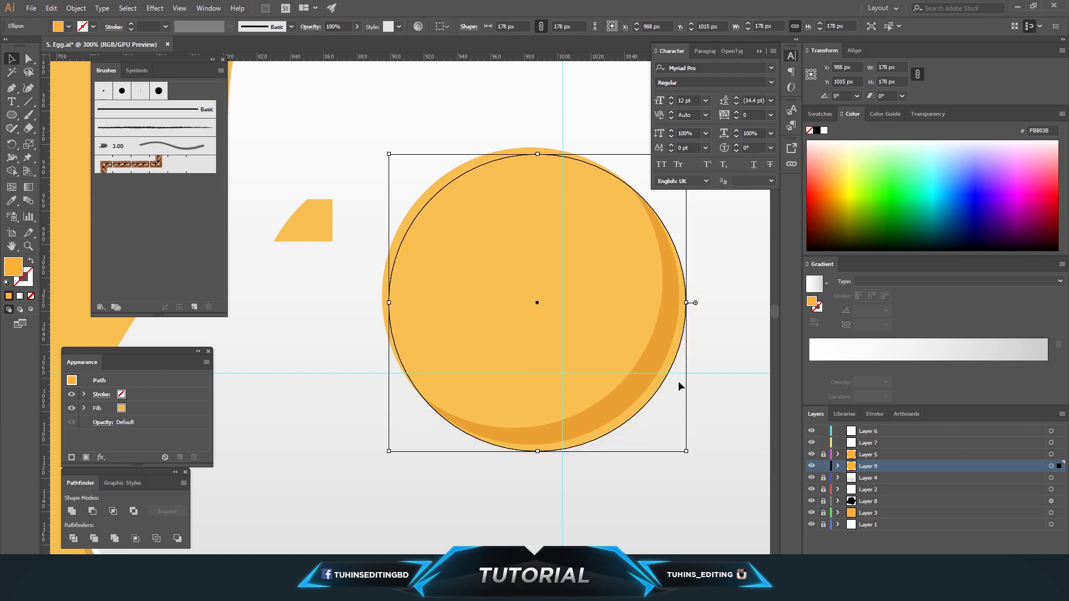
pyautogui.click(353, 378)
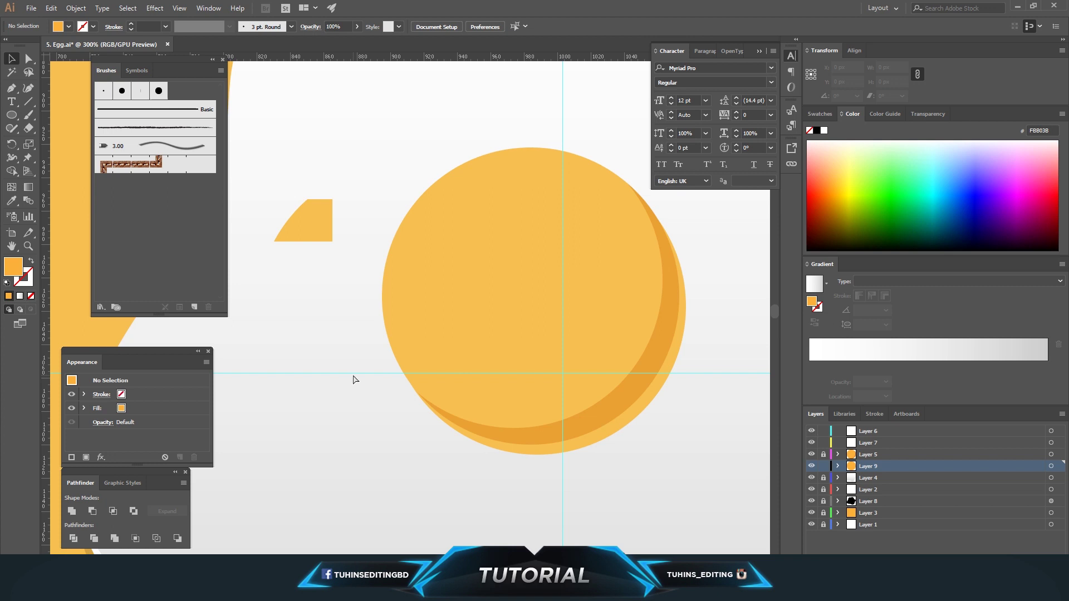
pyautogui.click(560, 451)
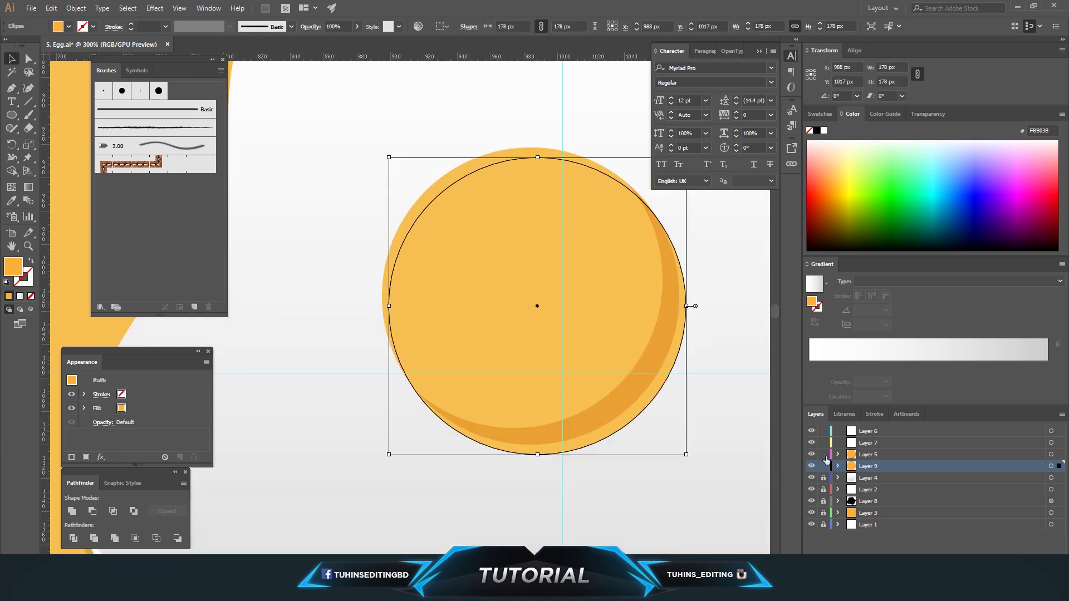
# Merge the overlapping yolk circles with the Shape Builder and lock Layer 5.
pyautogui.click(315, 276)
pyautogui.click(423, 257)
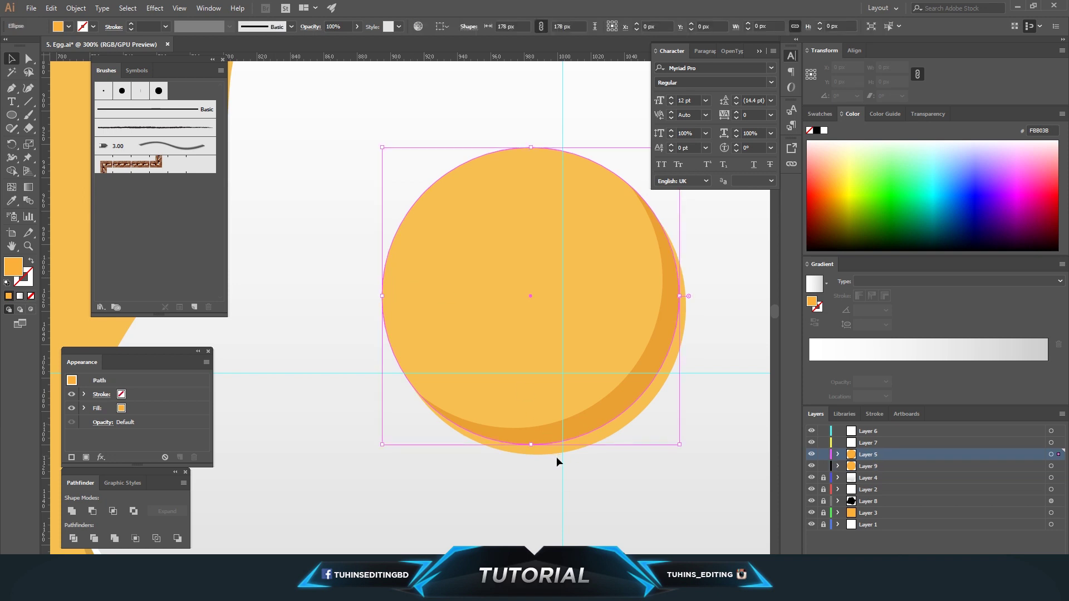
pyautogui.click(11, 170)
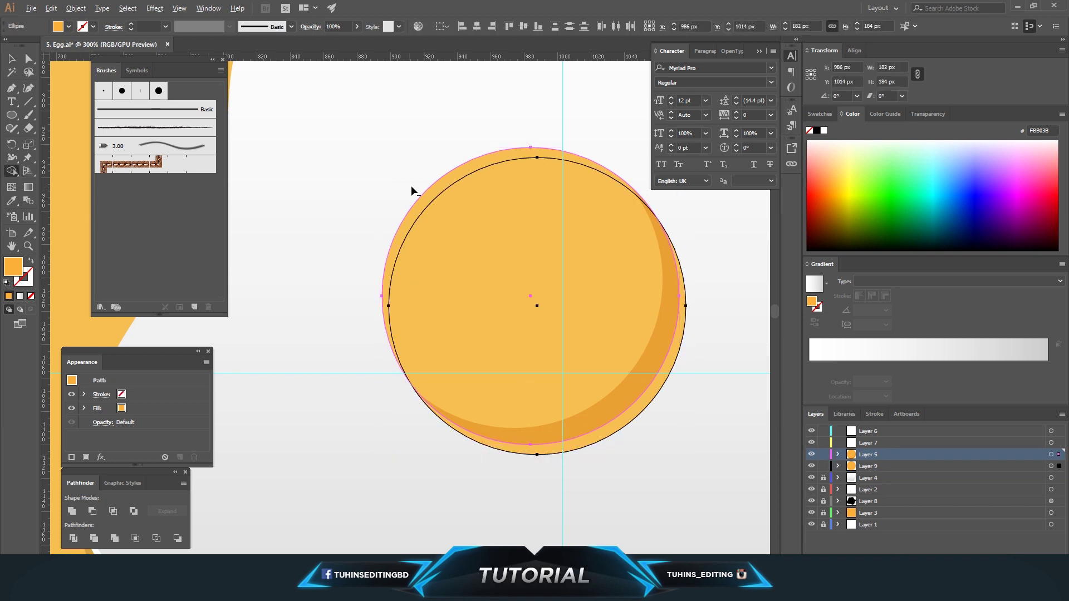
pyautogui.moveTo(446, 187); pyautogui.dragTo(713, 425)
pyautogui.press('v')
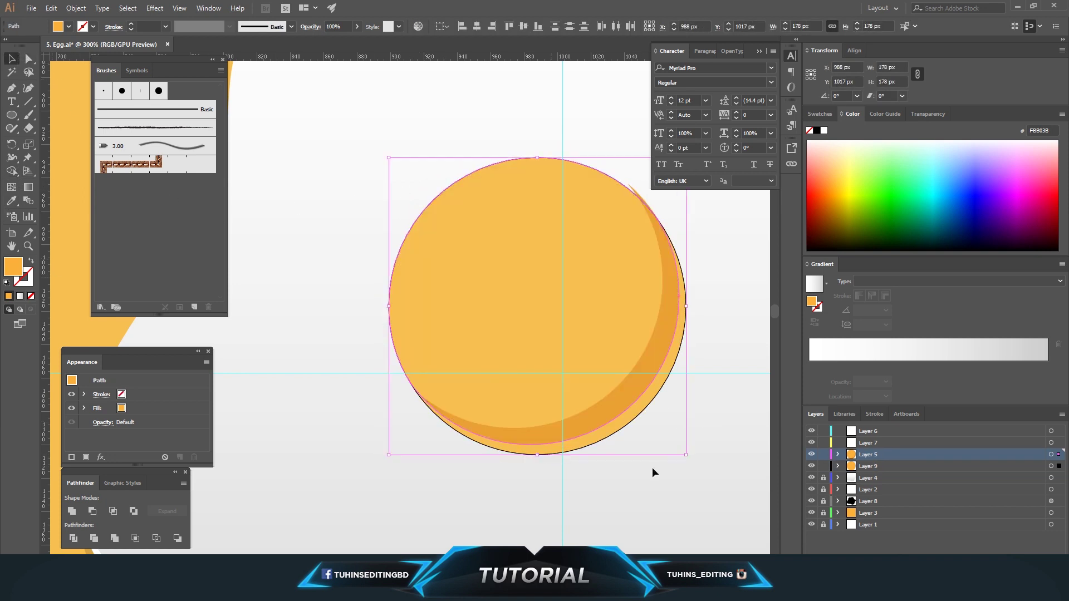
pyautogui.click(823, 454)
# Sample the crescent colour and set the circle fill to darker orange D37816.
pyautogui.click(594, 441)
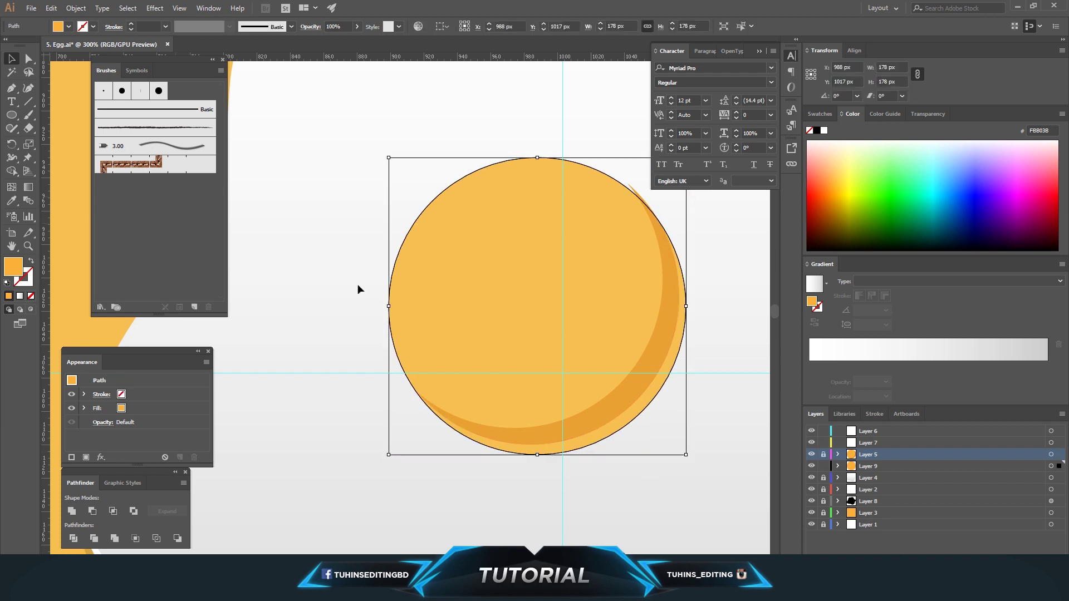
pyautogui.press('i')
pyautogui.click(608, 440)
pyautogui.doubleClick(13, 267)
pyautogui.click(618, 322)
pyautogui.click(757, 303)
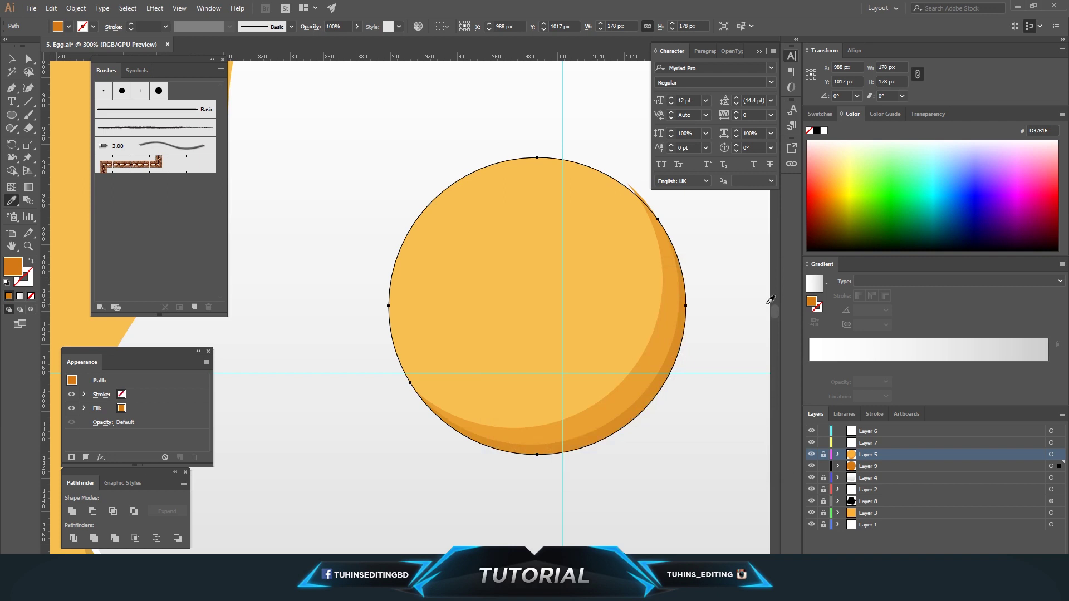
pyautogui.click(11, 58)
pyautogui.click(326, 232)
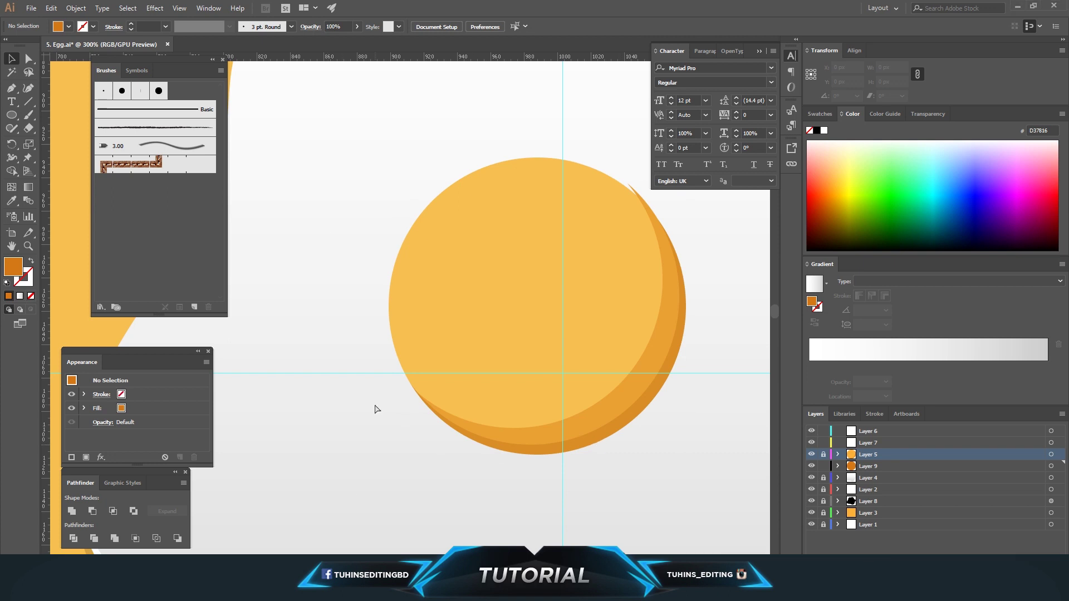
# Unlock Layer 5, select one yolk circle, and zoom in on the crescent's tip.
pyautogui.scroll(1, 377, 409)
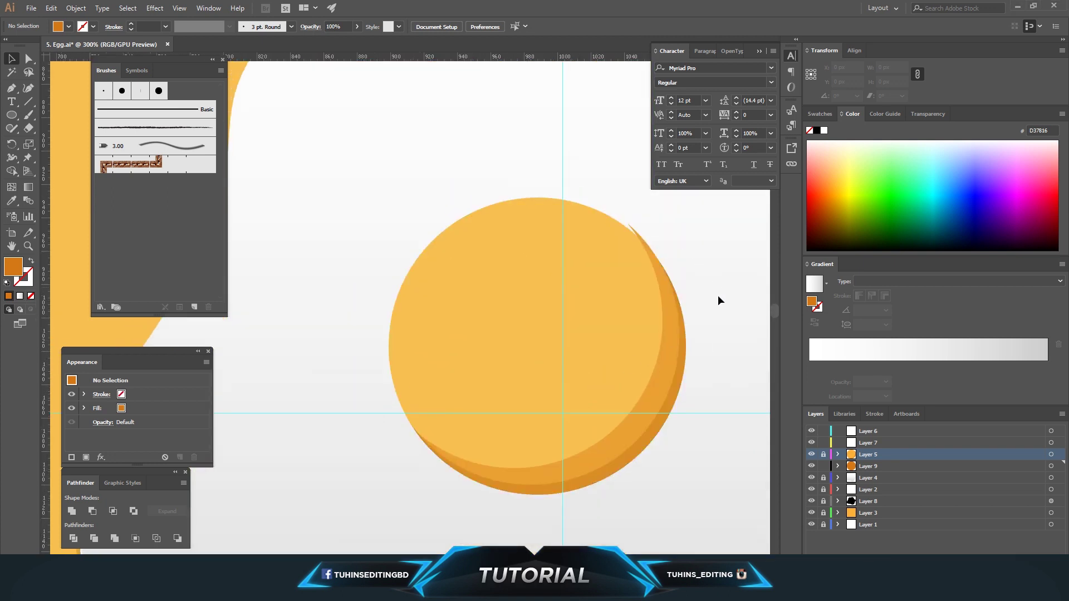
pyautogui.click(686, 357)
pyautogui.click(822, 458)
pyautogui.moveTo(716, 351); pyautogui.dragTo(569, 302)
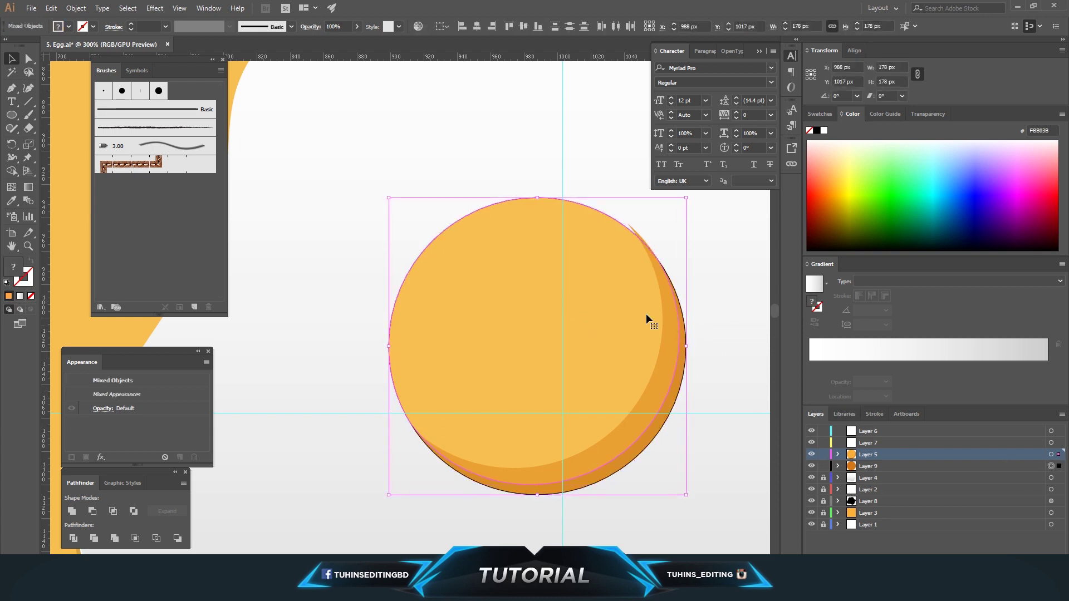
pyautogui.scroll(1, 646, 313)
pyautogui.click(641, 275)
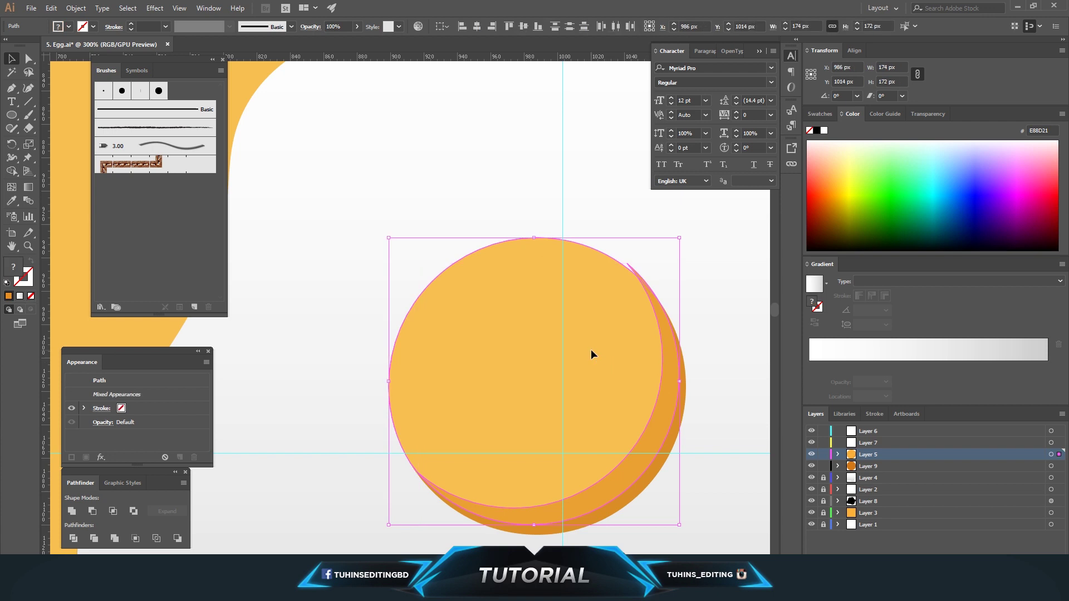
pyautogui.press('z')
pyautogui.click(601, 282)
pyautogui.click(433, 316)
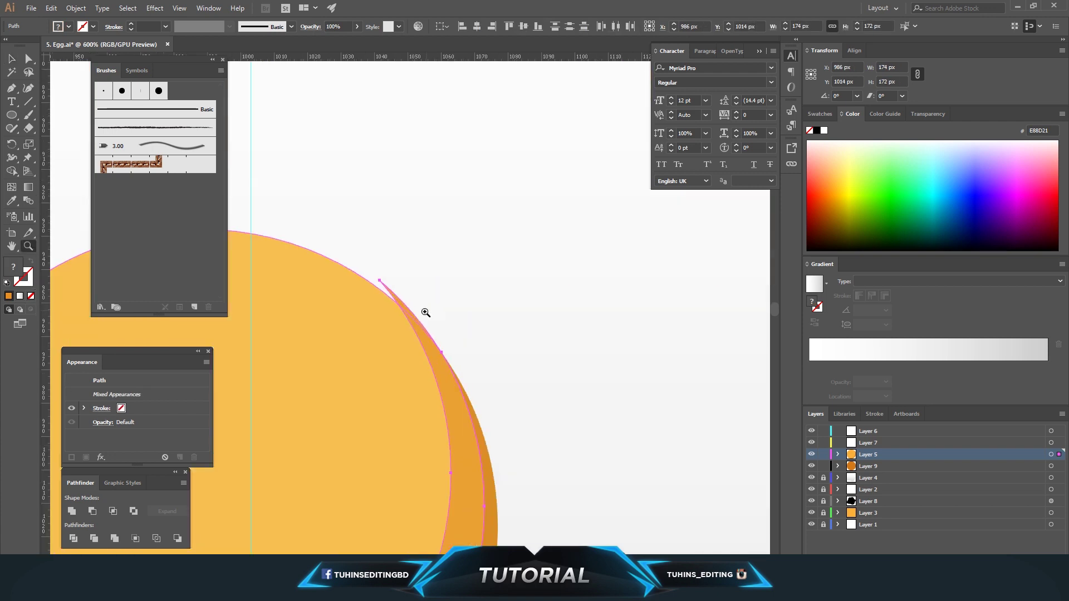
pyautogui.click(427, 290)
pyautogui.click(427, 290)
# Combine the overlapping yolk pieces into the finished crescent and recentre the yolk in view.
pyautogui.hotkey('shift', 'm')
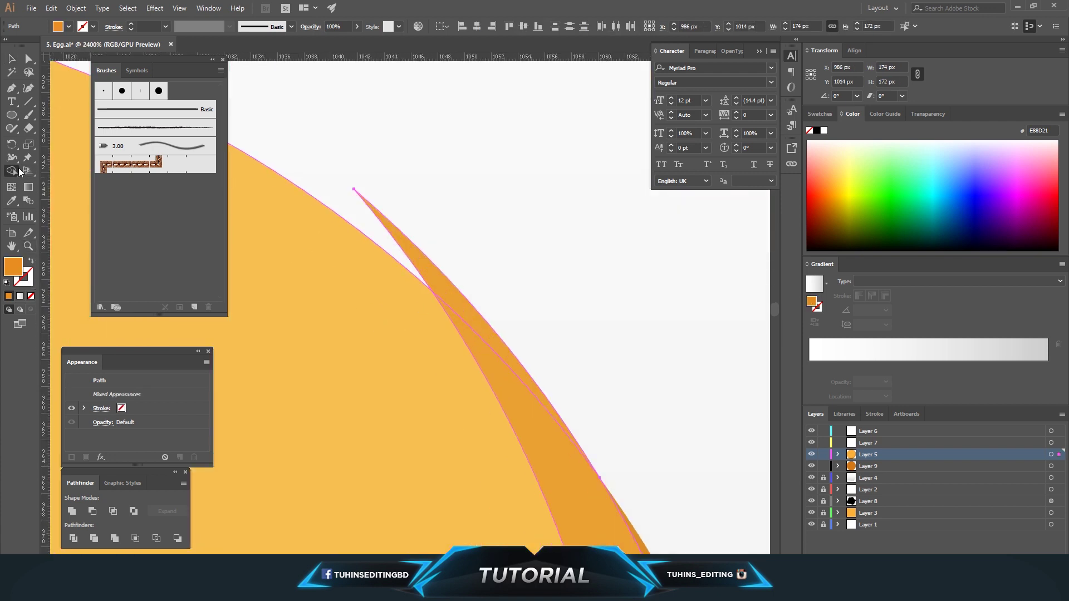
pyautogui.hotkey('ctrl', '-')
pyautogui.press('a')
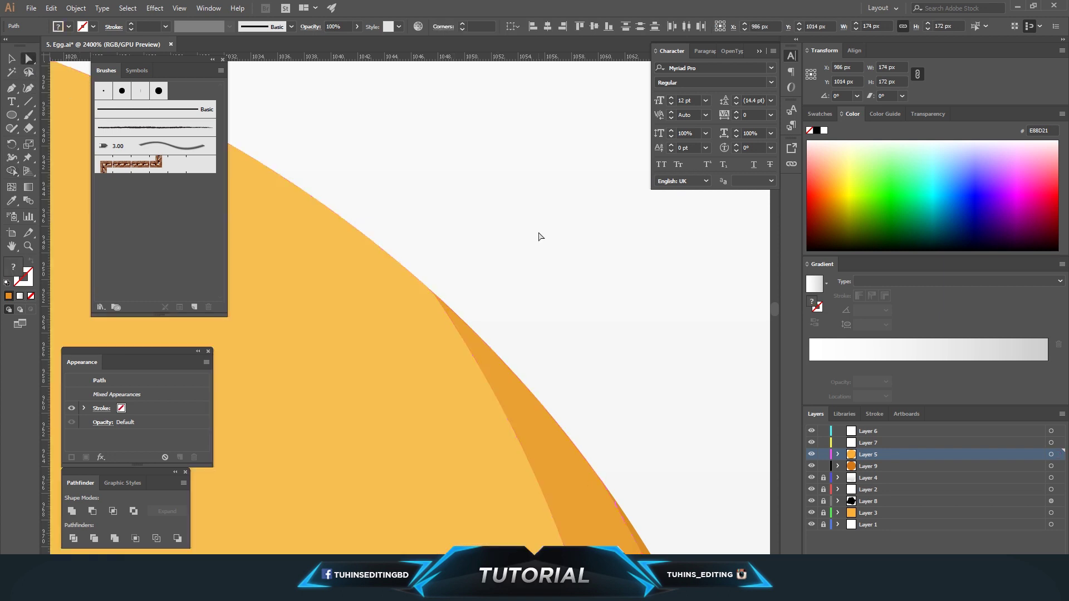
pyautogui.click(557, 245)
pyautogui.hotkey('ctrl', '-')
pyautogui.hotkey('ctrl', '-')
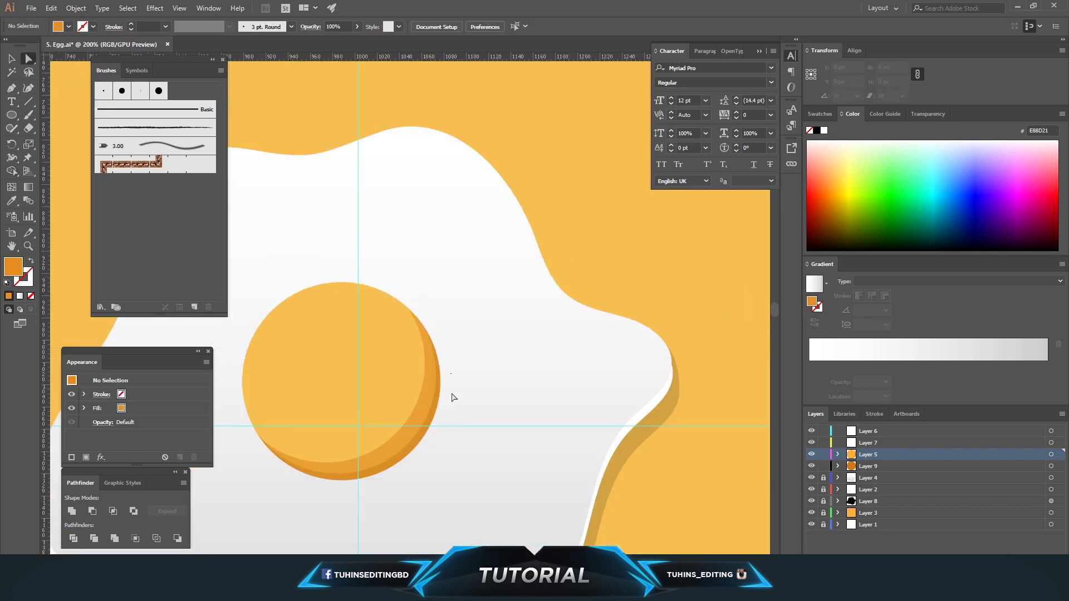
pyautogui.moveTo(451, 396); pyautogui.dragTo(556, 361)
pyautogui.moveTo(603, 421)
pyautogui.mouseDown()
pyautogui.moveTo(611, 408)
pyautogui.moveTo(621, 417)
pyautogui.moveTo(622, 399)
pyautogui.mouseUp()
pyautogui.click(29, 59)
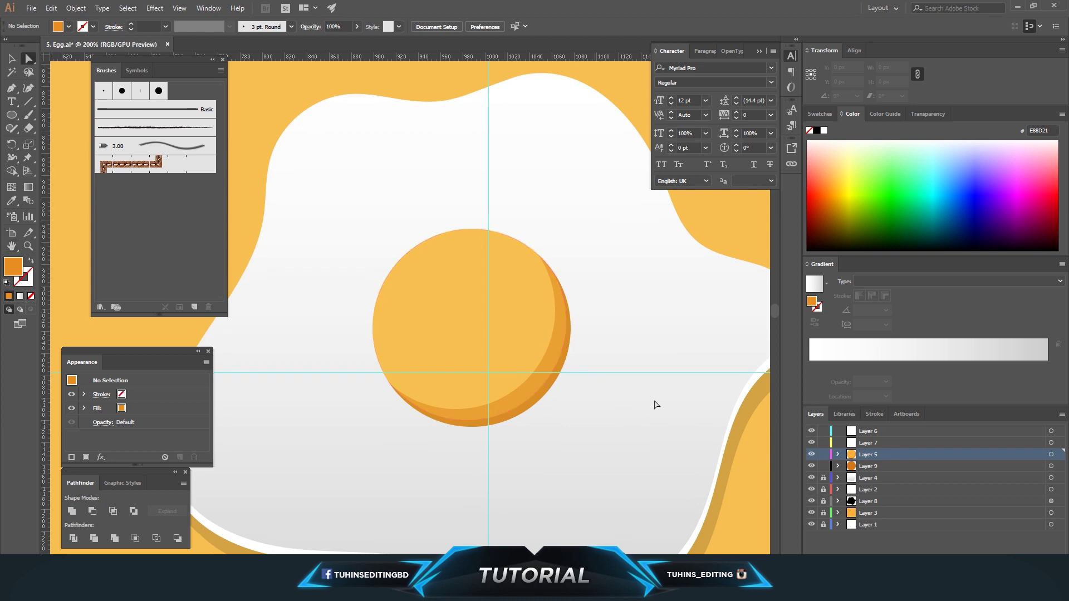
# Lock Layers 5 and 9, view the artwork at 100%, and save 5. Egg.ai.
pyautogui.moveTo(823, 466); pyautogui.dragTo(823, 454)
pyautogui.hotkey('ctrl', '-')
pyautogui.hotkey('ctrl', '-')
pyautogui.hotkey('ctrl', '-')
pyautogui.hotkey('ctrl', '-')
pyautogui.hotkey('ctrl', '0')
pyautogui.hotkey('ctrl', '1')
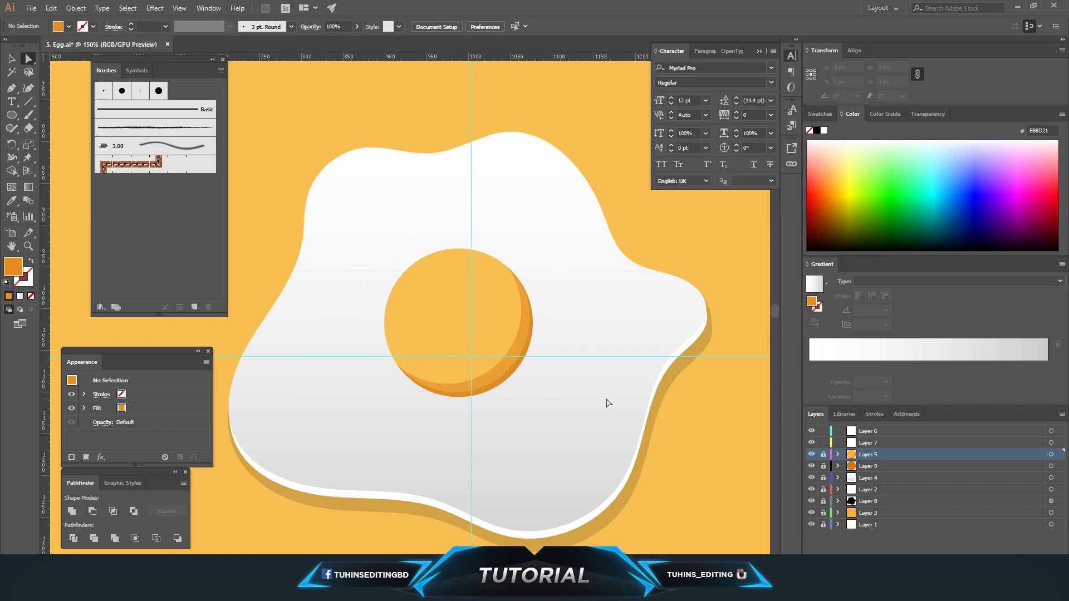
pyautogui.hotkey('ctrl', 's')
pyautogui.click(835, 480)
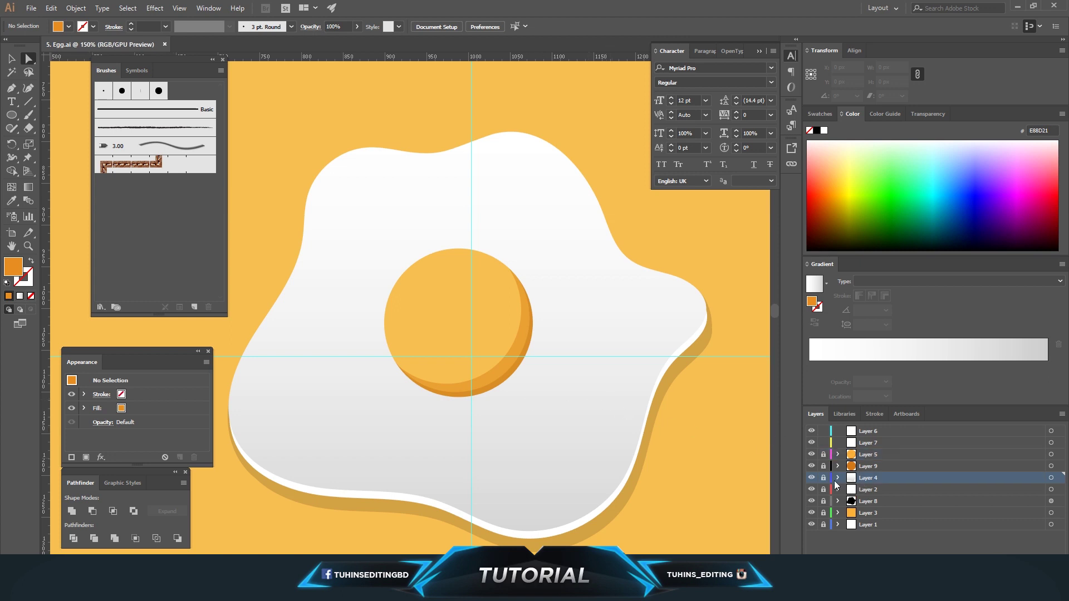
# Create Layer 10, select the yolk, and target Layer 10 for its copy.
pyautogui.hotkey('ctrl', 'l')
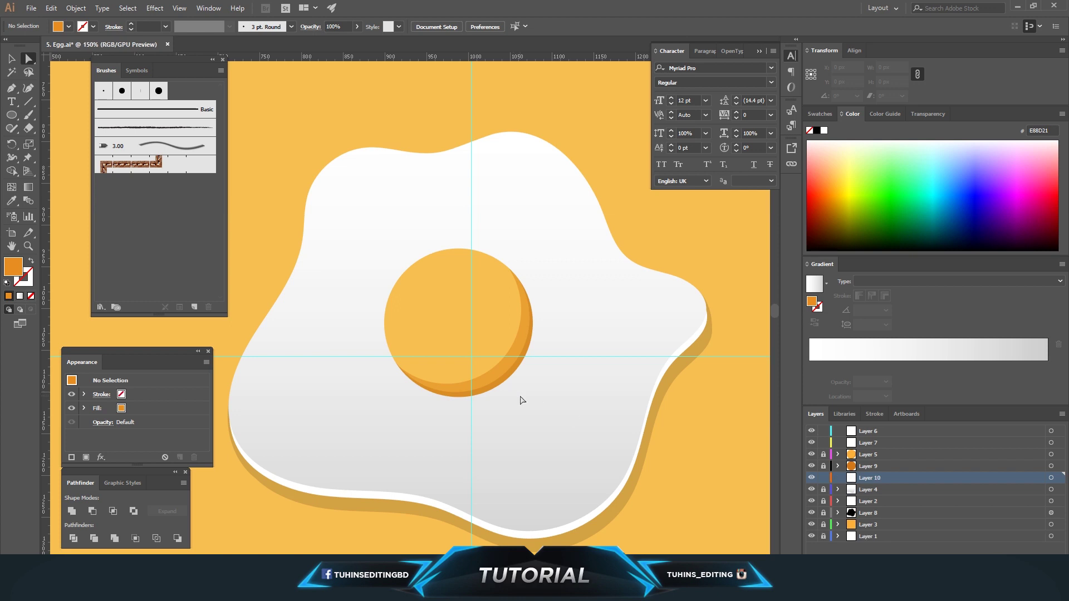
pyautogui.click(11, 115)
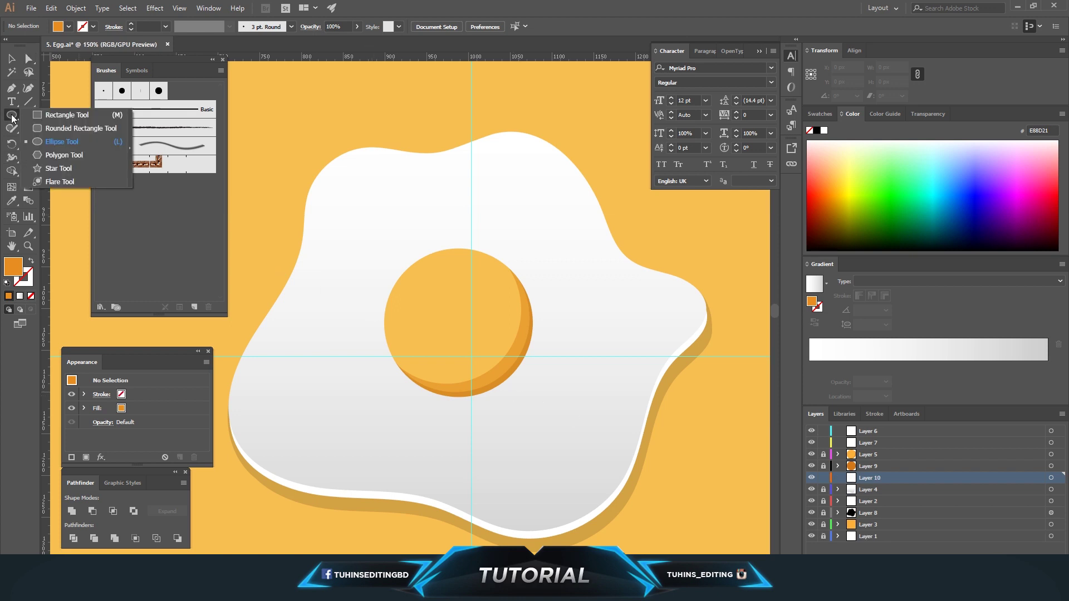
pyautogui.click(28, 58)
pyautogui.click(824, 478)
pyautogui.click(824, 455)
pyautogui.click(481, 346)
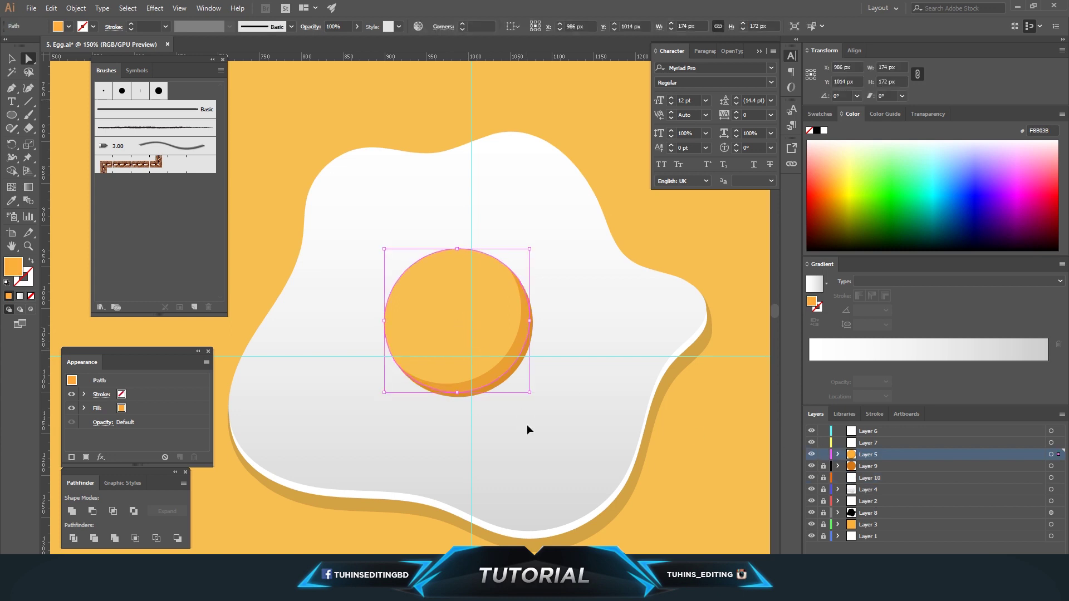
pyautogui.click(823, 454)
pyautogui.click(1051, 478)
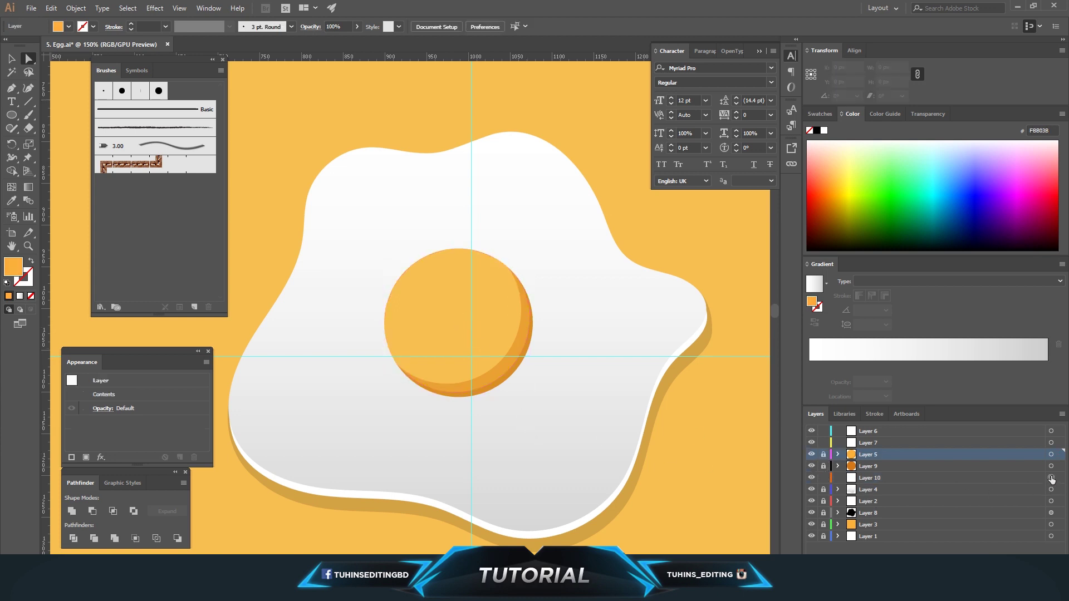
# Paste the yolk copy into Layer 10, fill it grey CCCCCC, and offset it down-right.
pyautogui.hotkey('ctrl', 'f')
pyautogui.click(644, 316)
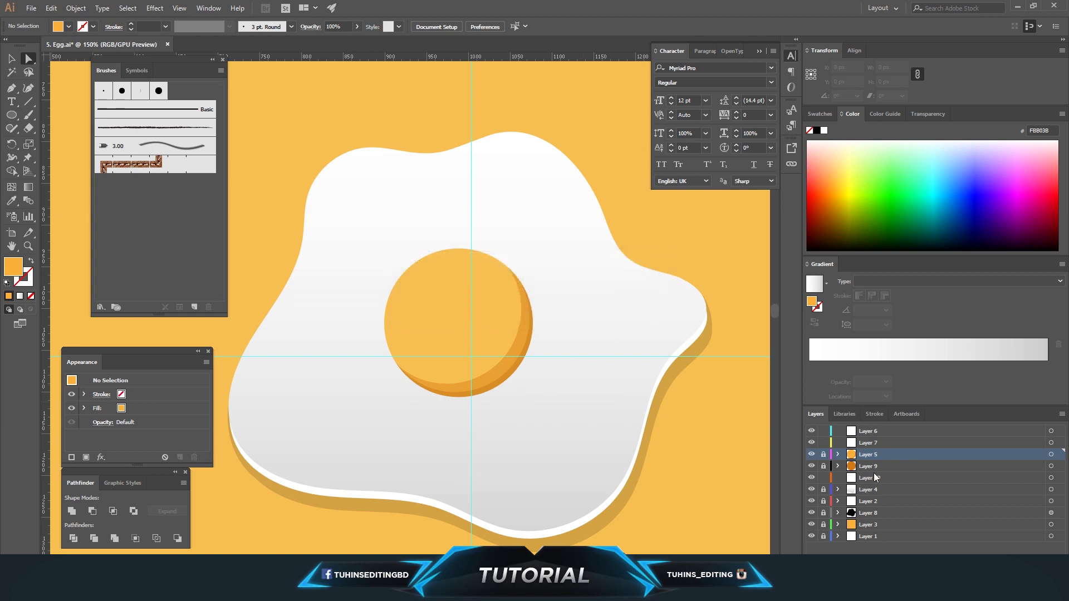
pyautogui.moveTo(466, 363); pyautogui.dragTo(522, 443)
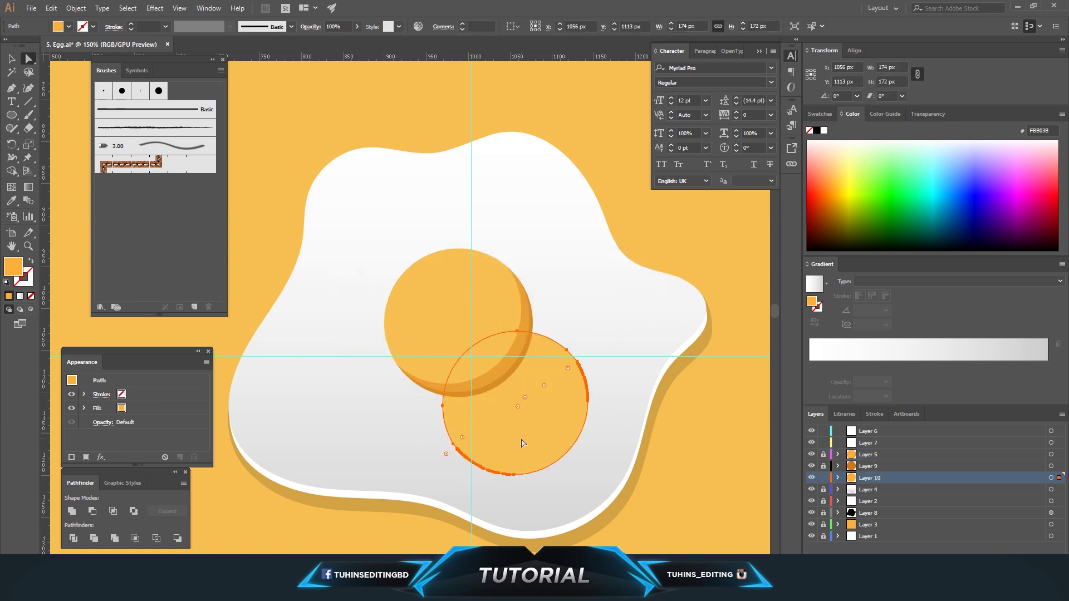
pyautogui.click(69, 26)
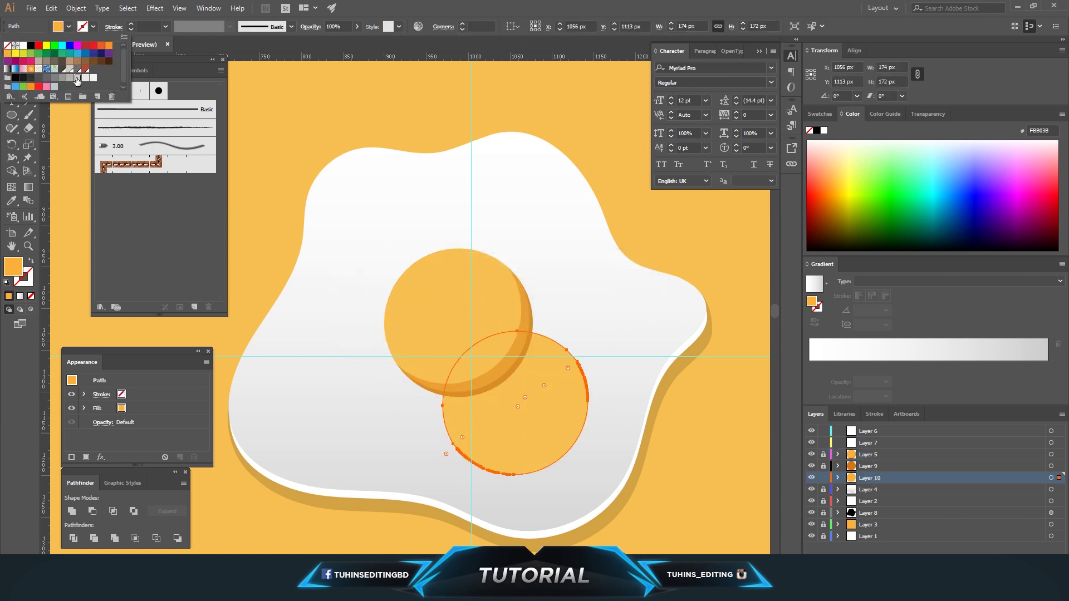
pyautogui.click(77, 77)
pyautogui.click(601, 370)
pyautogui.moveTo(530, 392); pyautogui.dragTo(496, 345)
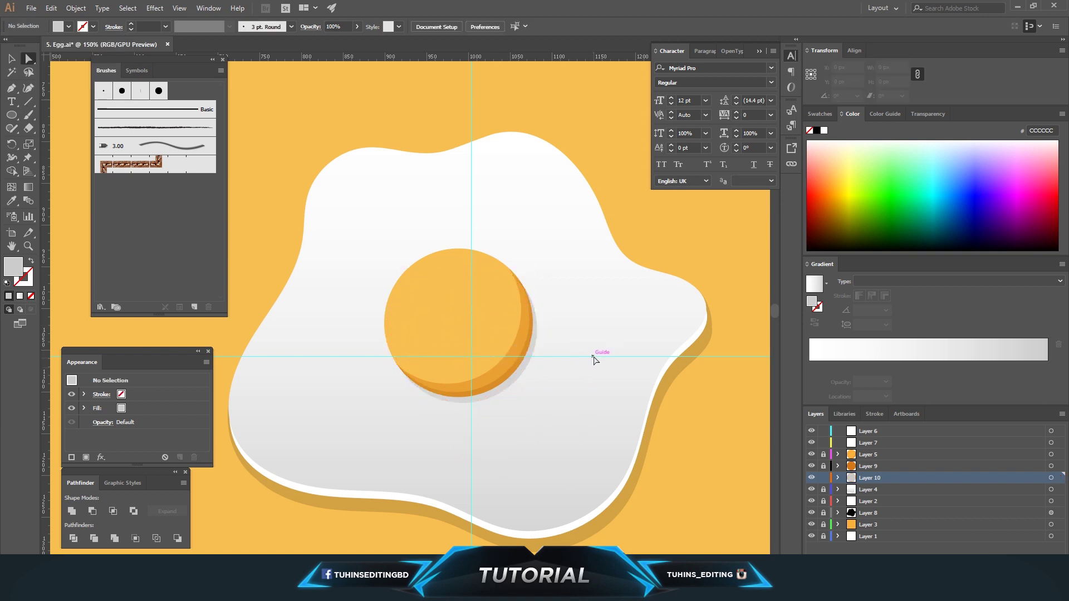
# Check the whole egg at 150% and lock the shadow's Layer 10.
pyautogui.hotkey('ctrl', '0')
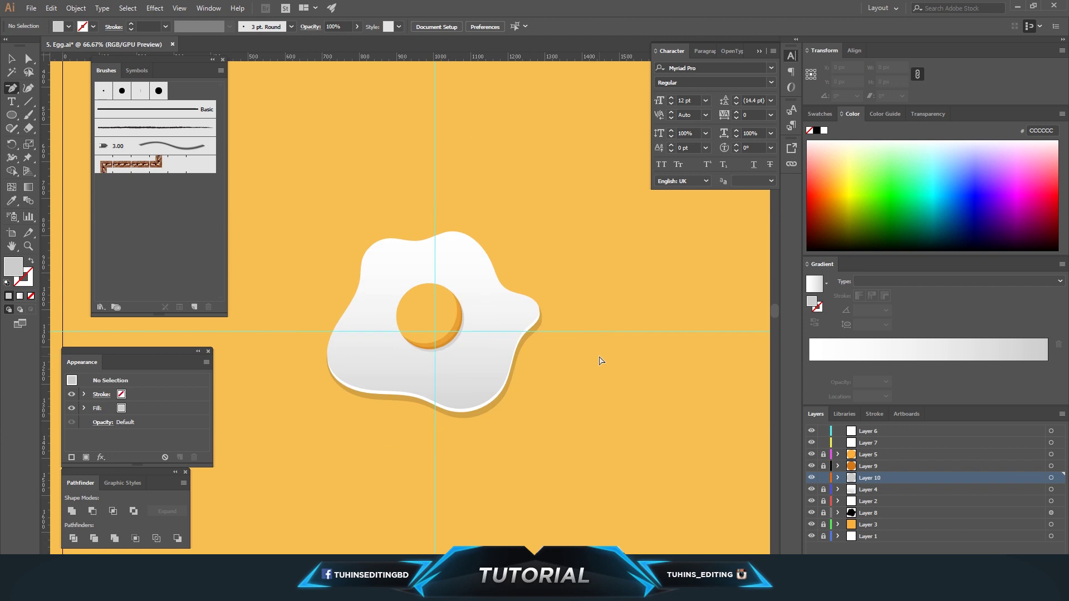
pyautogui.hotkey('ctrl', '1')
pyautogui.hotkey('ctrl', '=')
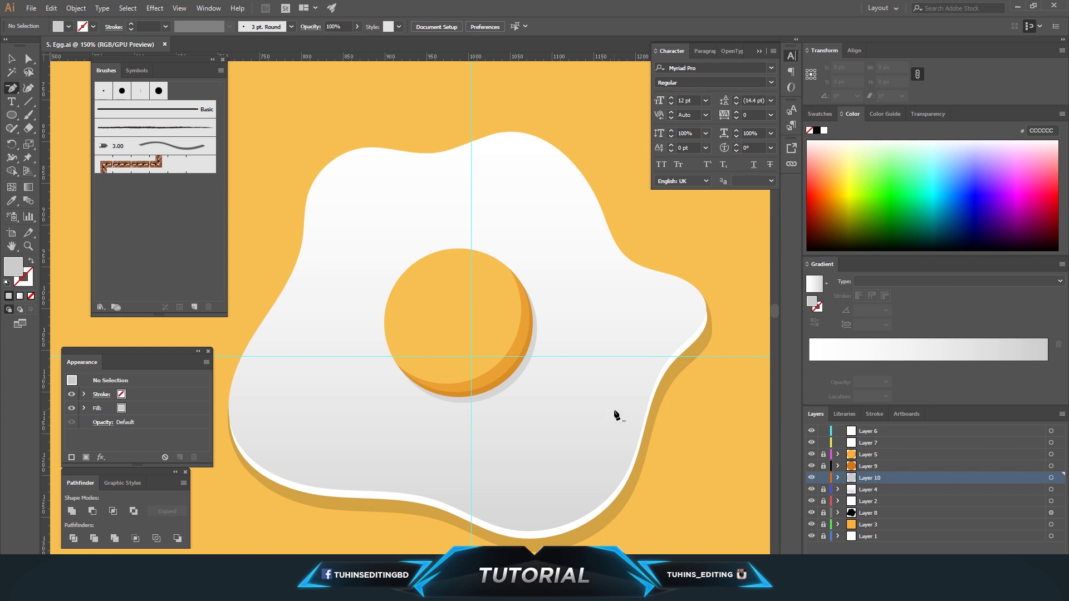
pyautogui.click(823, 479)
pyautogui.click(851, 442)
# Draw a tiny grey circle and place it lower-left on the egg white.
pyautogui.click(28, 58)
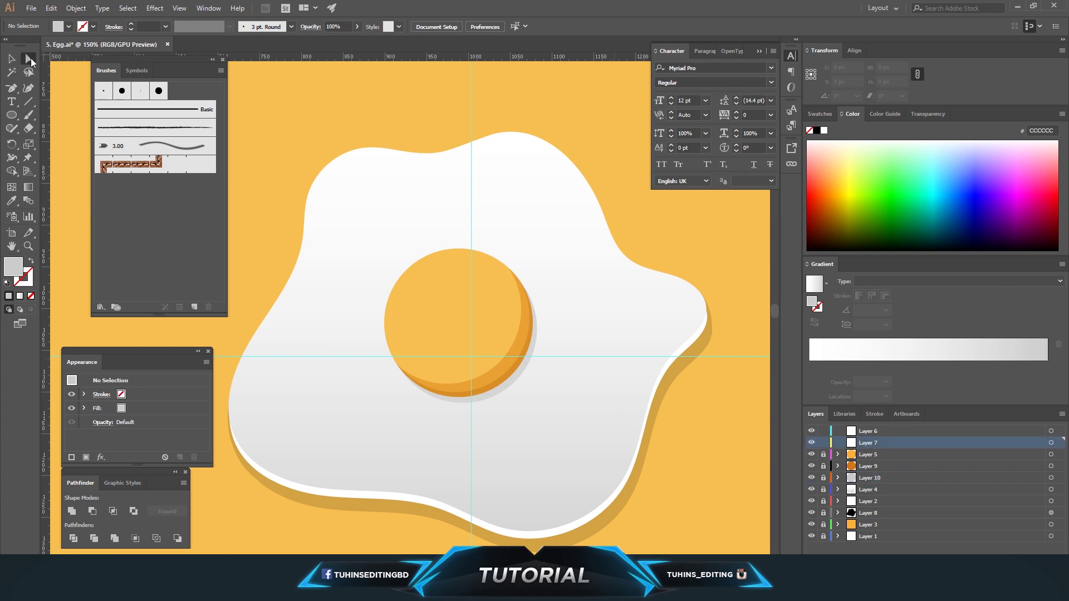
pyautogui.click(11, 115)
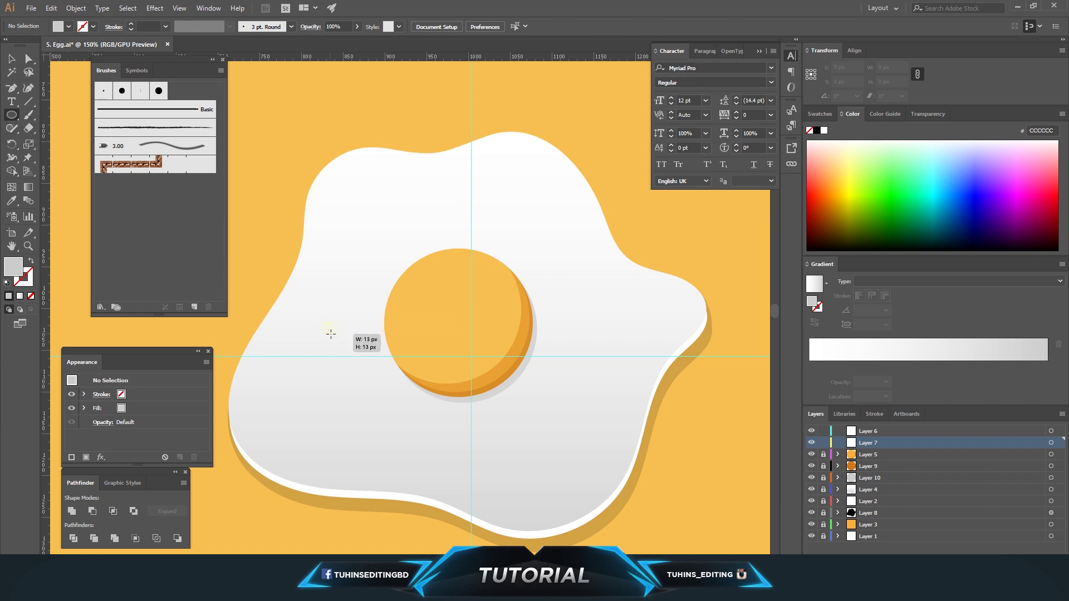
pyautogui.moveTo(323, 323); pyautogui.dragTo(332, 331)
pyautogui.press('v')
pyautogui.click(362, 345)
pyautogui.moveTo(328, 328); pyautogui.dragTo(316, 393)
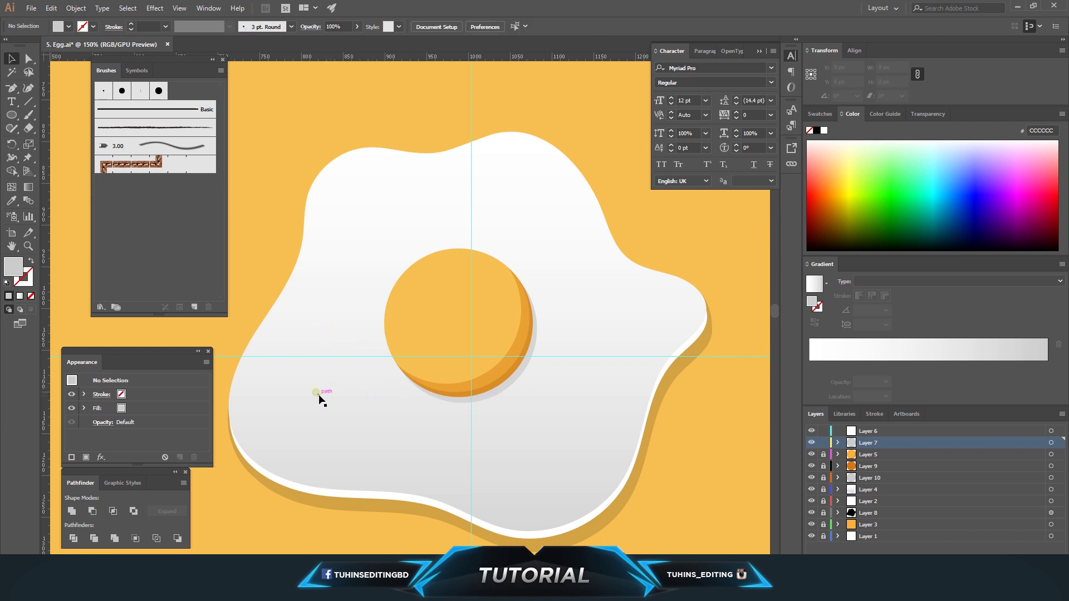
# Copy the dot and spread the copies across the egg white.
pyautogui.click(317, 393)
pyautogui.hotkey('ctrl', 'c')
pyautogui.hotkey('ctrl', 'v')
pyautogui.click(346, 331)
pyautogui.moveTo(405, 312)
pyautogui.mouseDown()
pyautogui.moveTo(387, 376)
pyautogui.moveTo(399, 352)
pyautogui.moveTo(348, 308)
pyautogui.mouseUp()
pyautogui.click(342, 302)
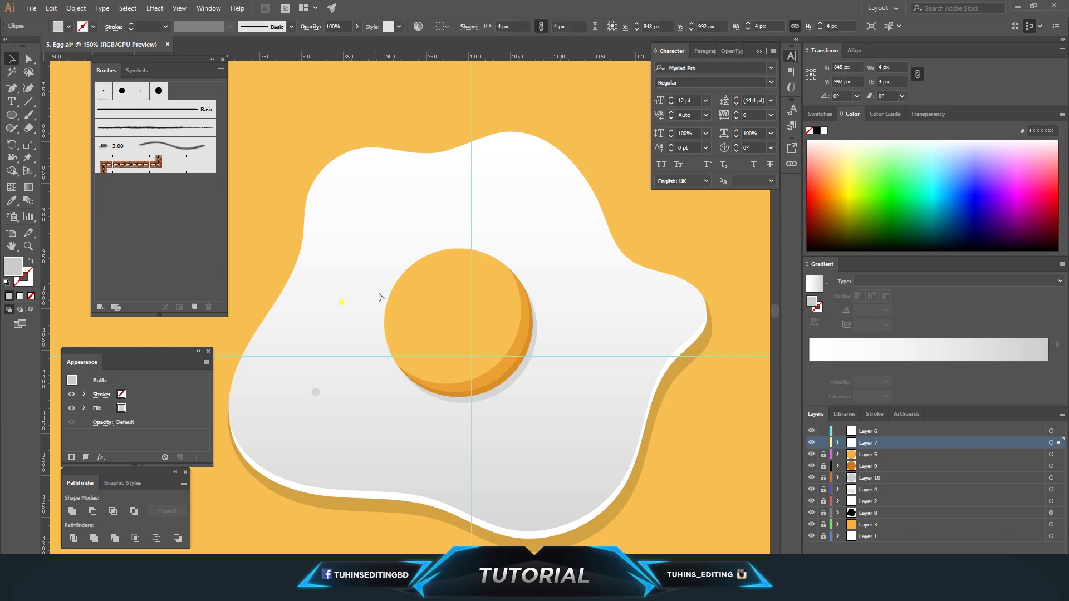
pyautogui.moveTo(343, 304)
pyautogui.mouseDown()
pyautogui.moveTo(335, 336)
pyautogui.moveTo(328, 323)
pyautogui.mouseUp()
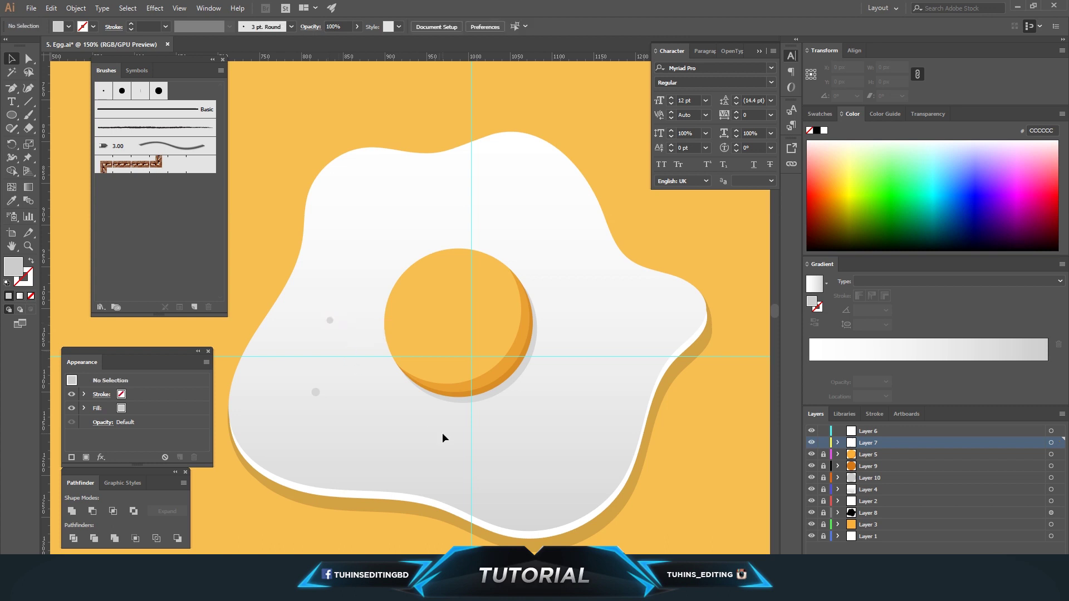
pyautogui.moveTo(340, 353)
pyautogui.mouseDown()
pyautogui.moveTo(353, 419)
pyautogui.moveTo(370, 421)
pyautogui.mouseUp()
# Paste another grey dot and place it upper left on the egg white.
pyautogui.hotkey('ctrl', 'v')
pyautogui.moveTo(406, 315); pyautogui.dragTo(582, 279)
pyautogui.click(585, 377)
pyautogui.hotkey('ctrl', 'z')
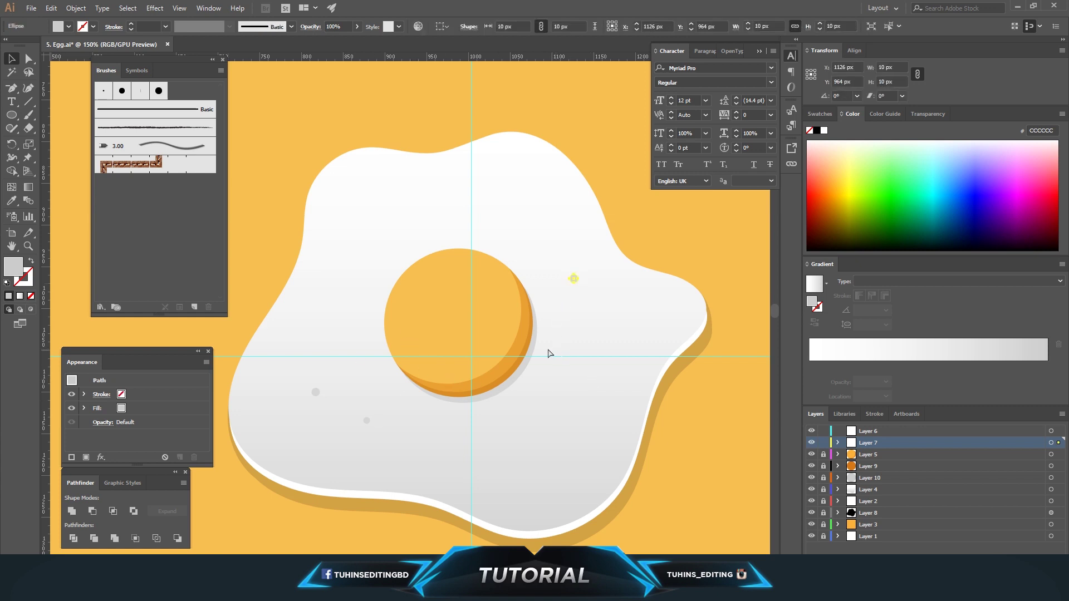
pyautogui.moveTo(407, 311); pyautogui.dragTo(330, 273)
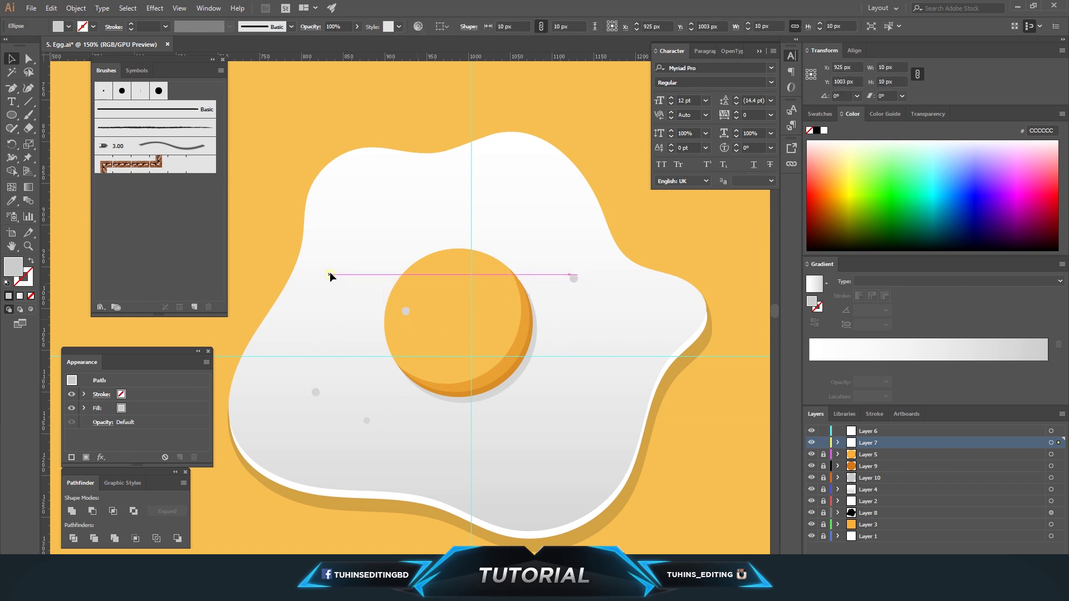
pyautogui.click(320, 297)
# Shrink the enlarged grey dot slightly and review the speckles.
pyautogui.scroll(4, 369, 316)
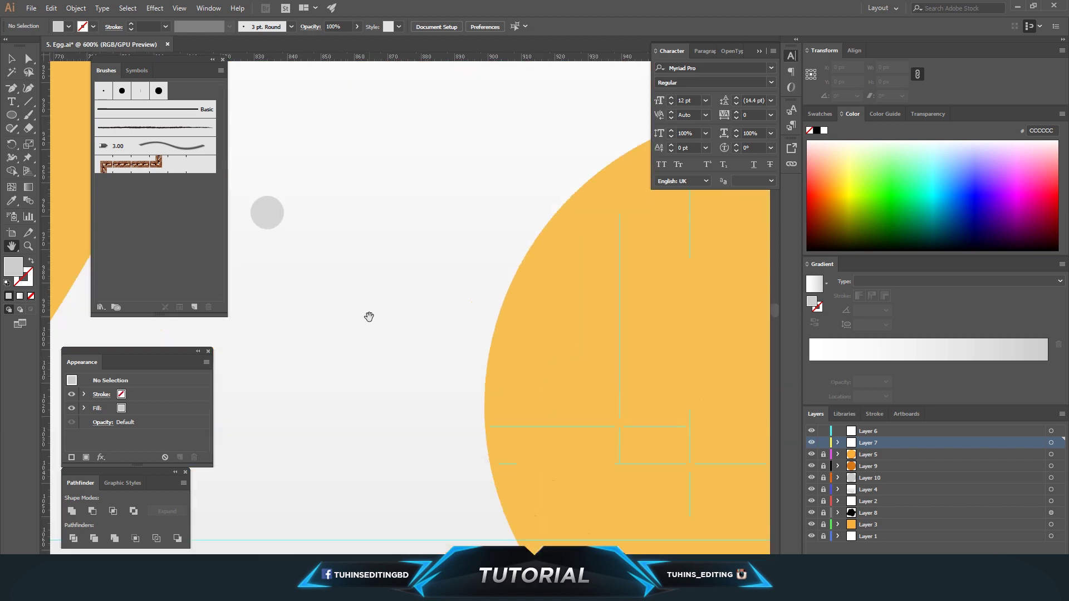
pyautogui.click(375, 303)
pyautogui.moveTo(394, 318); pyautogui.dragTo(384, 301)
pyautogui.click(475, 306)
pyautogui.scroll(-5, 475, 306)
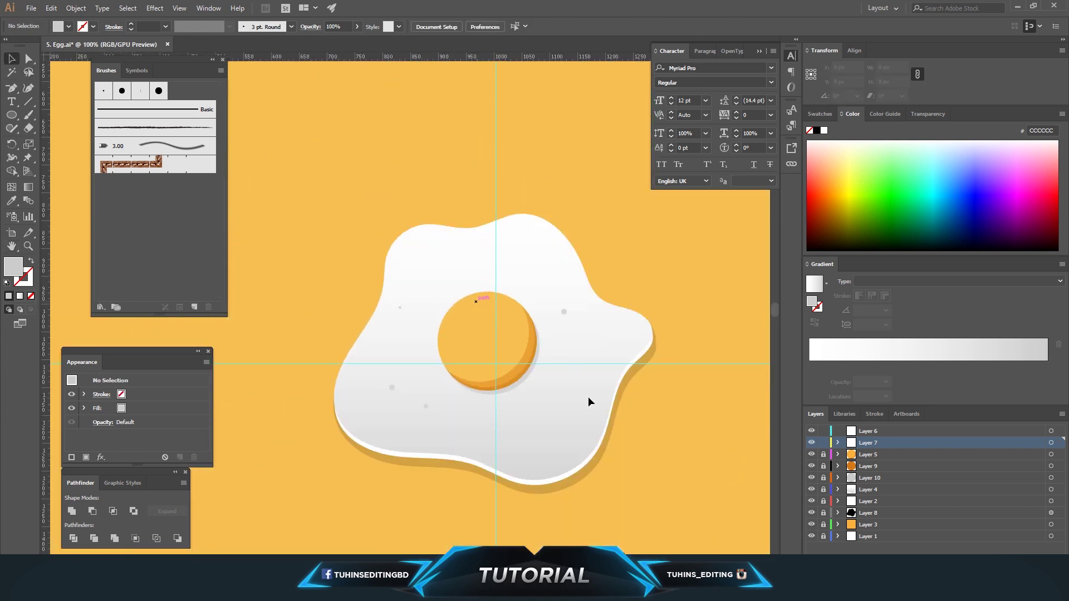
pyautogui.scroll(1, 589, 396)
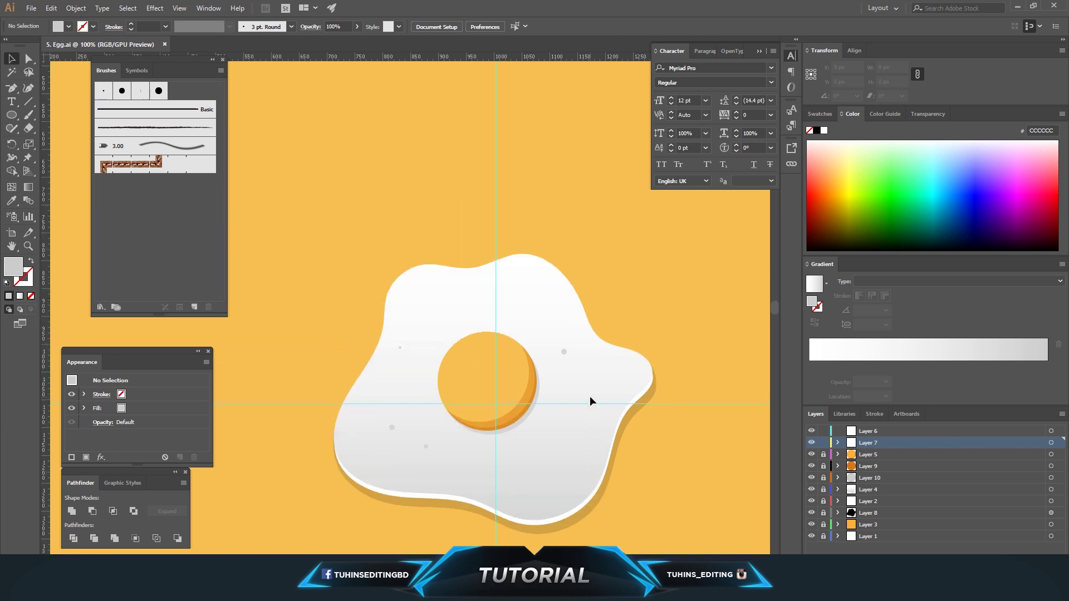
pyautogui.scroll(1, 590, 396)
# Duplicate a grey dot, overlap the pair, and carve a crescent with Shape Builder.
pyautogui.click(408, 310)
pyautogui.moveTo(408, 311); pyautogui.dragTo(479, 305)
pyautogui.click(489, 306)
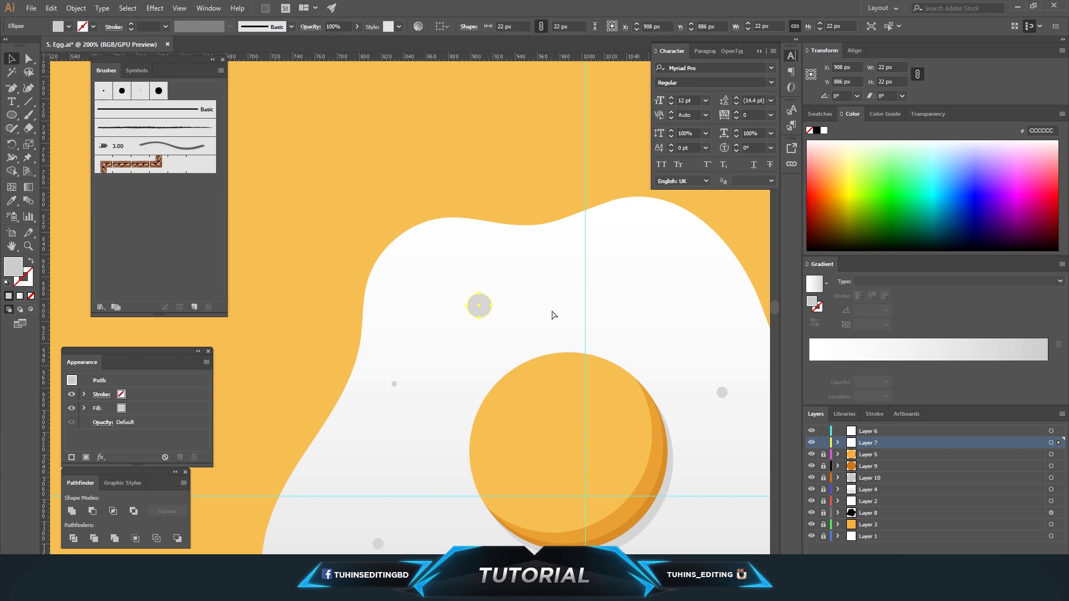
pyautogui.scroll(3, 551, 304)
pyautogui.moveTo(426, 308)
pyautogui.mouseDown()
pyautogui.moveTo(653, 304)
pyautogui.moveTo(599, 292)
pyautogui.mouseUp()
pyautogui.click(11, 171)
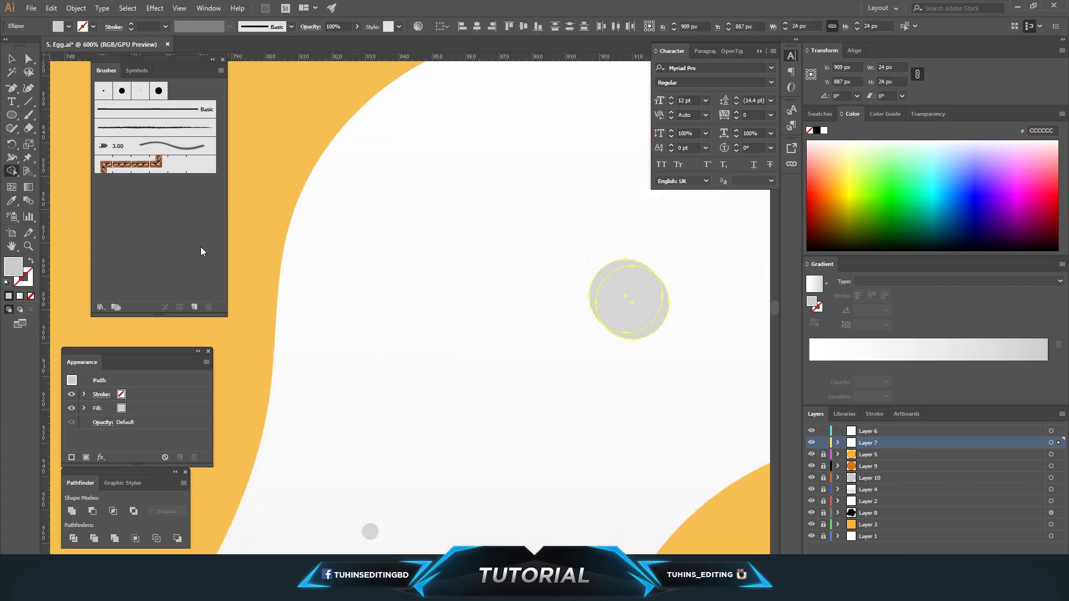
pyautogui.moveTo(650, 332); pyautogui.dragTo(639, 305)
# Zoom to a grey dot near the yolk and make an offset copy of it.
pyautogui.hotkey('ctrl', '-')
pyautogui.hotkey('ctrl', '-')
pyautogui.hotkey('ctrl', '-')
pyautogui.click(11, 59)
pyautogui.click(410, 231)
pyautogui.scroll(-2, 618, 286)
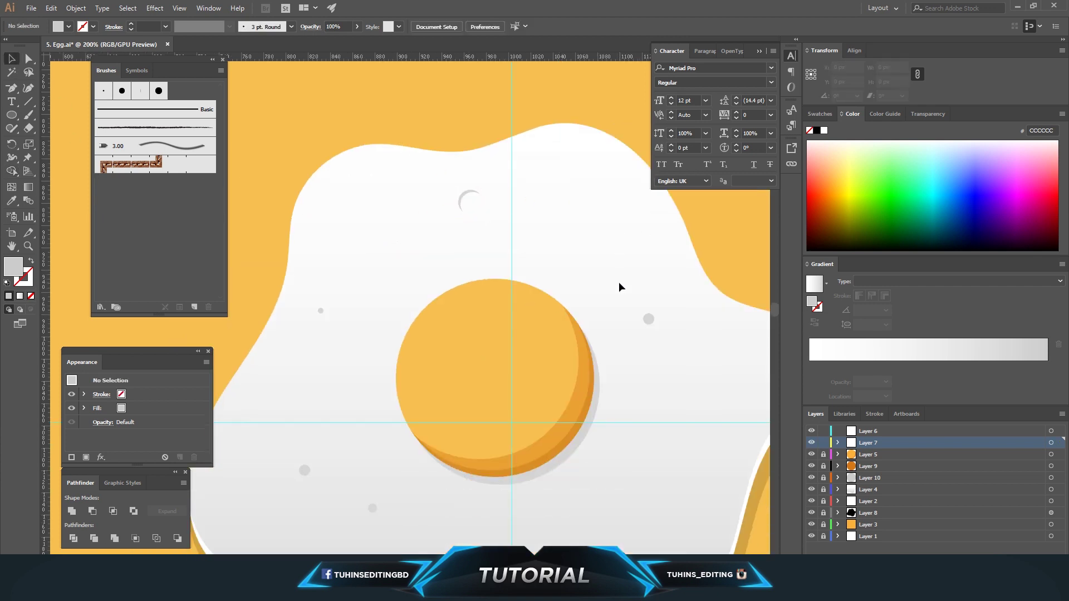
pyautogui.hotkey('ctrl', '-')
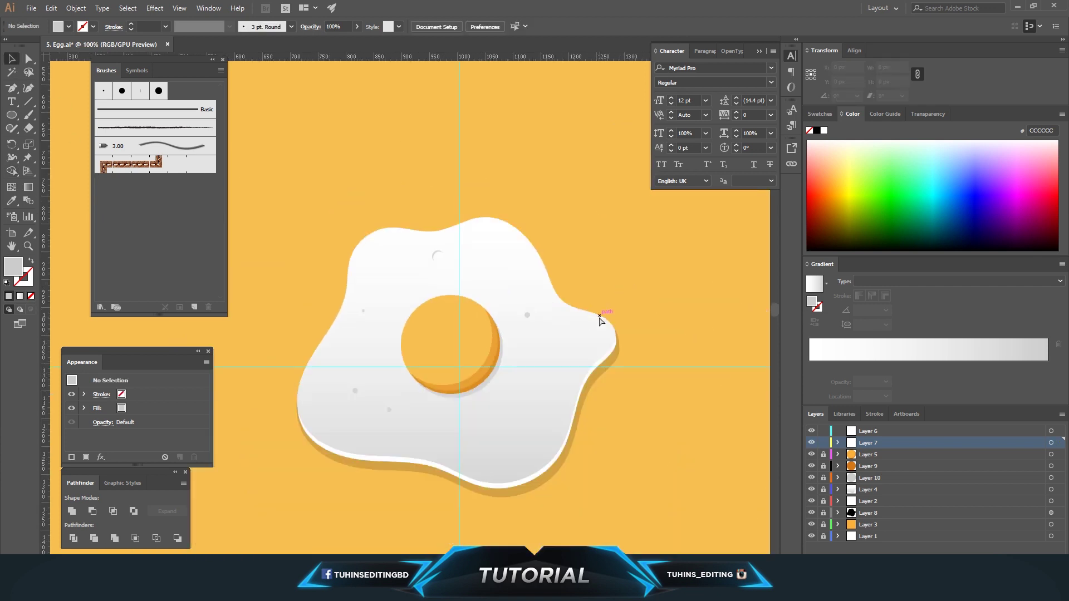
pyautogui.hotkey('ctrl', '+')
pyautogui.scroll(-3, 599, 316)
pyautogui.click(410, 316)
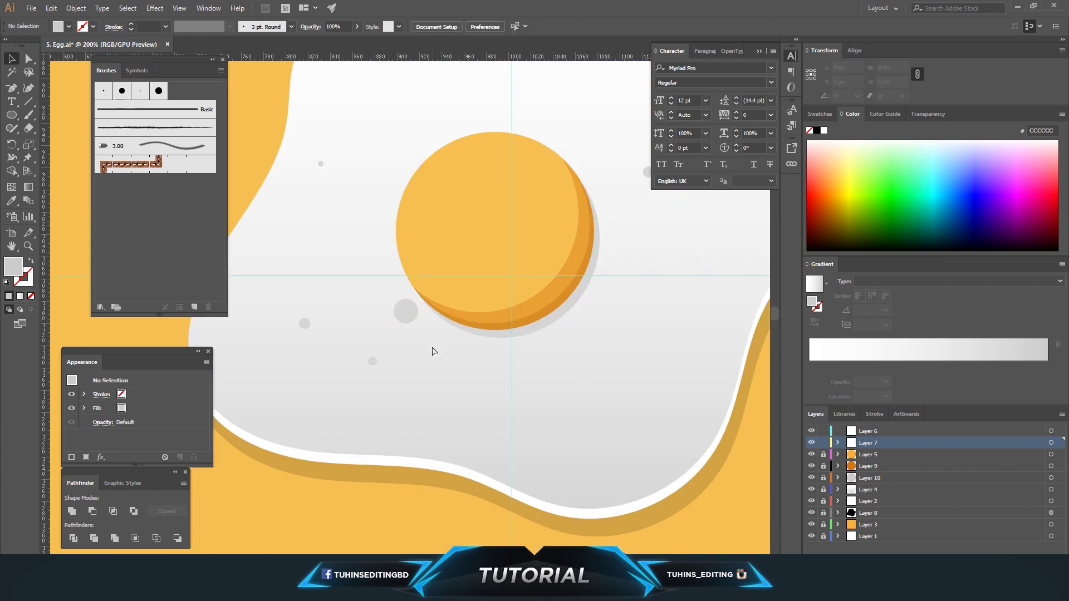
pyautogui.hotkey('ctrl', '+')
pyautogui.hotkey('ctrl', '+')
pyautogui.hotkey('ctrl', '+')
pyautogui.moveTo(406, 303); pyautogui.dragTo(407, 304)
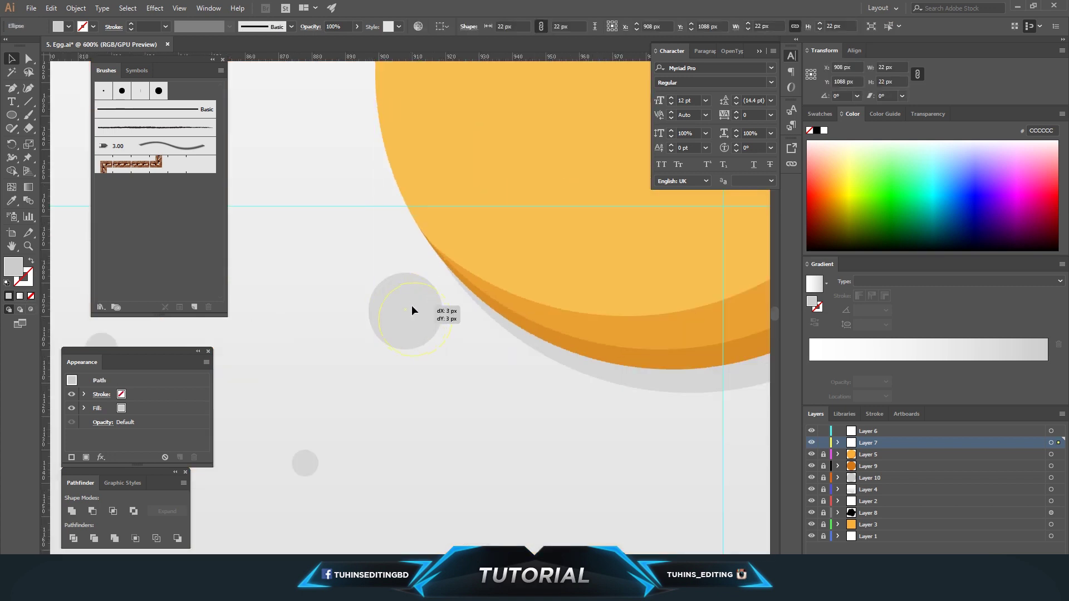
pyautogui.moveTo(407, 304); pyautogui.dragTo(416, 313)
# Remove the overlap with Shape Builder and move the new crescent onto the egg white.
pyautogui.hotkey('ctrl', 'shift', 'a')
pyautogui.moveTo(440, 273); pyautogui.dragTo(270, 353)
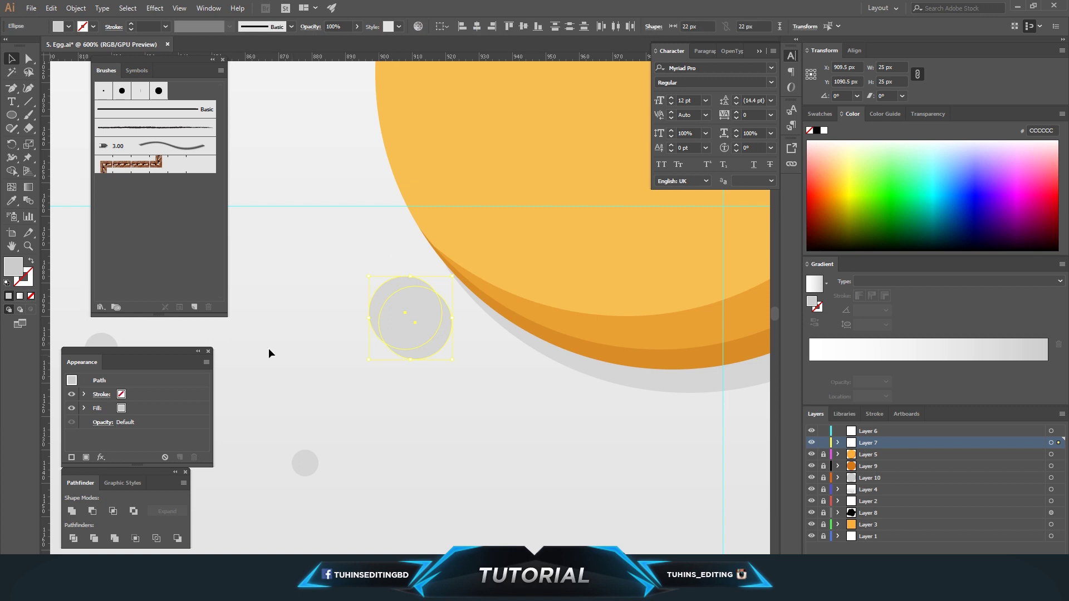
pyautogui.hotkey('shift', 'm')
pyautogui.moveTo(430, 329); pyautogui.dragTo(421, 352)
pyautogui.press('v')
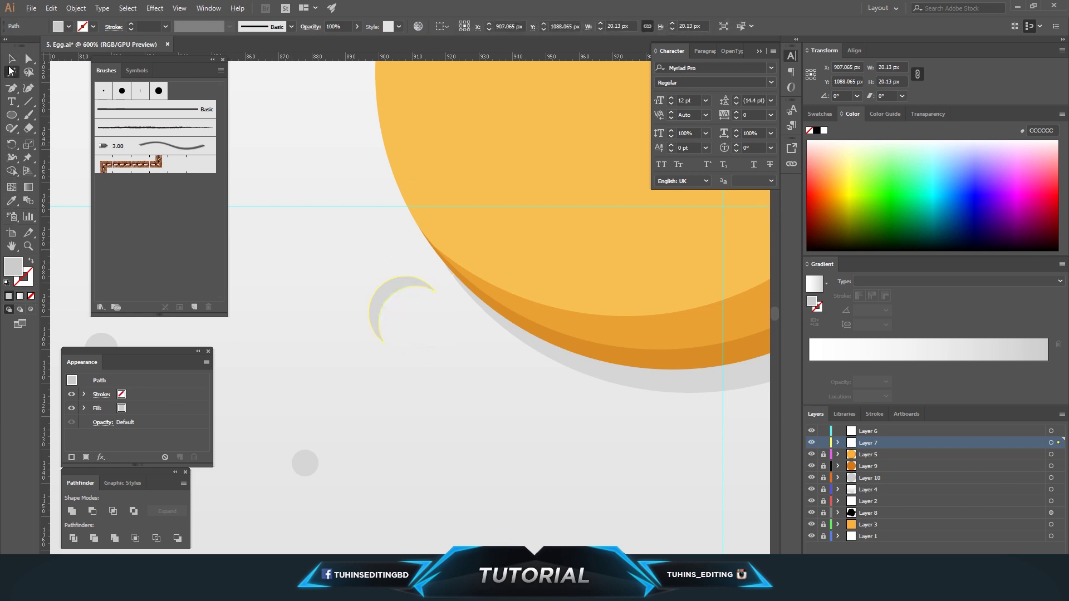
pyautogui.moveTo(378, 302)
pyautogui.mouseDown()
pyautogui.moveTo(485, 489)
pyautogui.moveTo(417, 396)
pyautogui.mouseUp()
pyautogui.hotkey('ctrl', '-')
pyautogui.hotkey('ctrl', '-')
pyautogui.hotkey('ctrl', '-')
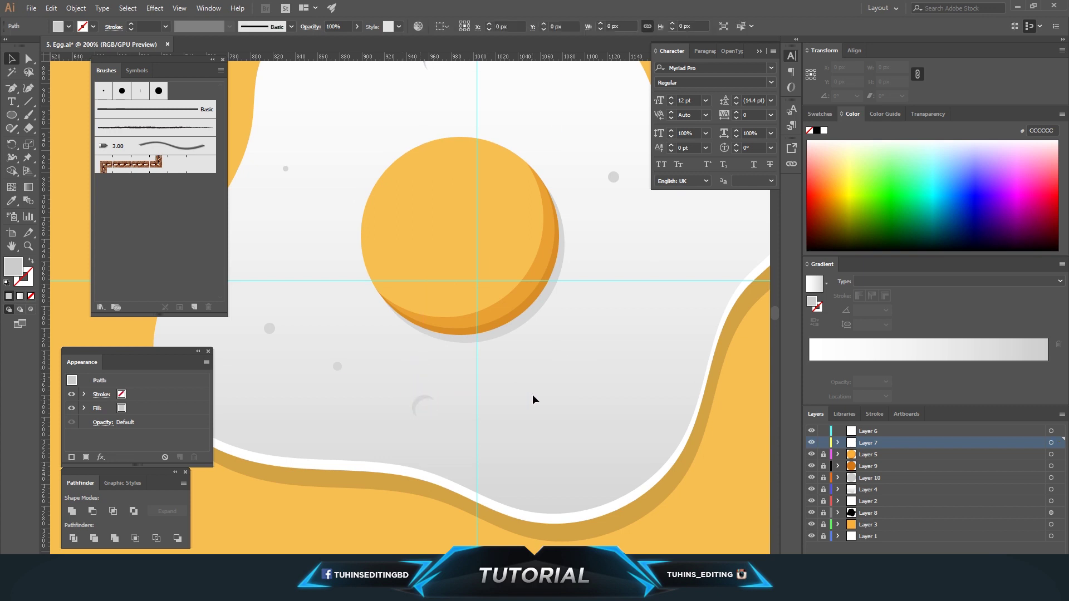
pyautogui.hotkey('ctrl', '-')
# Fill the small crescent with darker grey #A5A5A5.
pyautogui.click(414, 382)
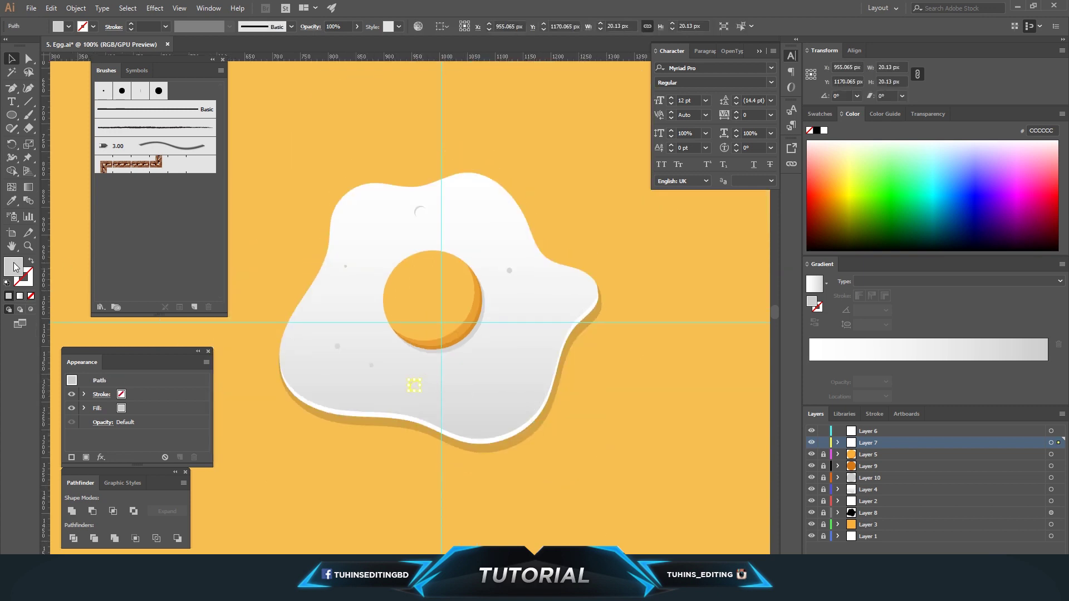
pyautogui.doubleClick(14, 266)
pyautogui.click(494, 339)
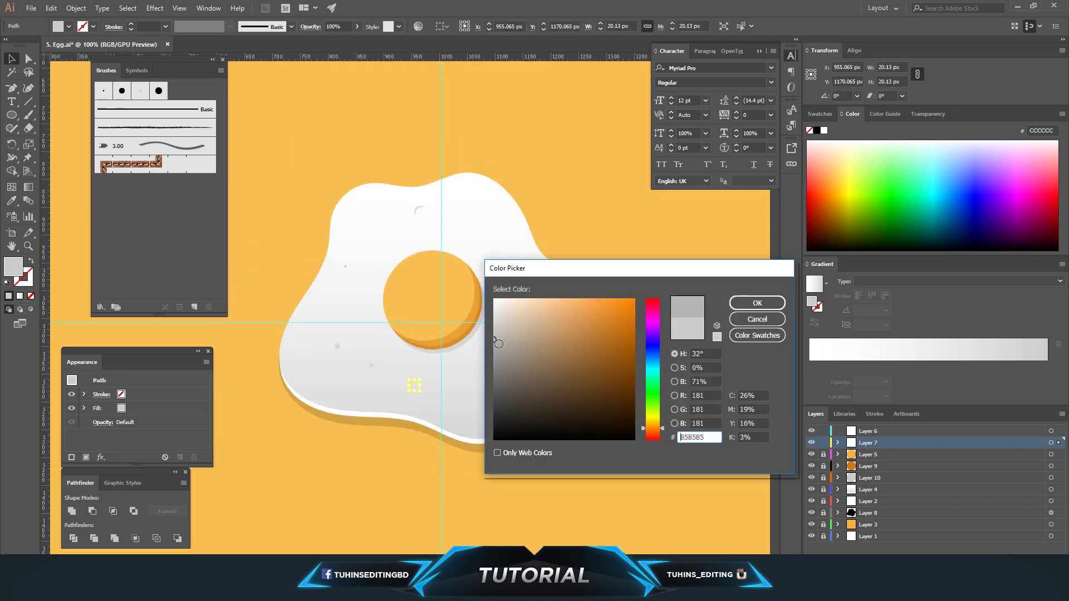
pyautogui.write('A5A5A5')
pyautogui.press('Return')
pyautogui.click(503, 365)
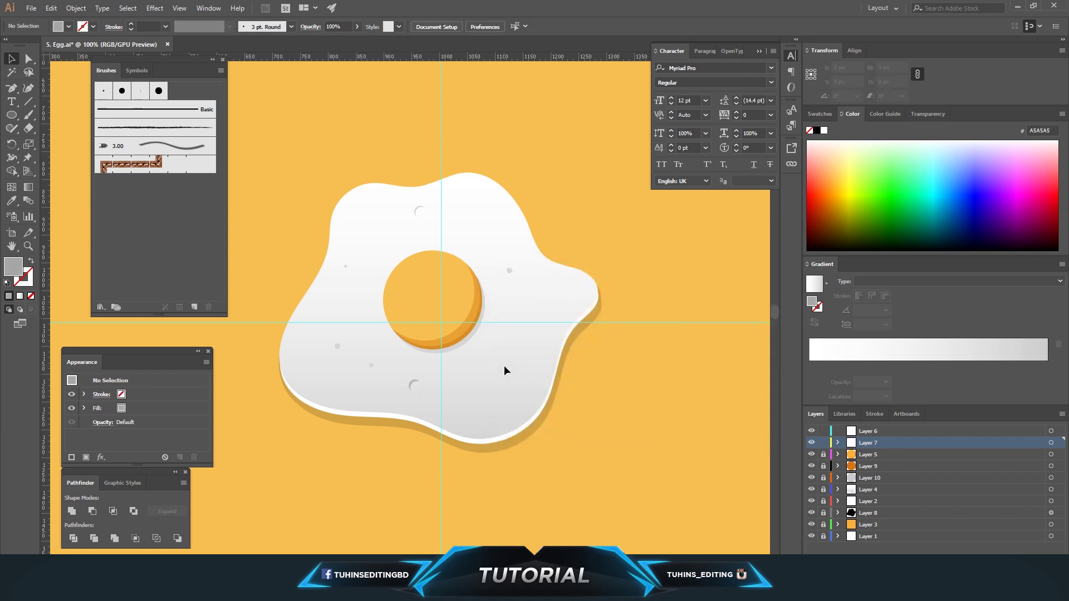
# Copy and paste the crescent, placing copies on the lower egg white.
pyautogui.click(415, 384)
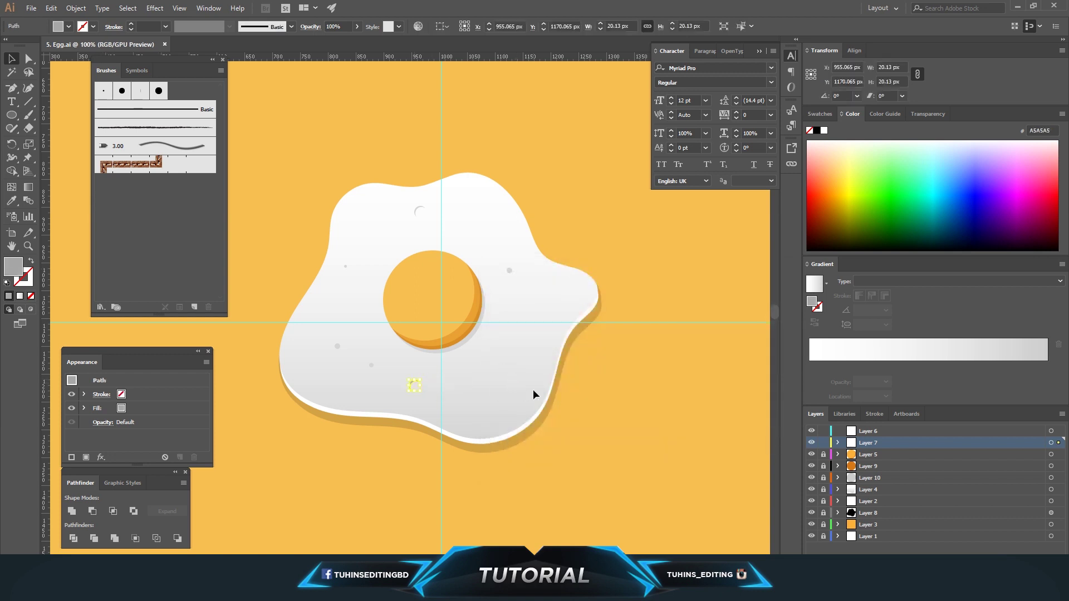
pyautogui.hotkey('ctrl', 'c')
pyautogui.hotkey('ctrl', 'v')
pyautogui.moveTo(404, 314)
pyautogui.mouseDown()
pyautogui.moveTo(511, 420)
pyautogui.moveTo(490, 415)
pyautogui.mouseUp()
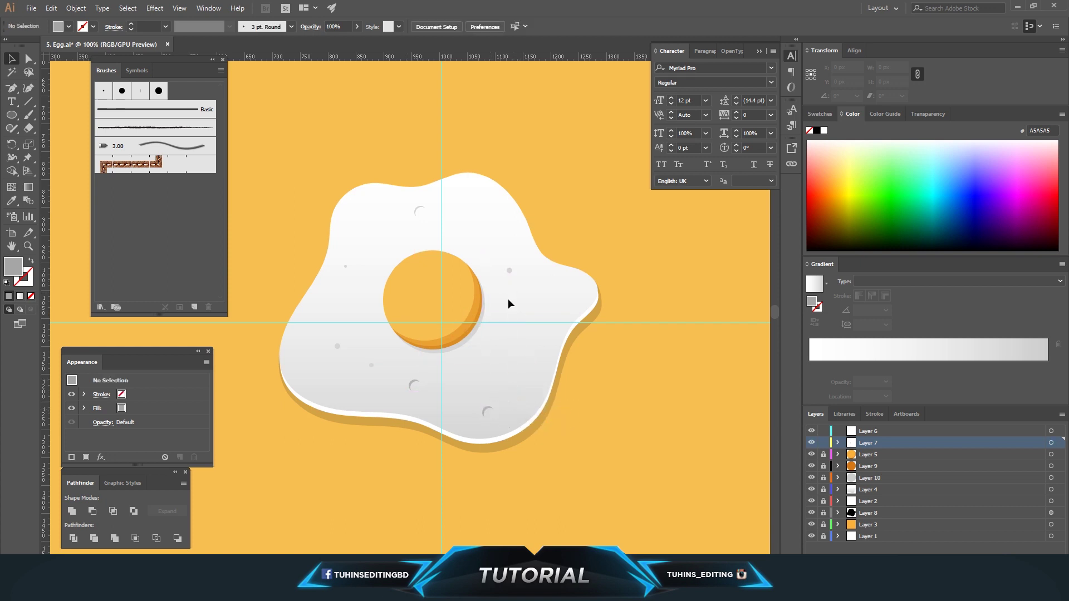
pyautogui.hotkey('ctrl', '=')
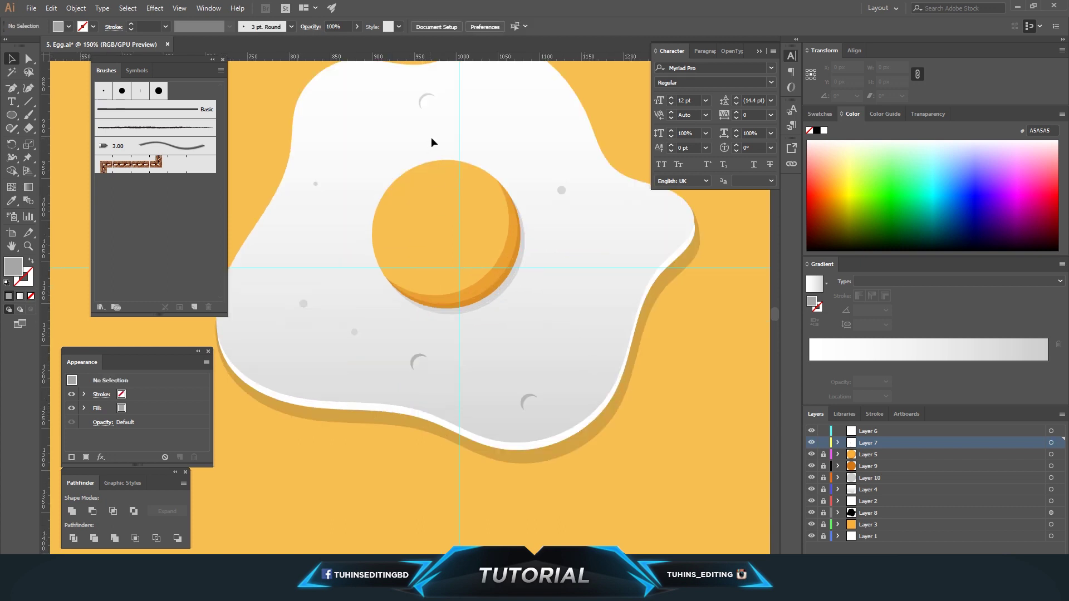
pyautogui.scroll(-2, 568, 392)
pyautogui.hotkey('ctrl', '=')
pyautogui.hotkey('ctrl', '=')
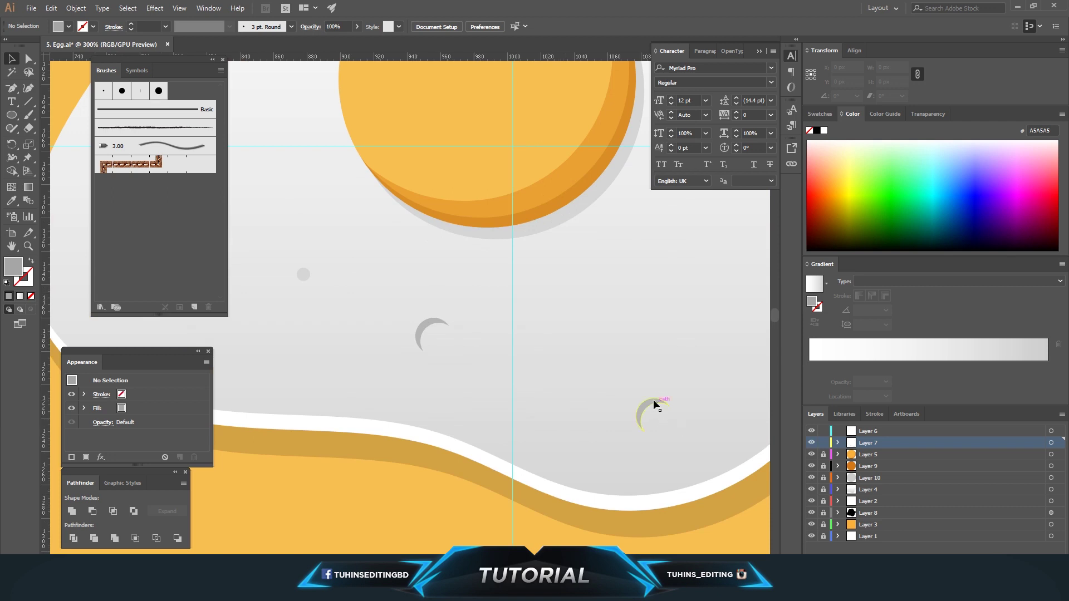
pyautogui.moveTo(658, 411); pyautogui.dragTo(411, 307)
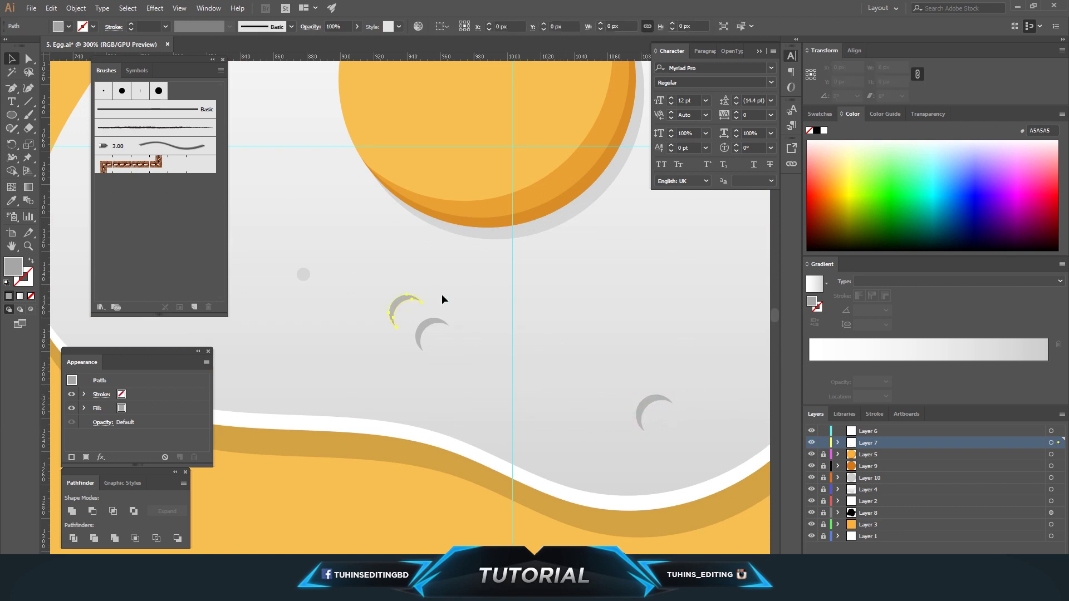
pyautogui.moveTo(571, 352)
pyautogui.mouseDown()
pyautogui.moveTo(657, 370)
pyautogui.moveTo(640, 365)
pyautogui.mouseUp()
pyautogui.hotkey('ctrl', '-')
pyautogui.hotkey('ctrl', '-')
pyautogui.hotkey('ctrl', '-')
pyautogui.hotkey('ctrl', '-')
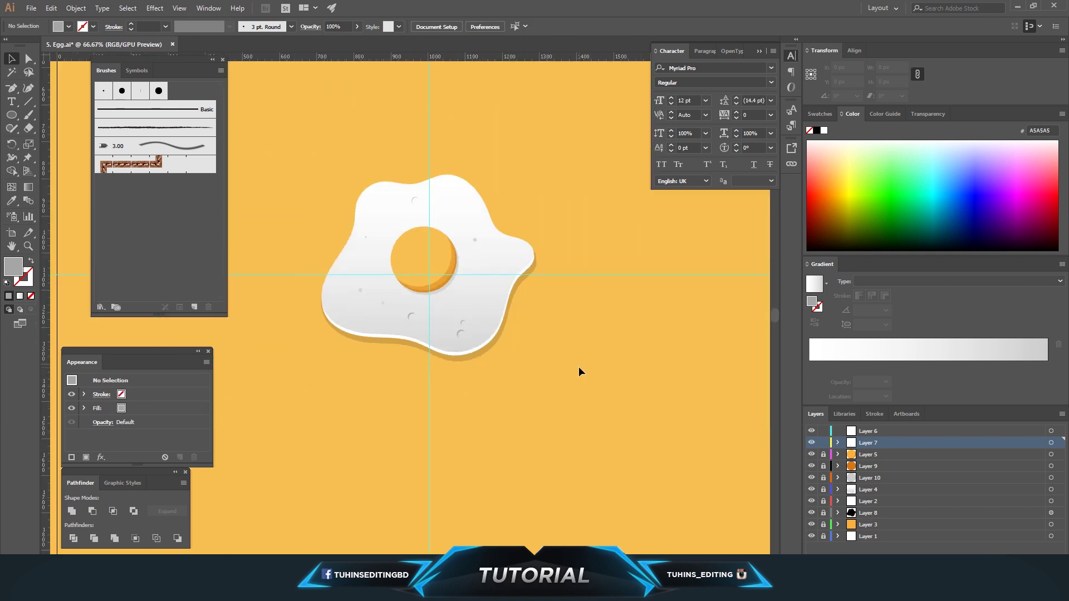
pyautogui.hotkey('ctrl', '+')
pyautogui.hotkey('ctrl', '+')
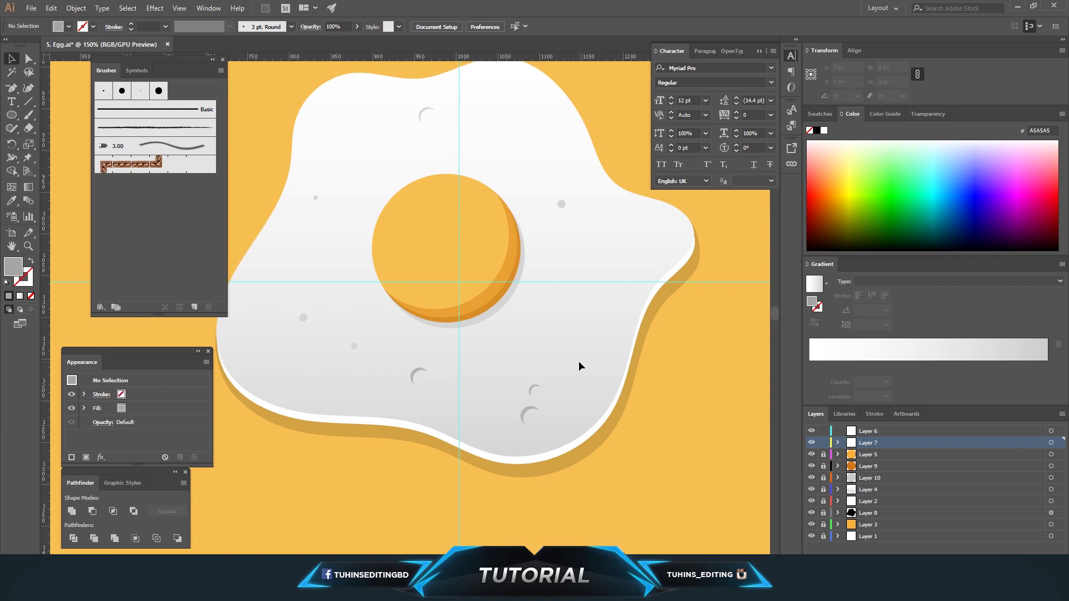
# Move a crescent to the right egg white and position a grey dot beside it.
pyautogui.scroll(2, 579, 366)
pyautogui.moveTo(408, 313); pyautogui.dragTo(611, 322)
pyautogui.click(589, 313)
pyautogui.click(612, 321)
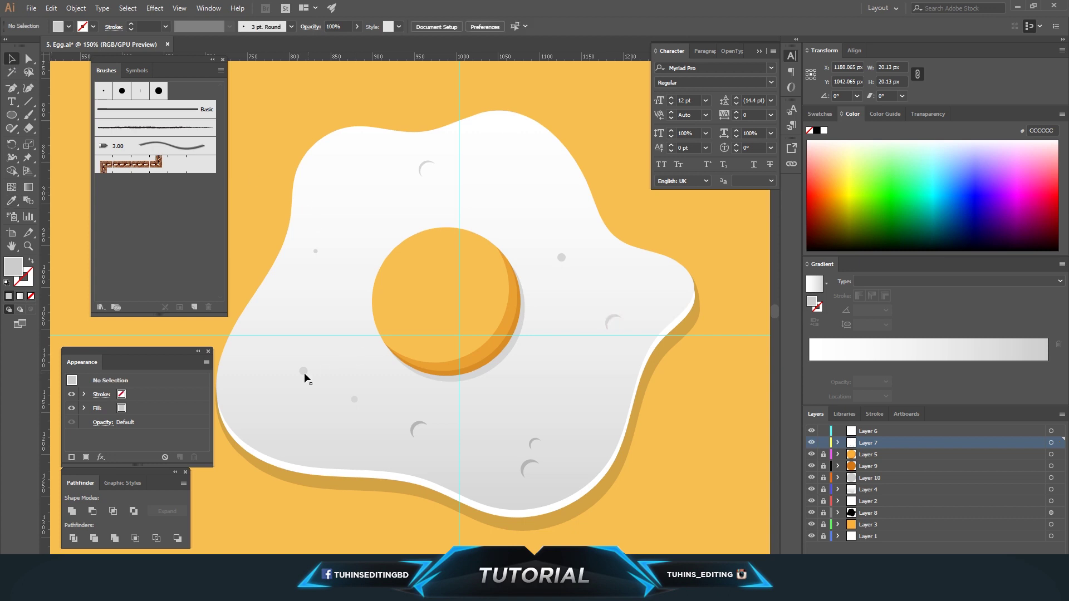
pyautogui.moveTo(304, 371)
pyautogui.mouseDown()
pyautogui.moveTo(405, 310)
pyautogui.moveTo(609, 327)
pyautogui.moveTo(589, 339)
pyautogui.moveTo(593, 351)
pyautogui.mouseUp()
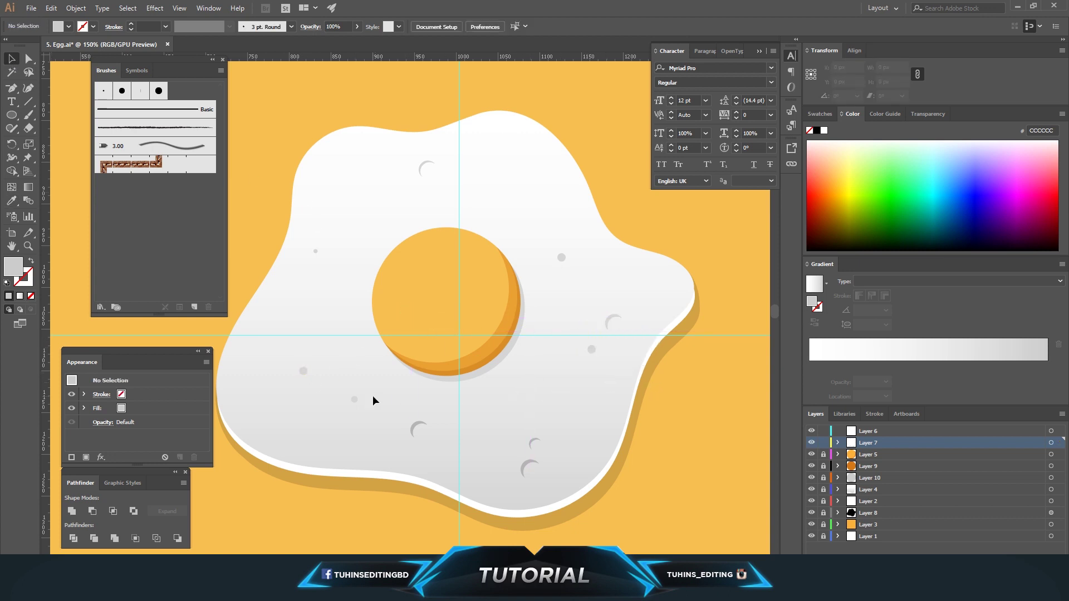
pyautogui.hotkey('ctrl', 'z')
pyautogui.moveTo(404, 311)
pyautogui.mouseDown()
pyautogui.moveTo(608, 359)
pyautogui.moveTo(610, 369)
pyautogui.mouseUp()
pyautogui.click(593, 406)
pyautogui.moveTo(611, 374); pyautogui.dragTo(612, 367)
pyautogui.click(357, 353)
pyautogui.hotkey('ctrl', '-')
pyautogui.hotkey('ctrl', '-')
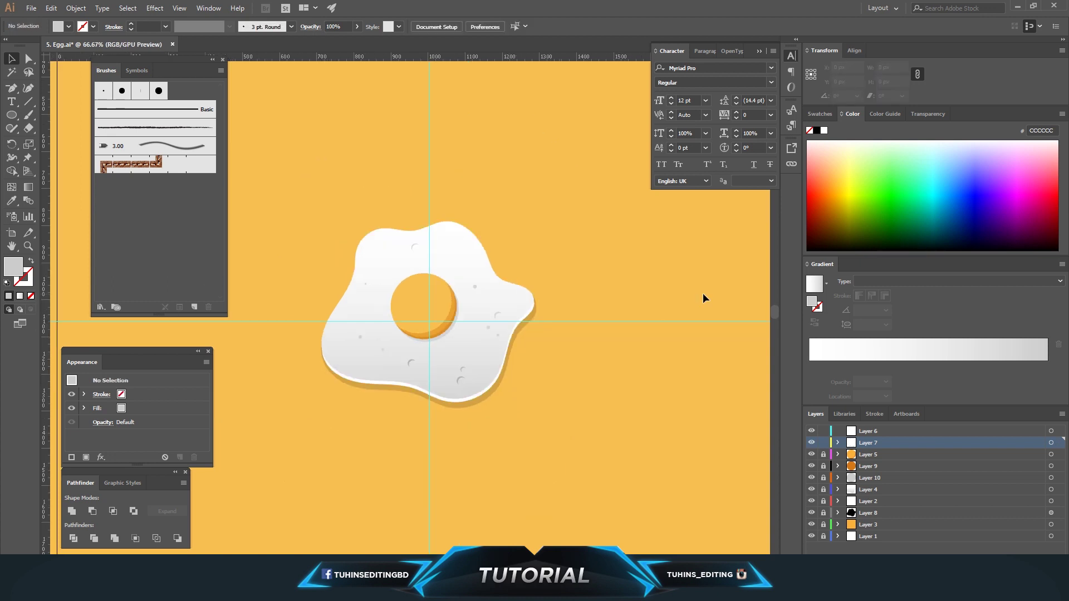
pyautogui.hotkey('ctrl', '+')
pyautogui.hotkey('ctrl', '+')
pyautogui.hotkey('ctrl', '+')
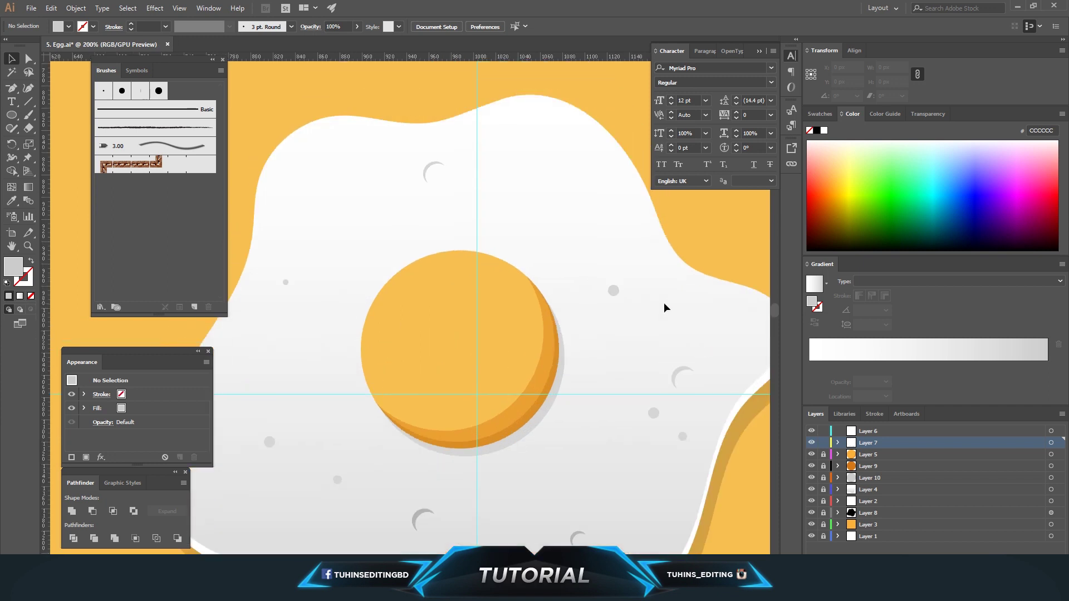
# Copy a small grey dot and place it on the upper egg white.
pyautogui.click(286, 322)
pyautogui.hotkey('ctrl', 'c')
pyautogui.hotkey('ctrl', 'v')
pyautogui.click(383, 256)
pyautogui.moveTo(405, 310); pyautogui.dragTo(399, 202)
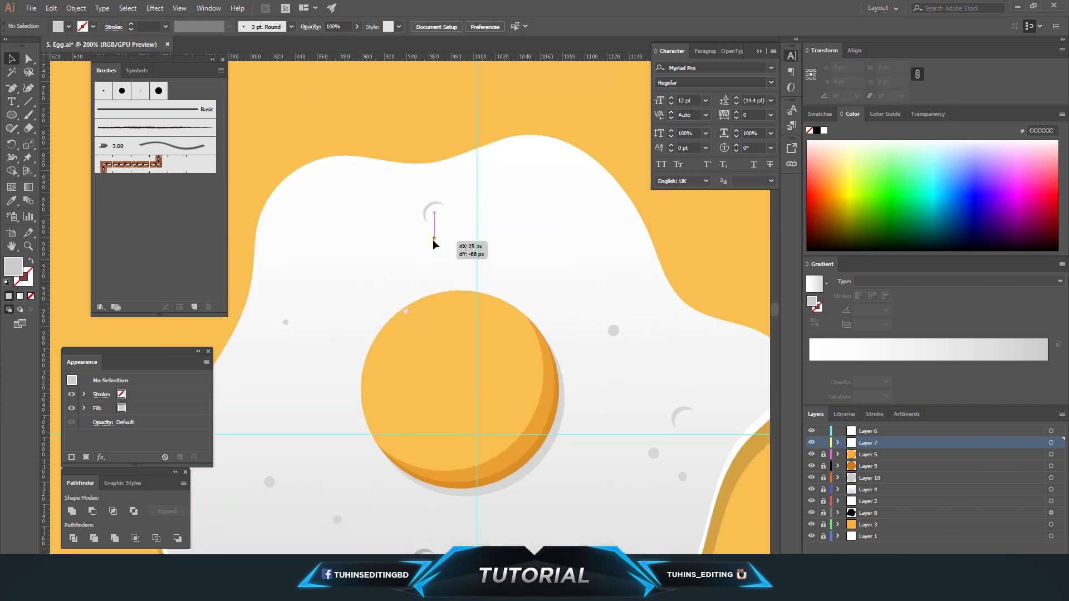
pyautogui.scroll(-2, 577, 269)
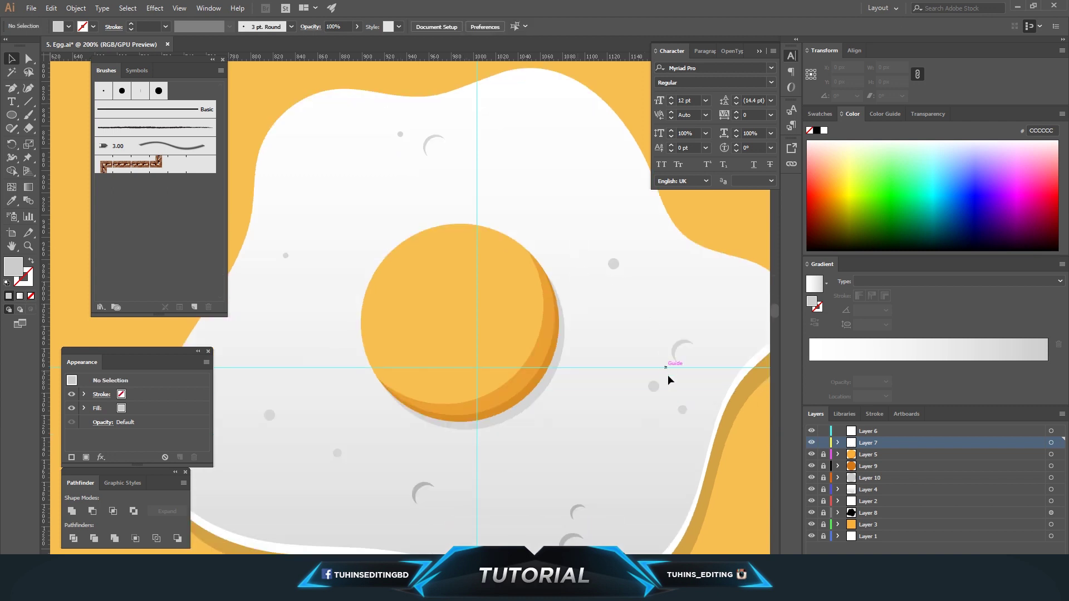
# Paste another grey dot copy onto the upper-right egg white.
pyautogui.click(336, 452)
pyautogui.hotkey('ctrl', 'c')
pyautogui.hotkey('ctrl', 'v')
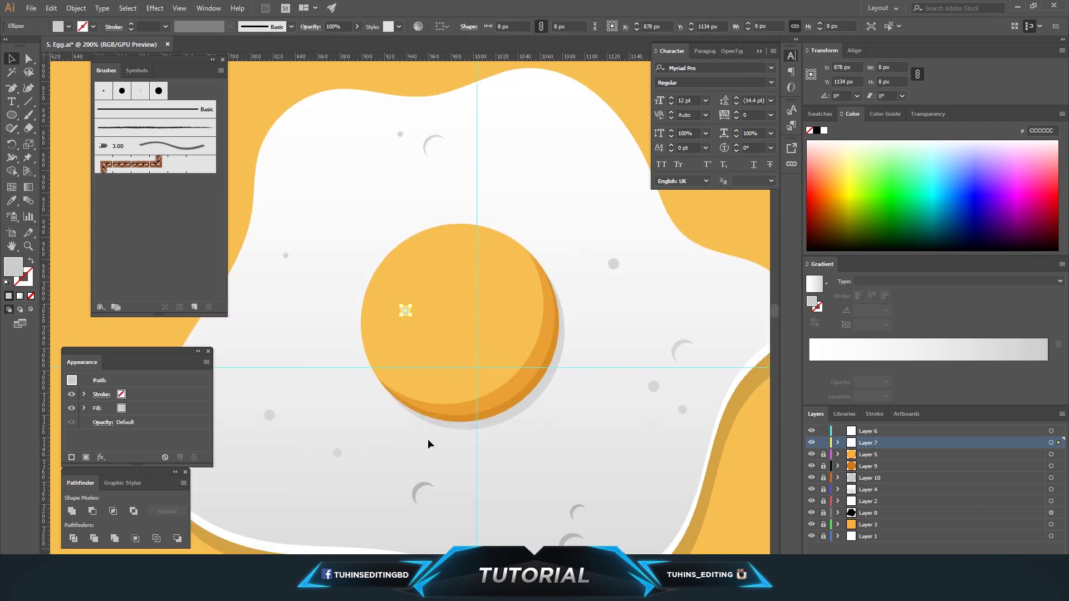
pyautogui.click(409, 318)
pyautogui.moveTo(409, 318); pyautogui.dragTo(557, 145)
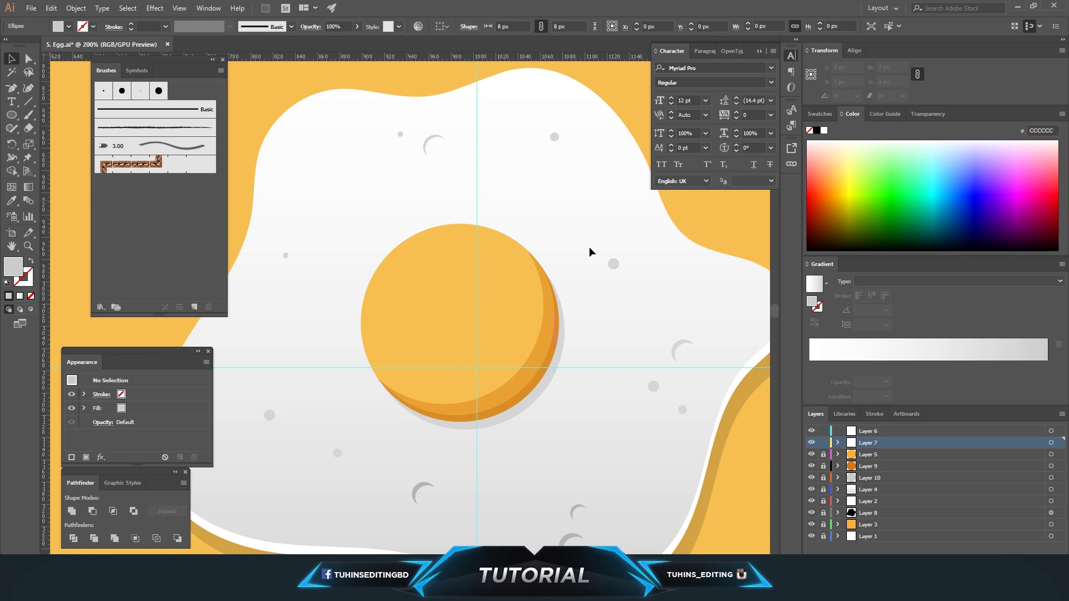
pyautogui.hotkey('ctrl', '-')
pyautogui.hotkey('ctrl', '-')
pyautogui.hotkey('ctrl', '-')
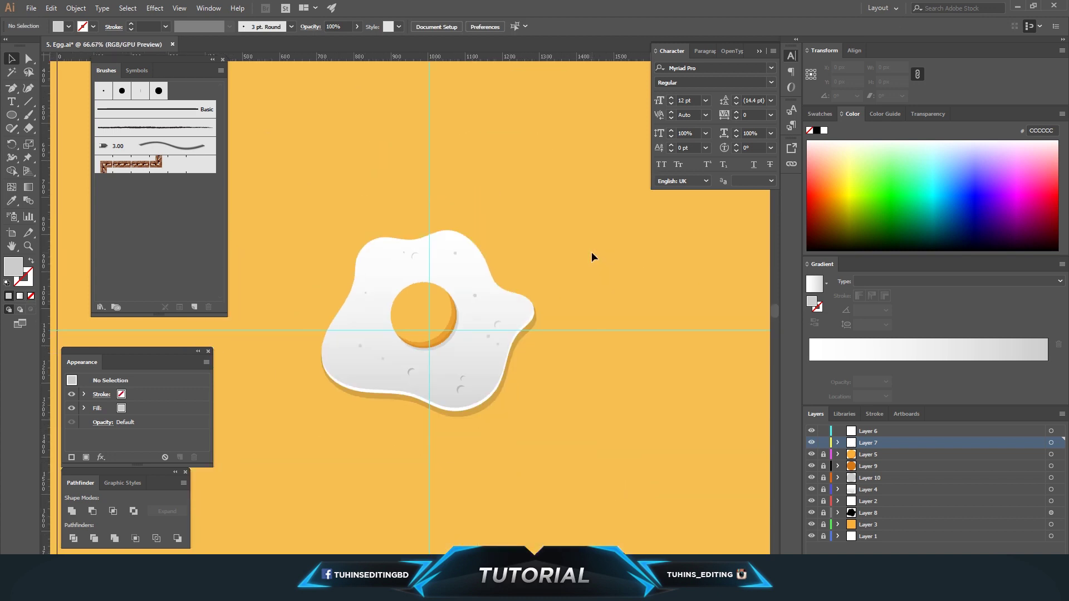
pyautogui.hotkey('ctrl', '-')
pyautogui.hotkey('ctrl', '-')
pyautogui.hotkey('ctrl', '+')
pyautogui.hotkey('ctrl', '+')
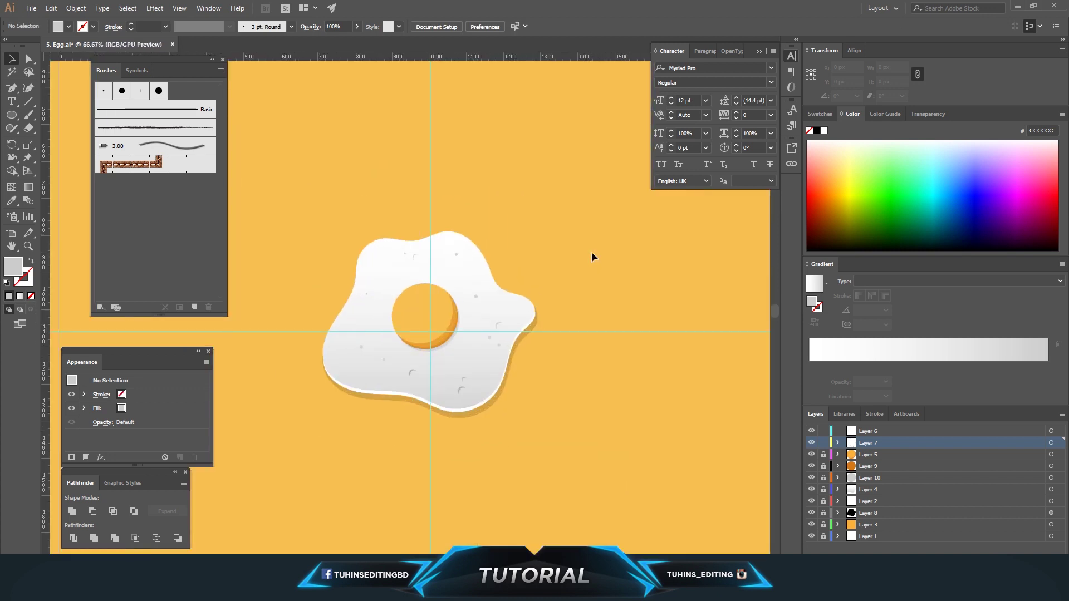
pyautogui.scroll(-1, 591, 252)
pyautogui.scroll(-1, 601, 259)
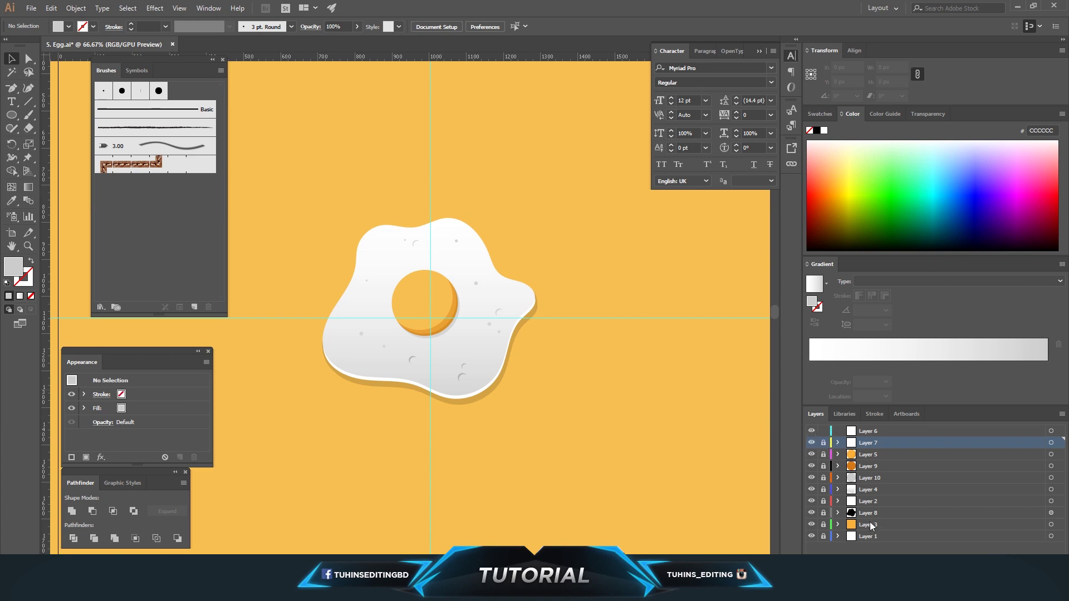
# Scale the whole egg to its final size and shift it up on the artboard.
pyautogui.hotkey('ctrl', '-')
pyautogui.hotkey('ctrl', '-')
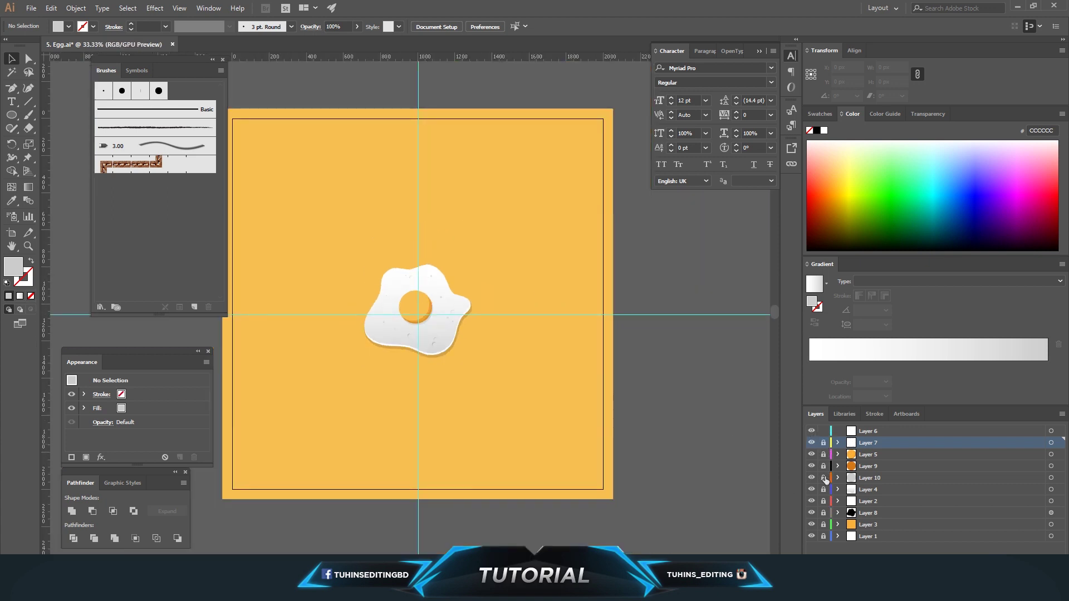
pyautogui.moveTo(347, 245); pyautogui.dragTo(506, 392)
pyautogui.click(527, 403)
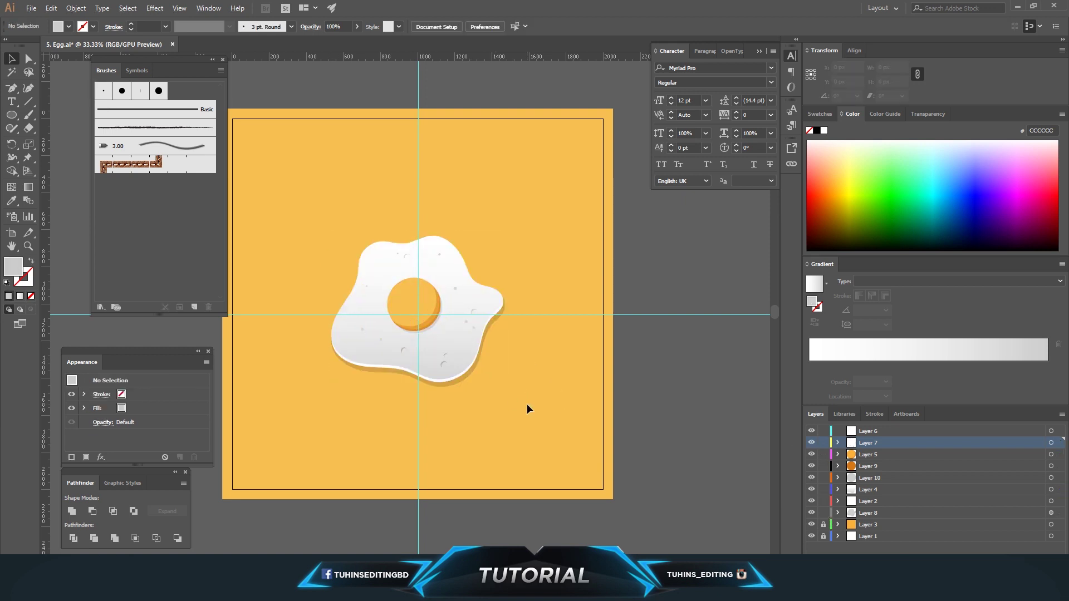
pyautogui.hotkey('ctrl', 'a')
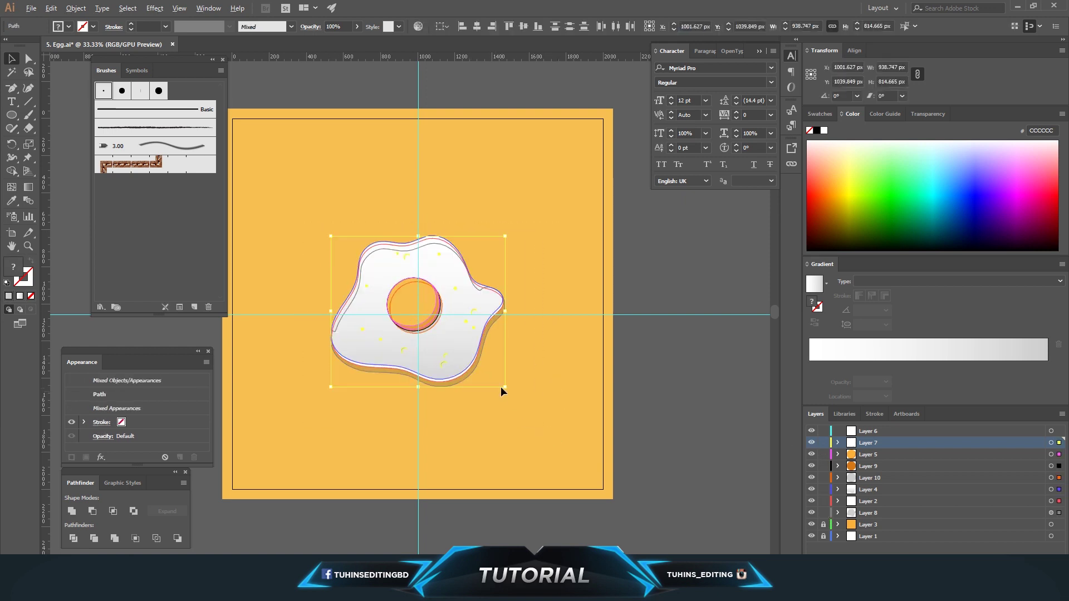
pyautogui.moveTo(501, 389); pyautogui.dragTo(485, 368)
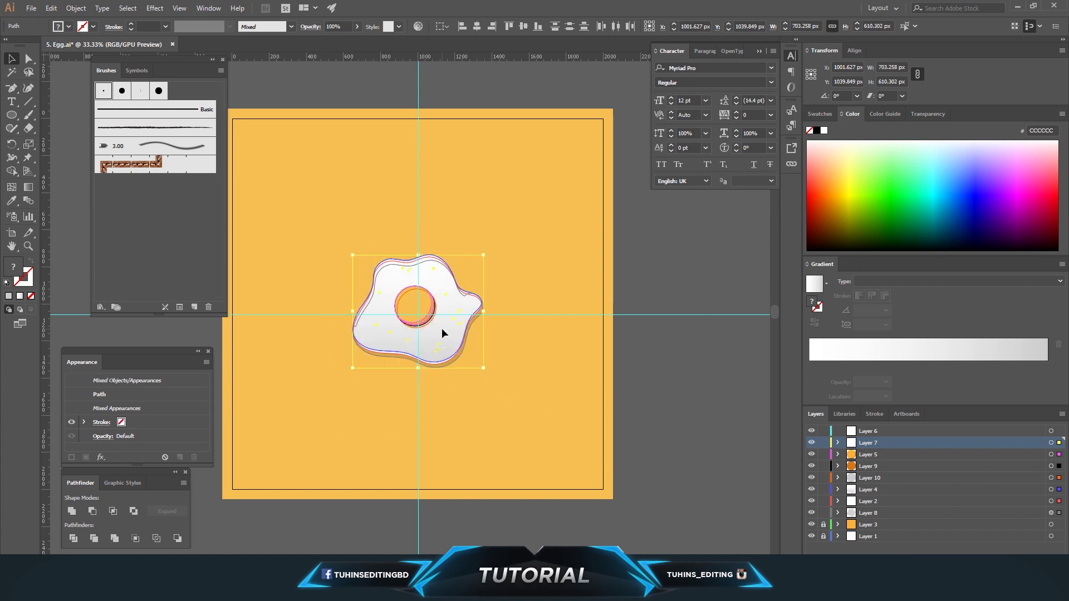
pyautogui.moveTo(442, 329); pyautogui.dragTo(440, 319)
pyautogui.click(503, 341)
pyautogui.hotkey('ctrl', 'a')
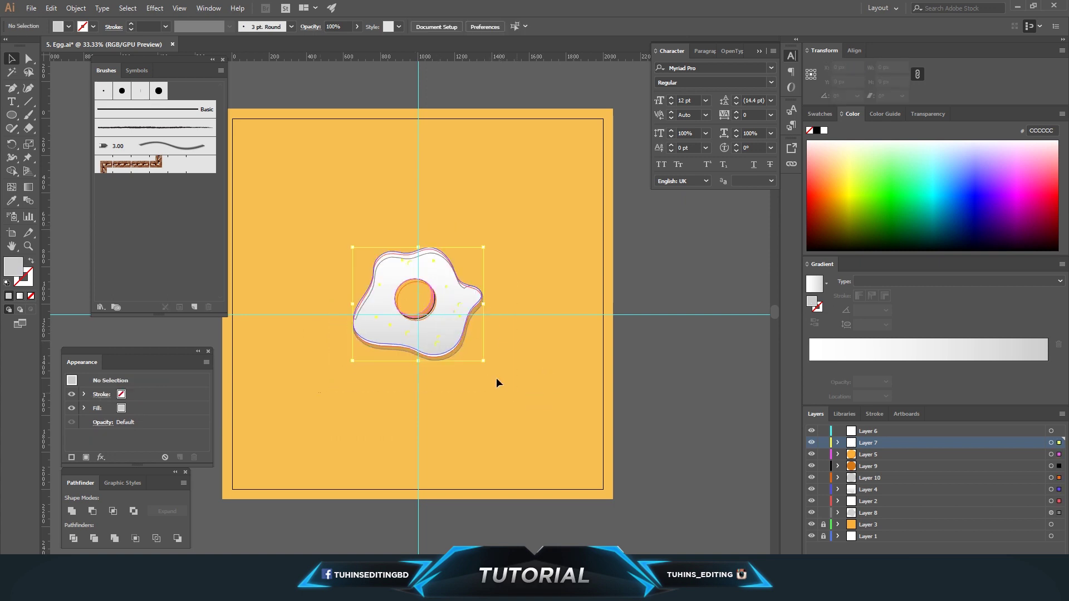
pyautogui.moveTo(446, 333); pyautogui.dragTo(446, 318)
pyautogui.click(509, 355)
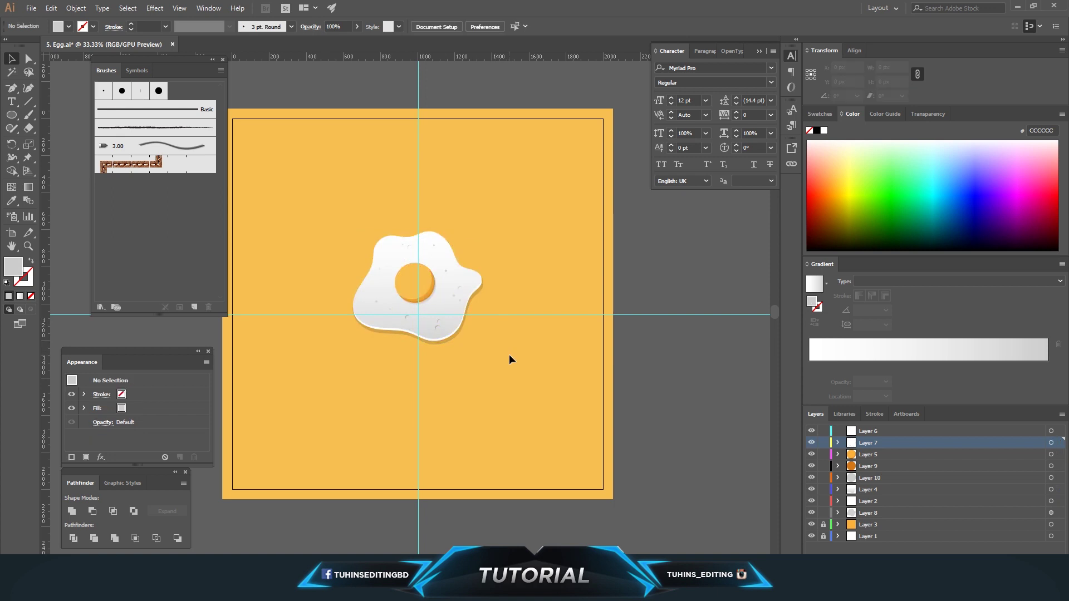
pyautogui.hotkey('ctrl', '+')
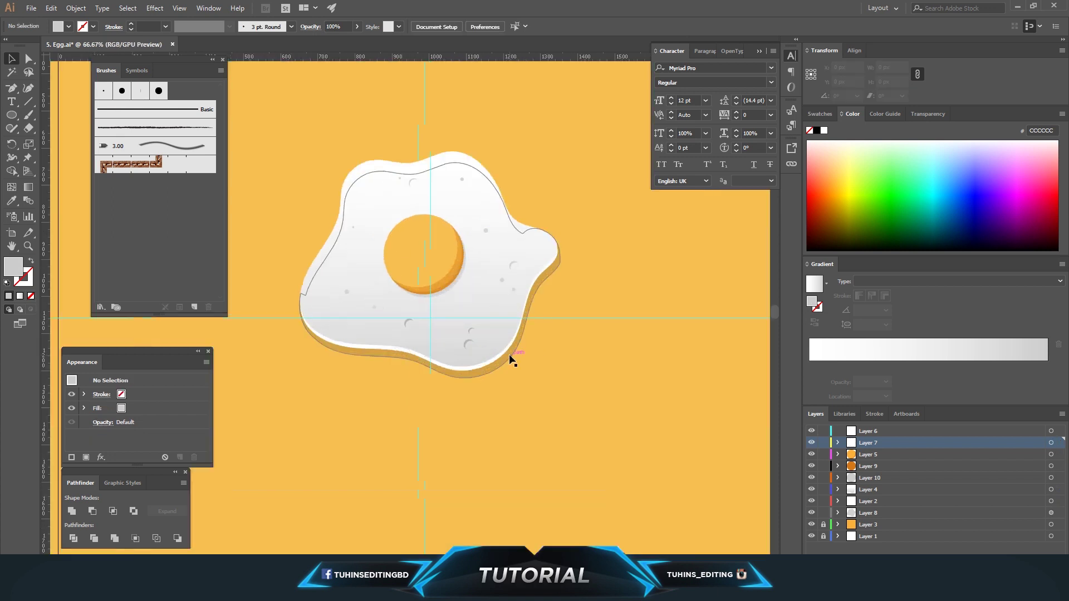
# Save 5. Egg.ai and lock every layer except Layer 6.
pyautogui.hotkey('ctrl', 's')
pyautogui.moveTo(823, 443); pyautogui.dragTo(823, 513)
pyautogui.click(11, 102)
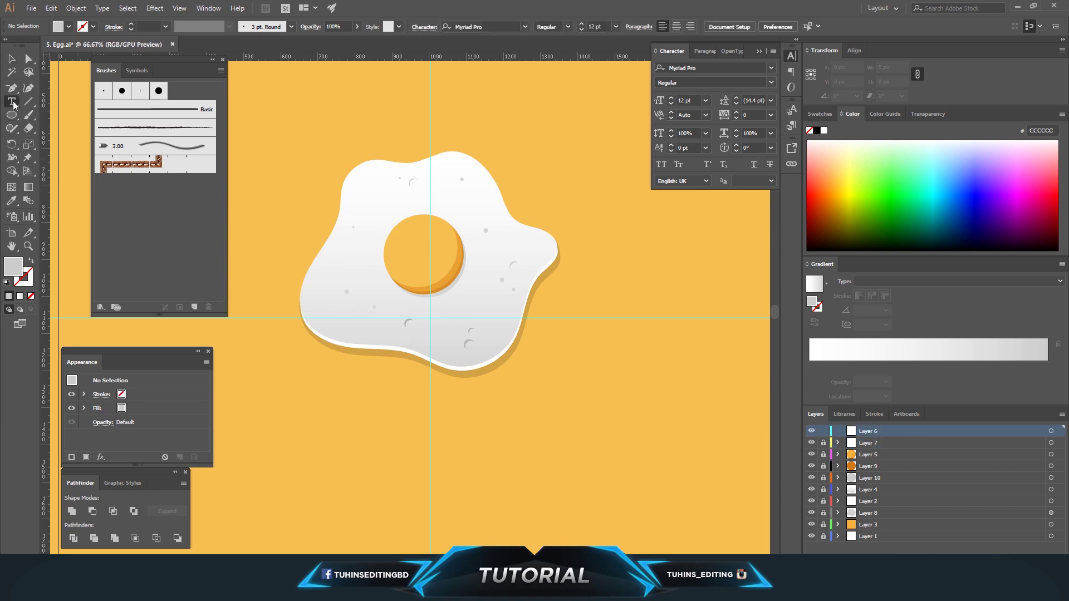
# Type the title 'EGGVECTOR' below the egg and select it as an object.
pyautogui.click(374, 461)
pyautogui.write('EGGV')
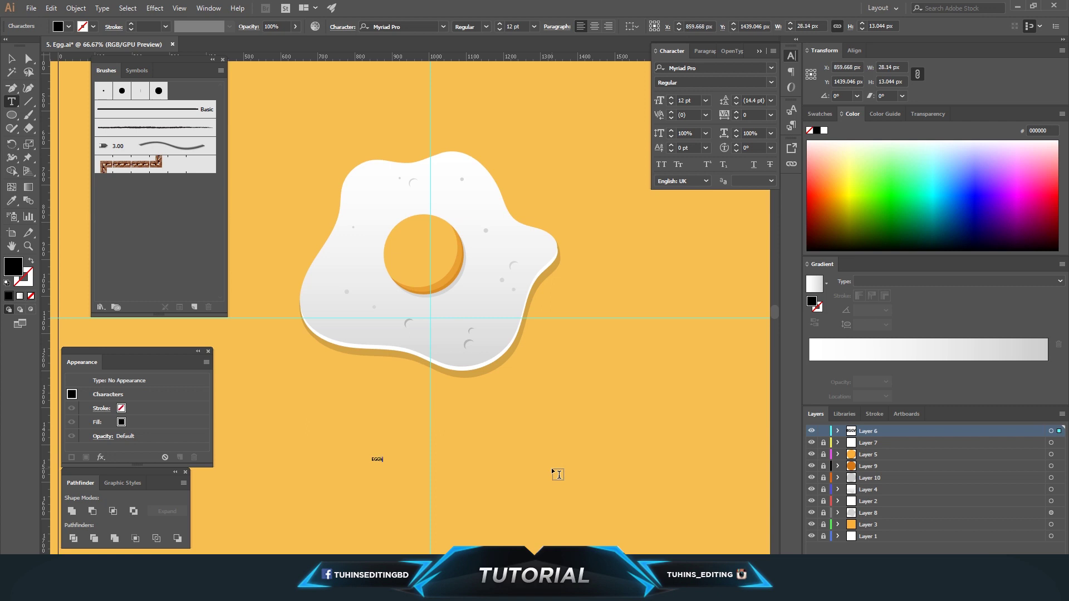
pyautogui.write('ECTOR')
pyautogui.hotkey('ctrl', 'a')
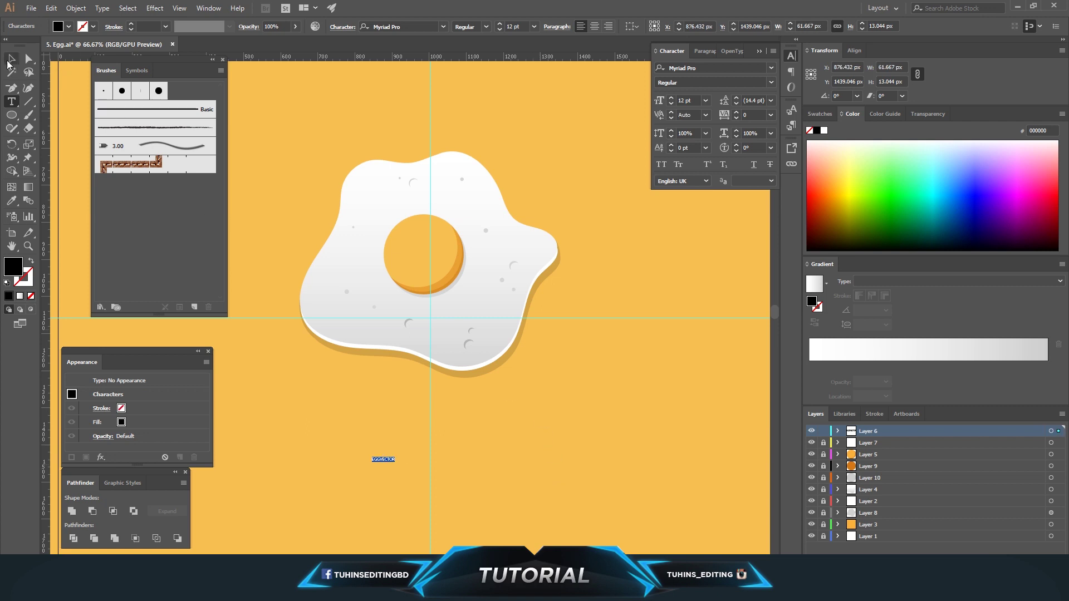
pyautogui.click(11, 61)
# Set the title in Oswald, scale it to about 99.61 pt, and place it beneath the egg.
pyautogui.click(394, 23)
pyautogui.write('MO')
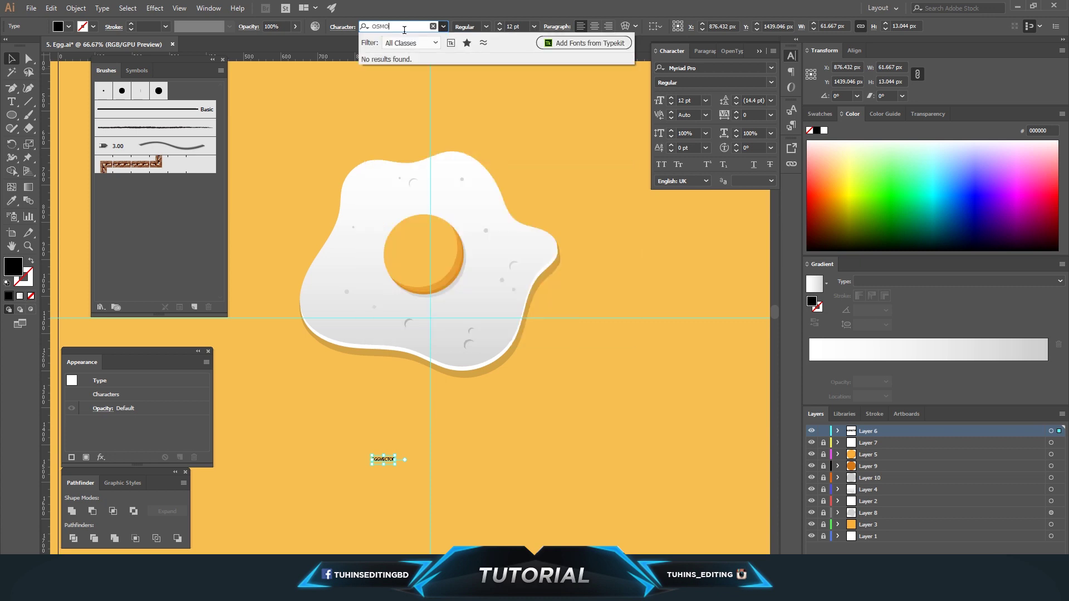
pyautogui.press('BackSpace')
pyautogui.write('O')
pyautogui.press('BackSpace')
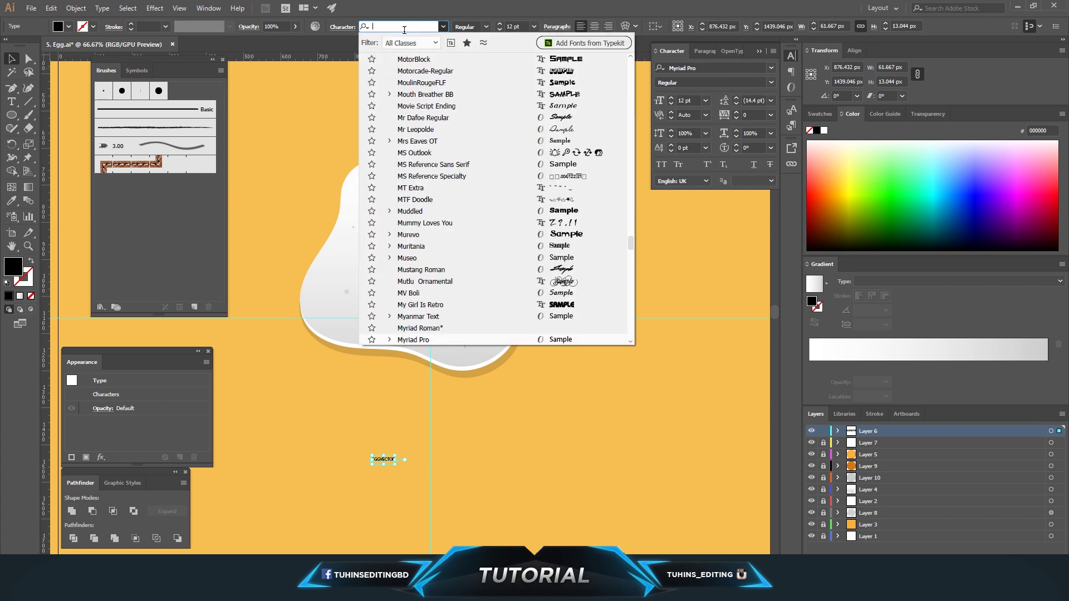
pyautogui.write('osw')
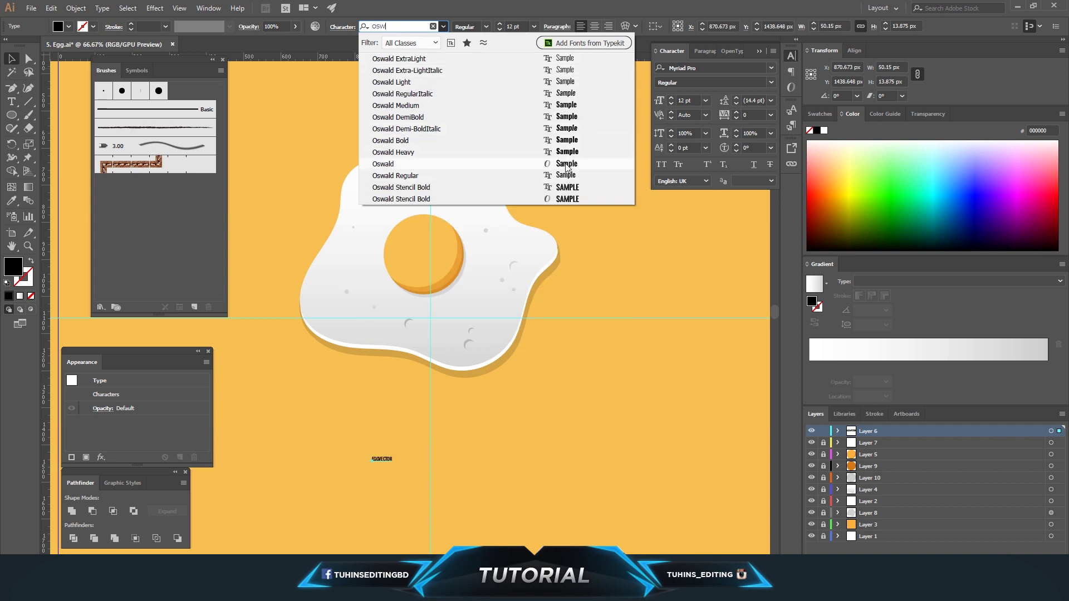
pyautogui.click(566, 165)
pyautogui.moveTo(393, 461); pyautogui.dragTo(560, 532)
pyautogui.moveTo(497, 502); pyautogui.dragTo(472, 443)
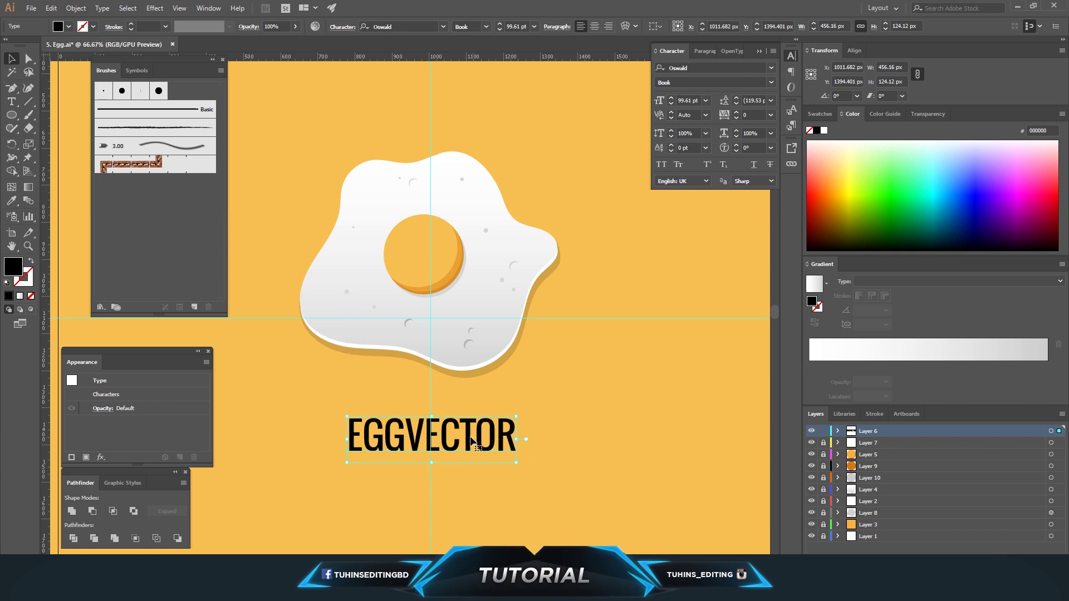
# Set the letters VECTOR to Oswald DemiBold.
pyautogui.doubleClick(473, 444)
pyautogui.moveTo(405, 437); pyautogui.dragTo(533, 437)
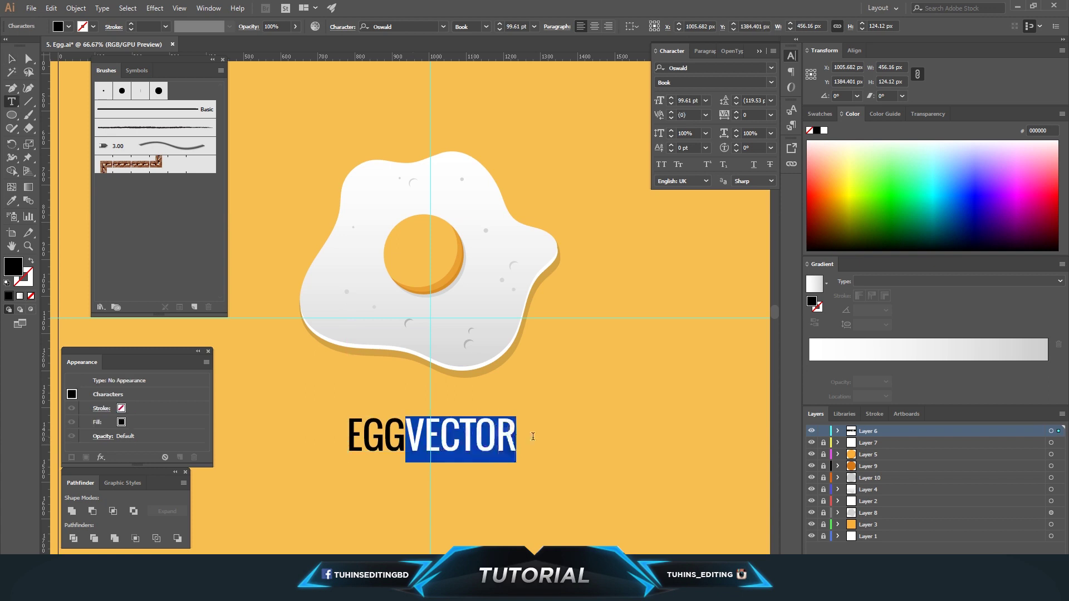
pyautogui.click(444, 27)
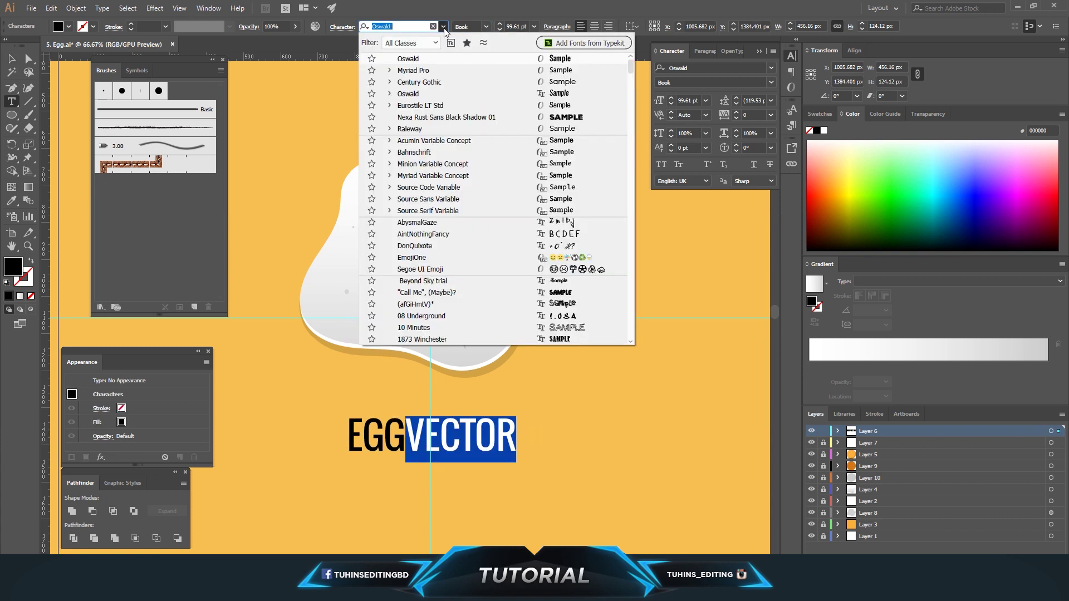
pyautogui.write('OSWA')
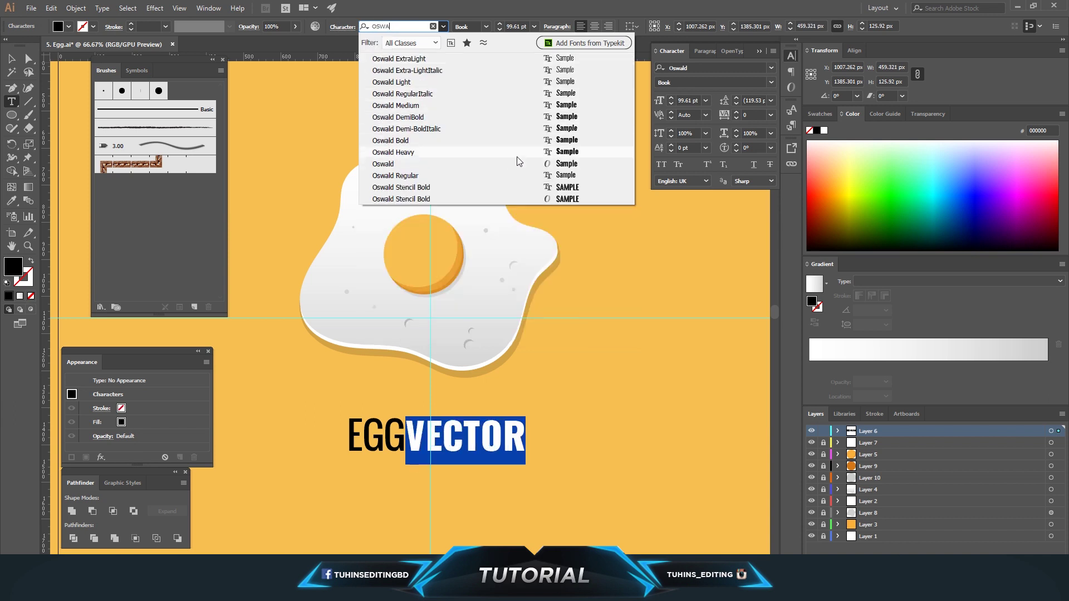
pyautogui.click(523, 117)
pyautogui.click(442, 429)
# Switch the whole EGGVECTOR title to Eurostile LT Std Bold.
pyautogui.moveTo(400, 430); pyautogui.dragTo(304, 435)
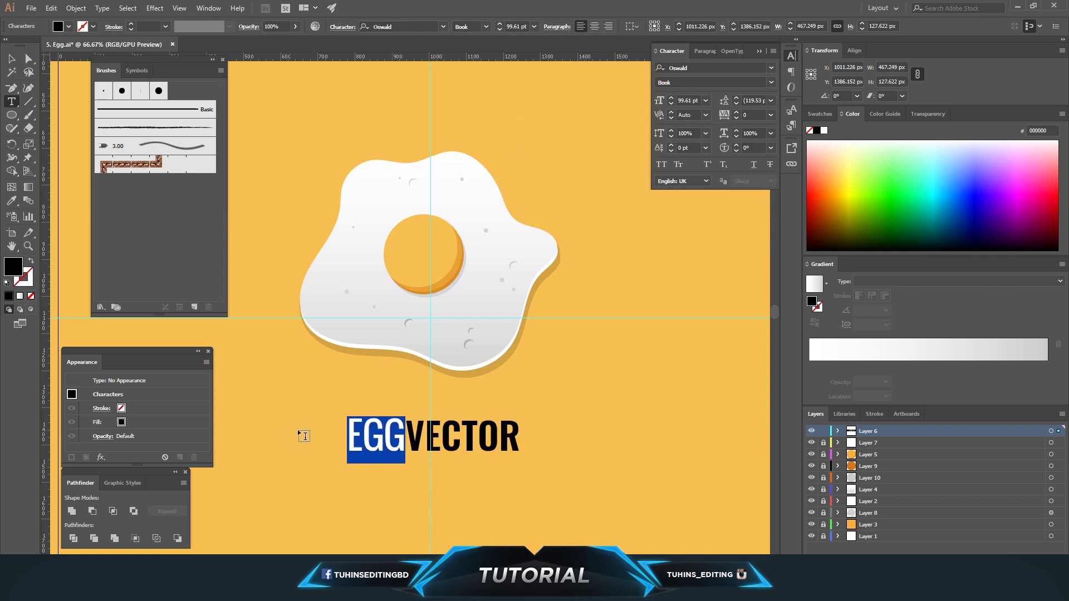
pyautogui.doubleClick(515, 432)
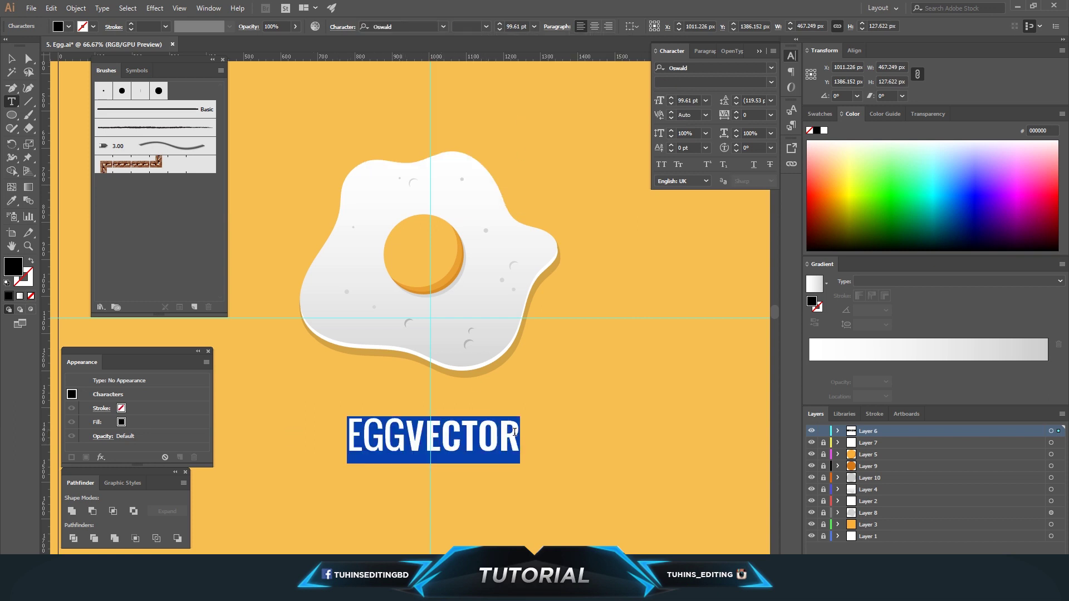
pyautogui.click(402, 26)
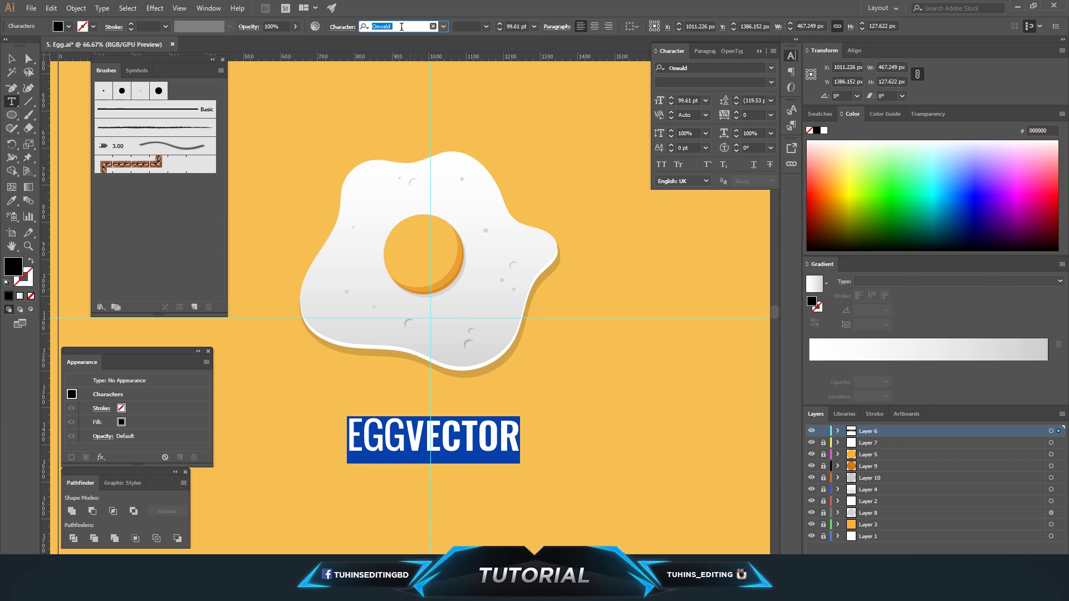
pyautogui.write('EURO')
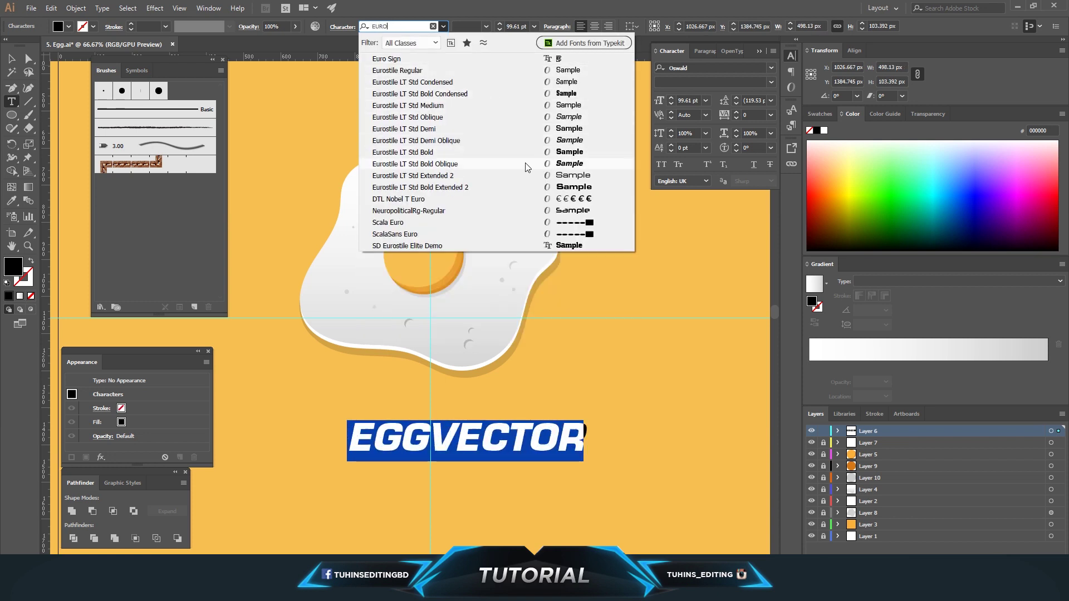
pyautogui.click(501, 152)
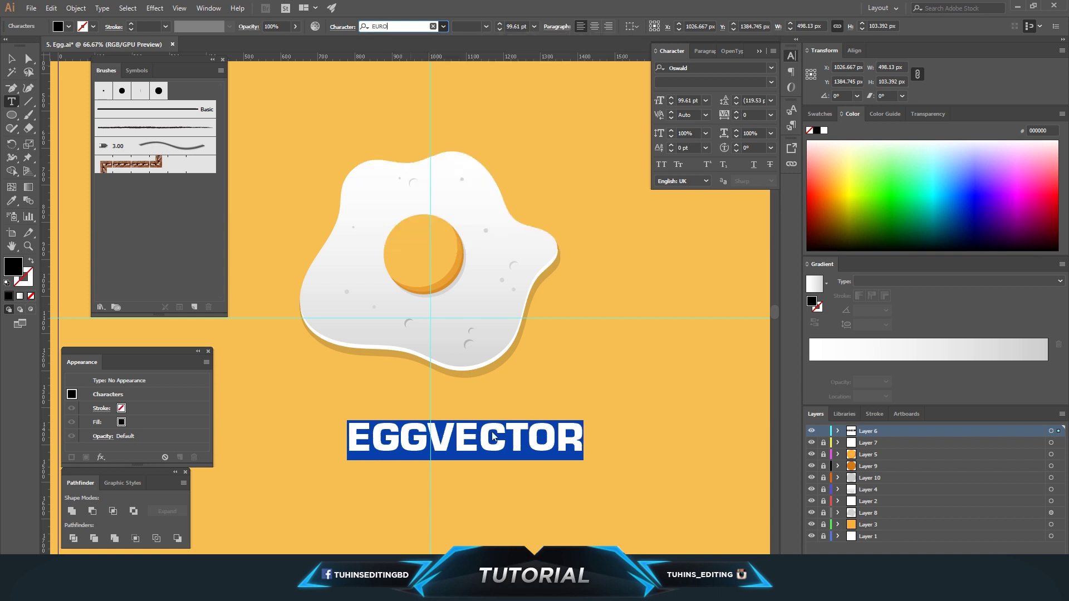
pyautogui.click(436, 436)
# Change VECTOR to the Medium weight of Eurostile LT Std.
pyautogui.moveTo(436, 436); pyautogui.dragTo(583, 440)
pyautogui.click(486, 26)
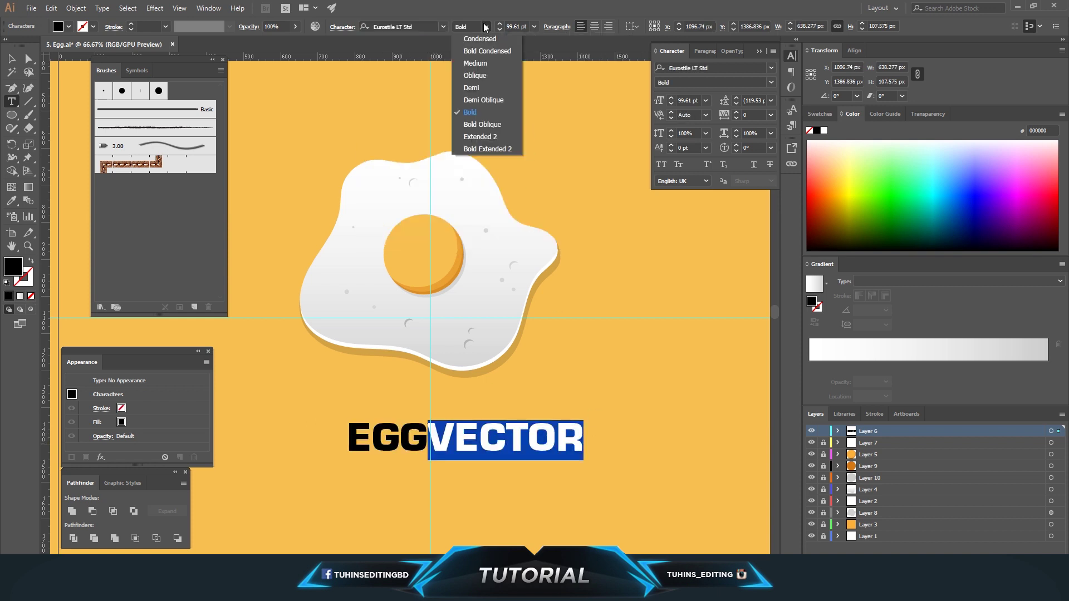
pyautogui.click(487, 63)
pyautogui.click(474, 438)
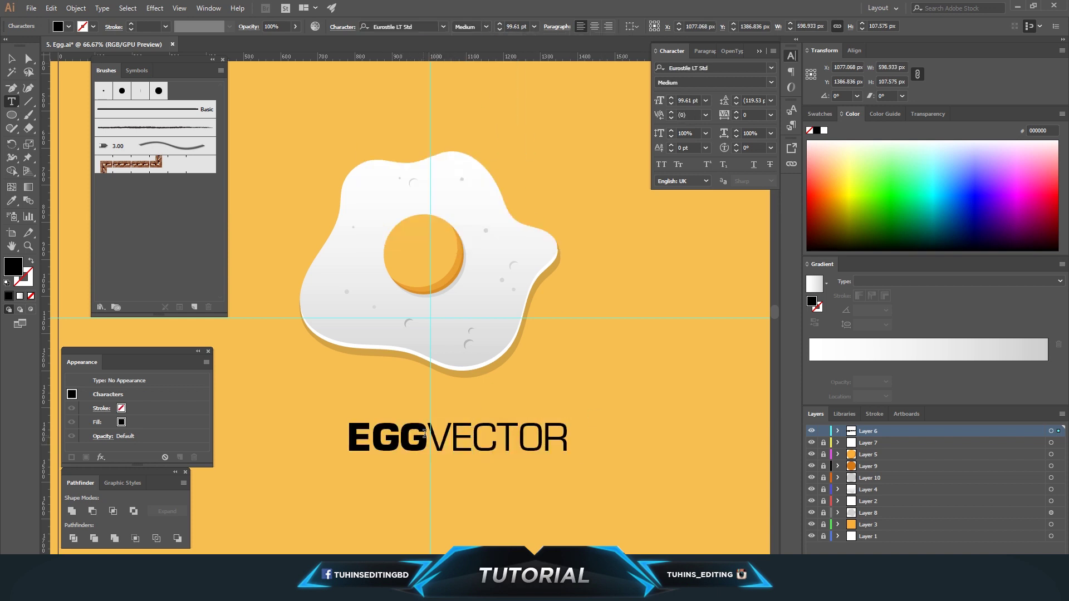
# Colour EGG and VECTOR dark grey #333333 and nudge the title slightly up.
pyautogui.moveTo(424, 433); pyautogui.dragTo(347, 440)
pyautogui.click(69, 26)
pyautogui.click(32, 82)
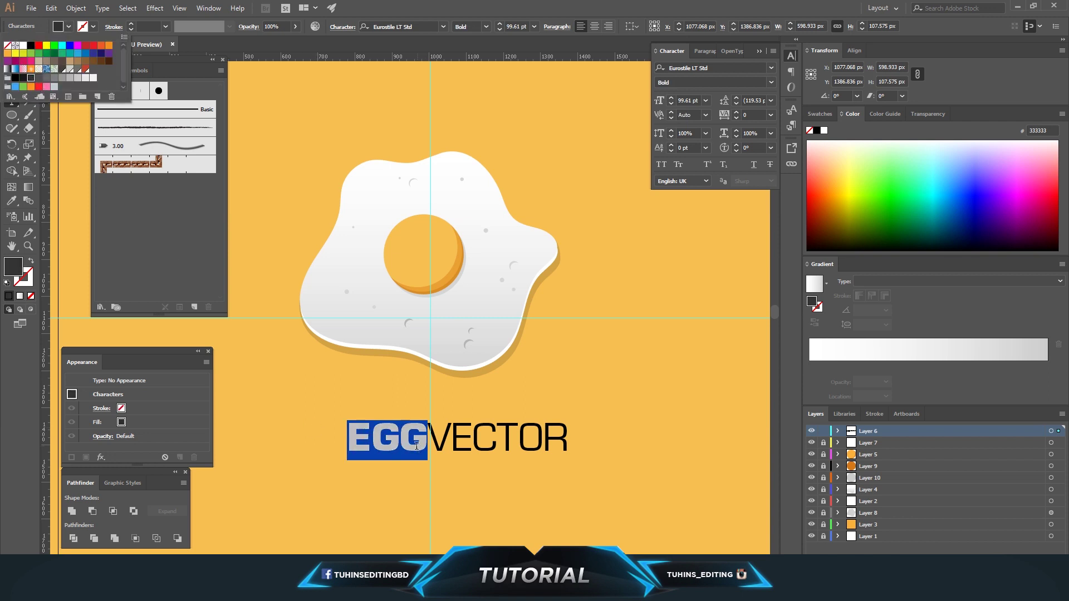
pyautogui.moveTo(428, 439); pyautogui.dragTo(577, 440)
pyautogui.click(69, 26)
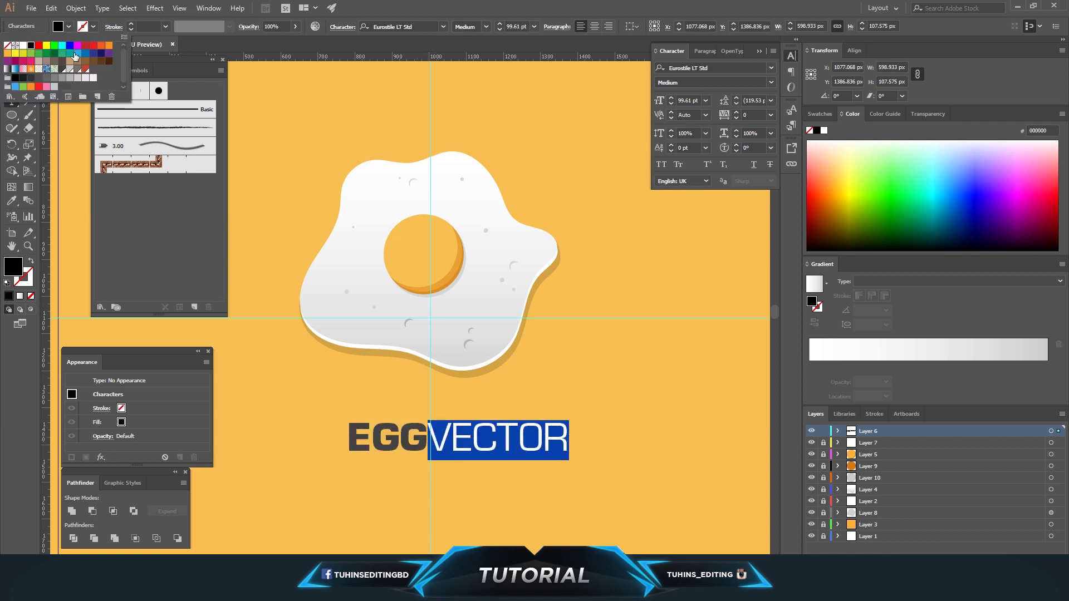
pyautogui.click(25, 81)
pyautogui.click(515, 439)
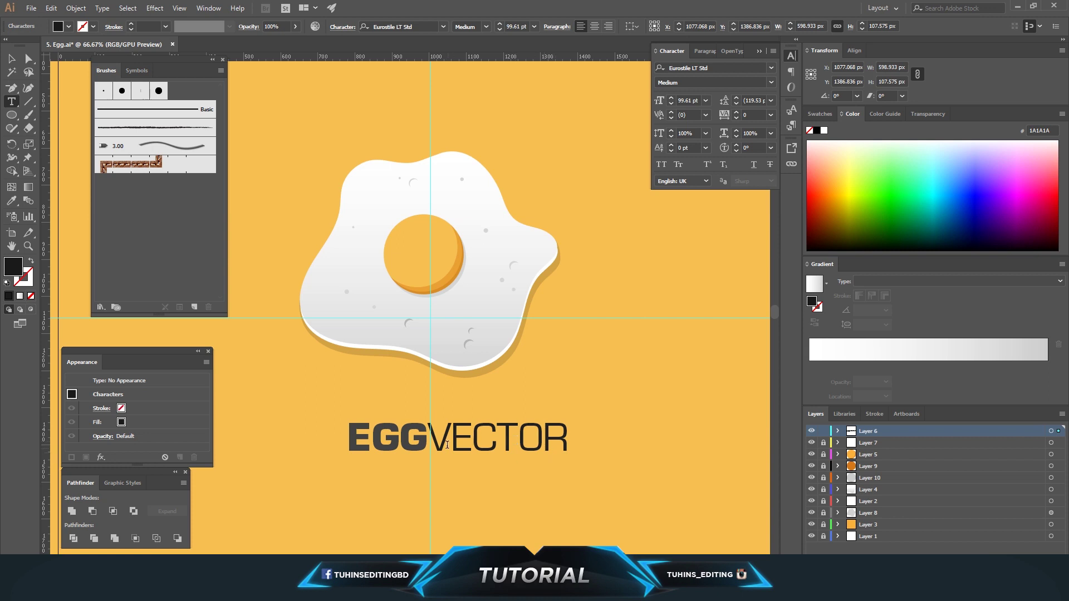
pyautogui.moveTo(429, 439); pyautogui.dragTo(617, 448)
pyautogui.click(33, 79)
pyautogui.click(501, 441)
pyautogui.click(11, 57)
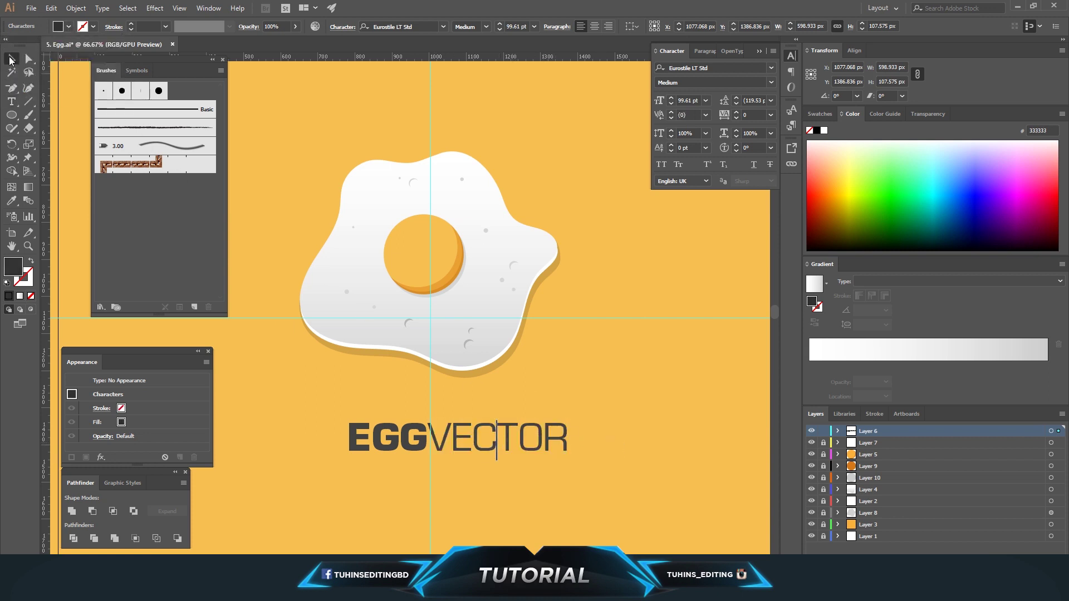
pyautogui.moveTo(471, 447); pyautogui.dragTo(467, 430)
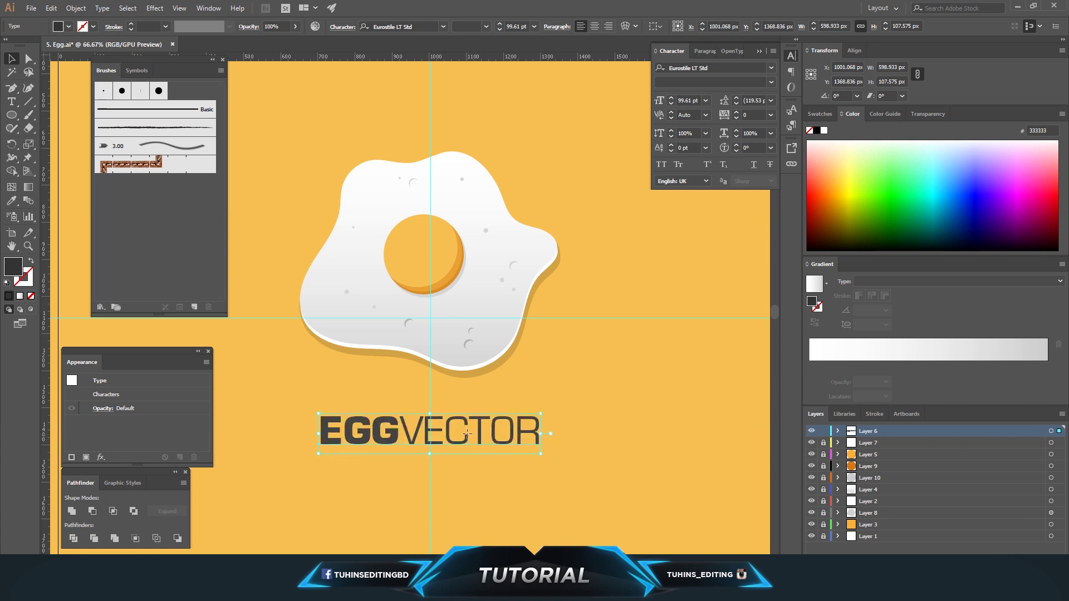
# Hide Layer 1 to remove the guides, recentre the artwork, and save.
pyautogui.click(589, 407)
pyautogui.hotkey('ctrl', '-')
pyautogui.hotkey('ctrl', '-')
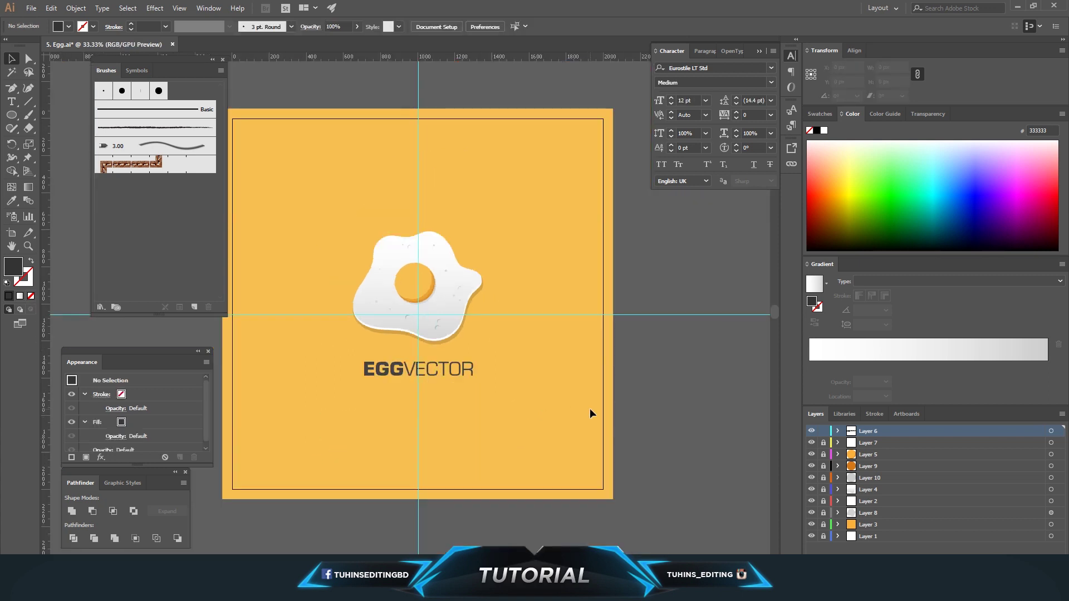
pyautogui.scroll(1, 601, 415)
pyautogui.click(811, 536)
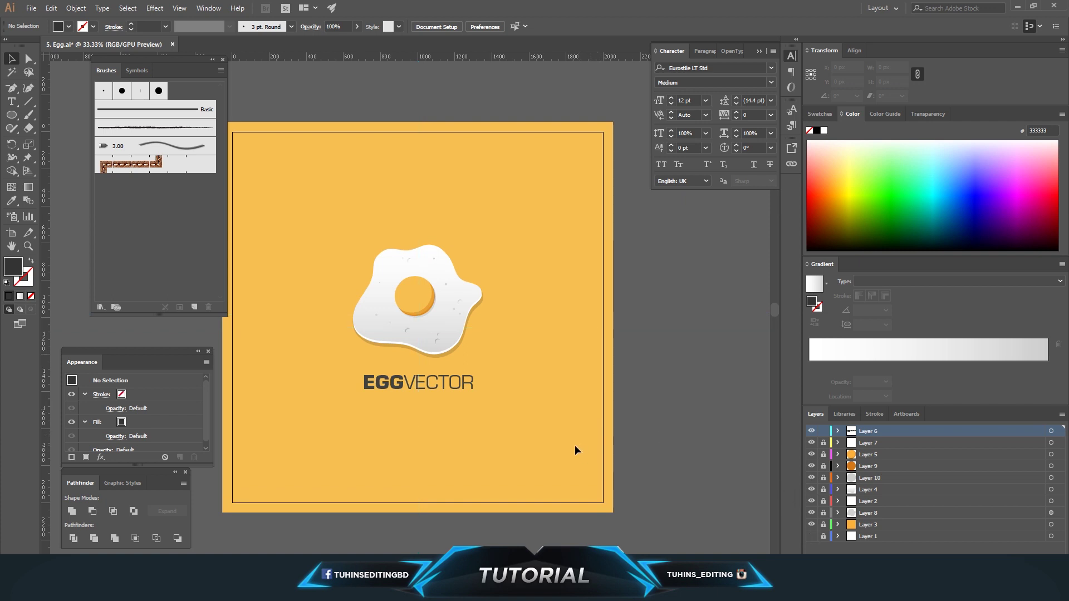
pyautogui.moveTo(575, 446); pyautogui.dragTo(640, 455)
pyautogui.hotkey('ctrl', '+')
pyautogui.moveTo(718, 468); pyautogui.dragTo(642, 454)
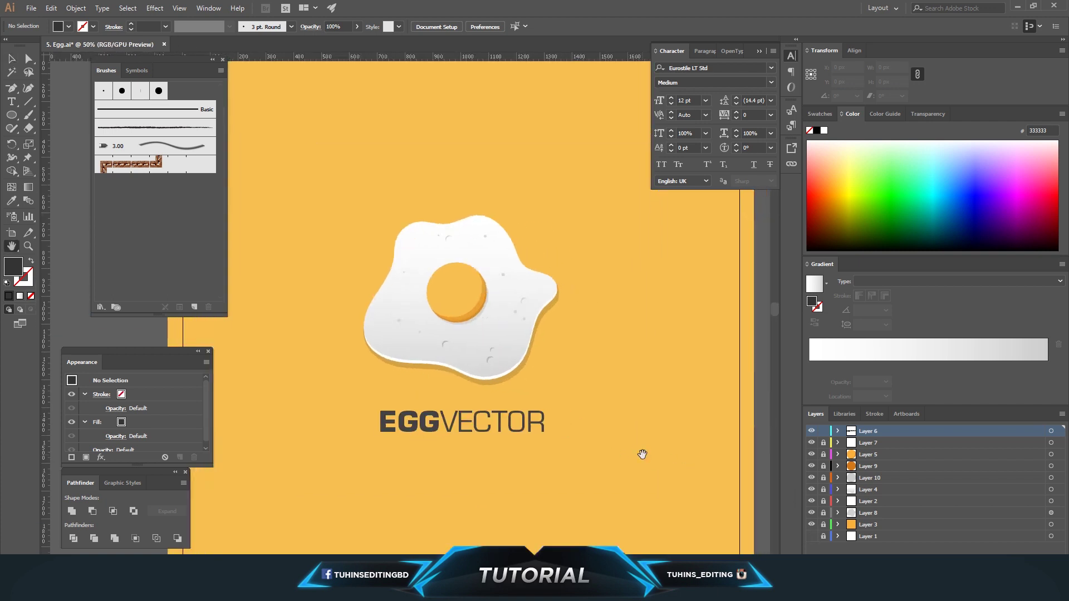
pyautogui.hotkey('ctrl', 's')
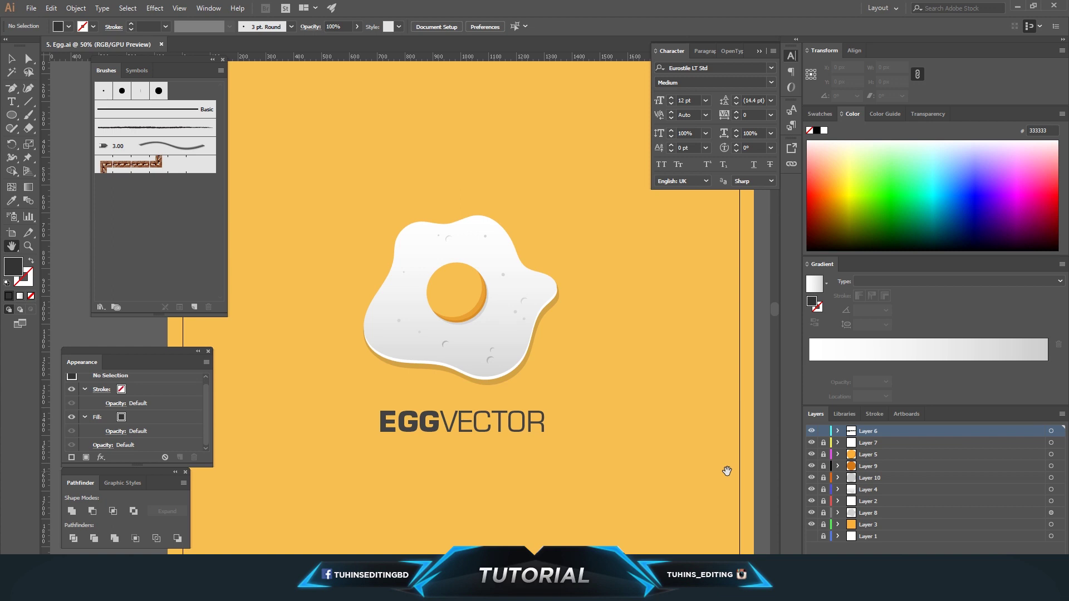
# Lock Layer 6 and add a new empty Layer 11 above Layer 7.
pyautogui.moveTo(628, 439); pyautogui.dragTo(633, 445)
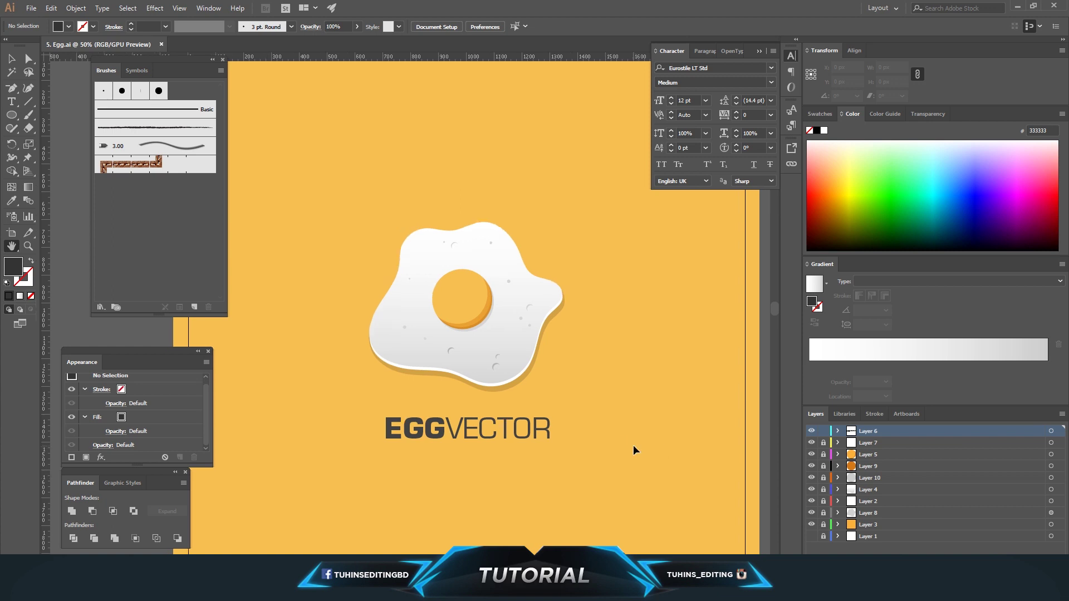
pyautogui.hotkey('ctrl', '1')
pyautogui.click(823, 431)
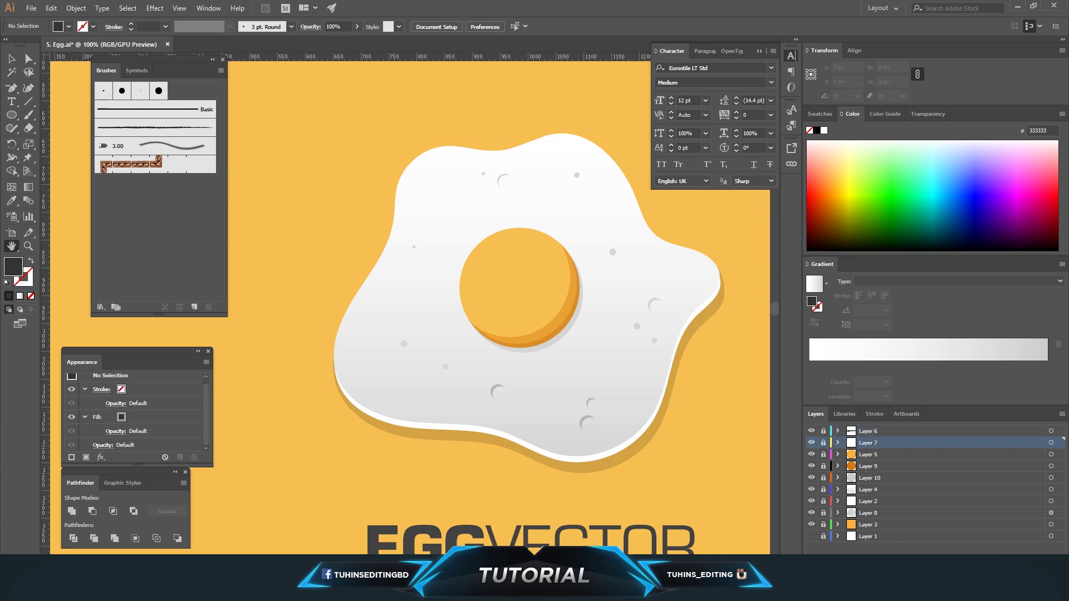
pyautogui.hotkey('ctrl', 'l')
pyautogui.hotkey('ctrl', '+')
pyautogui.hotkey('ctrl', '+')
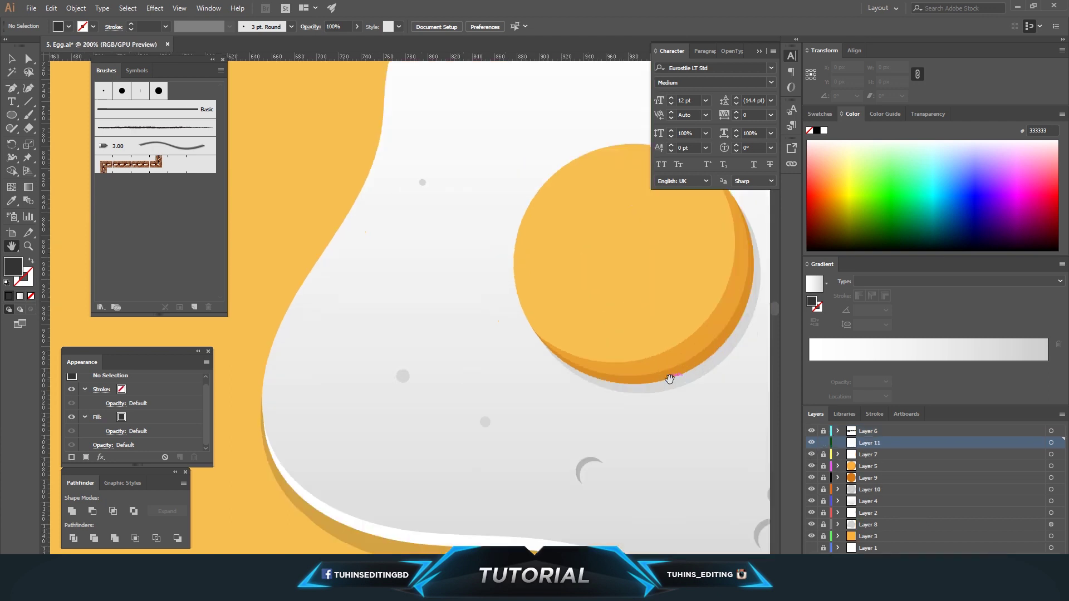
# Paint a bean-shaped highlight outline on the yolk's upper left with the Paintbrush.
pyautogui.moveTo(669, 378); pyautogui.dragTo(479, 427)
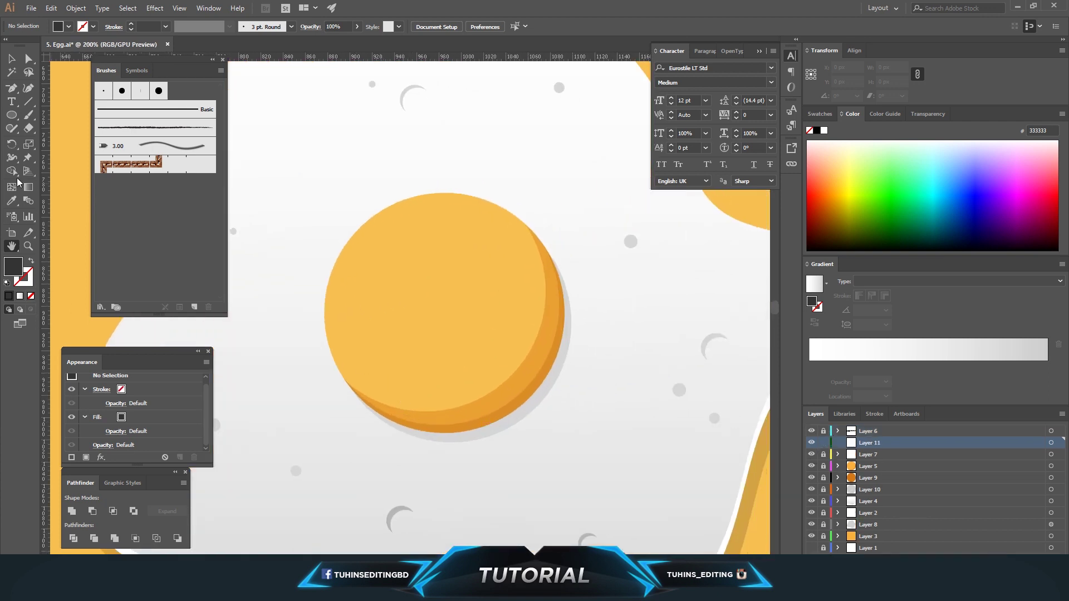
pyautogui.click(28, 115)
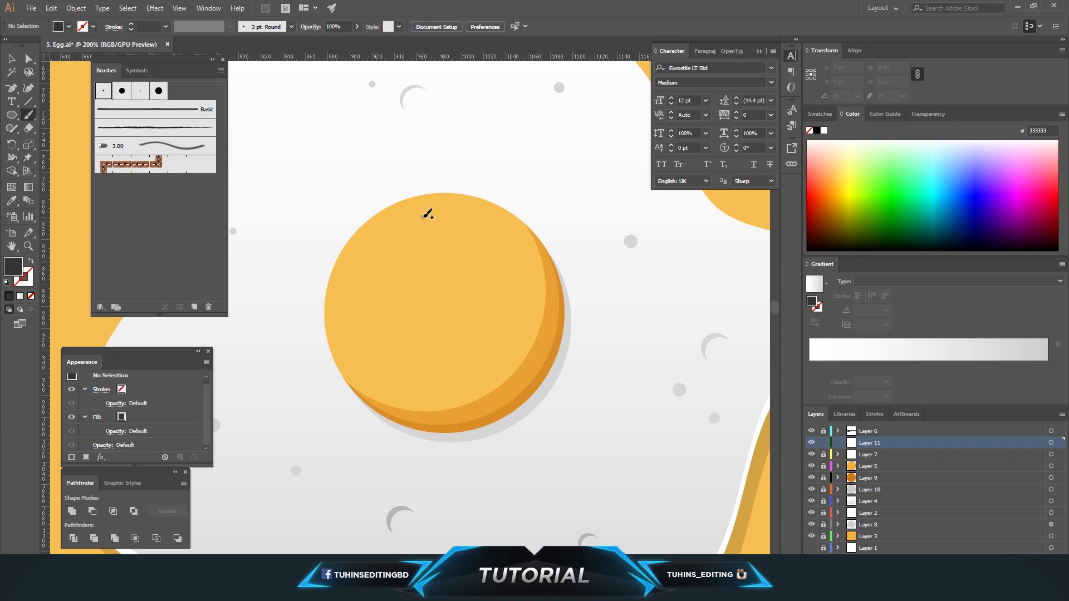
pyautogui.moveTo(423, 215)
pyautogui.mouseDown()
pyautogui.moveTo(384, 229)
pyautogui.moveTo(384, 274)
pyautogui.moveTo(424, 215)
pyautogui.mouseUp()
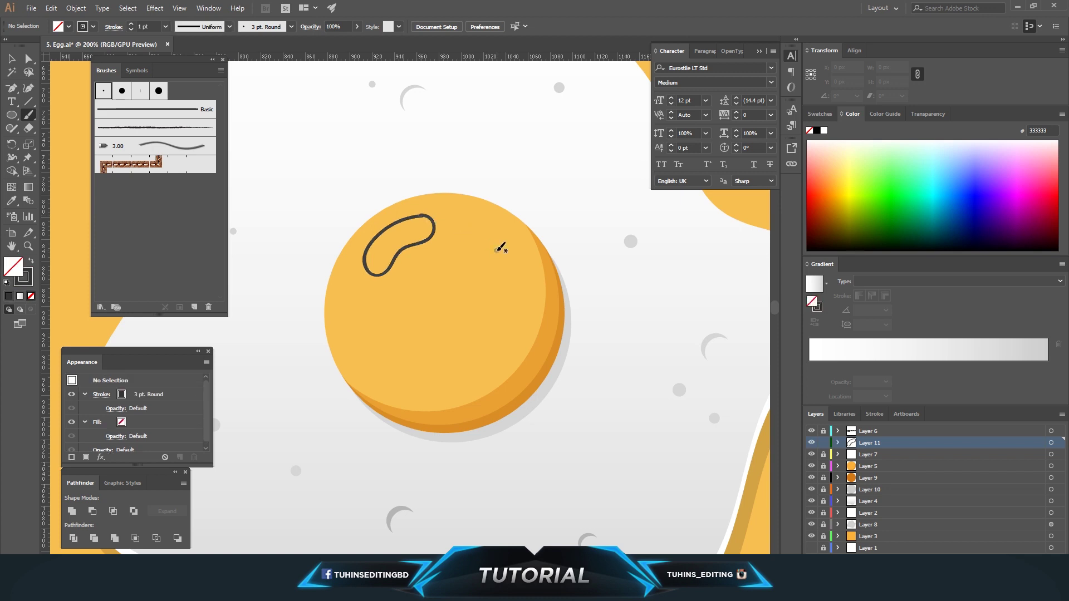
pyautogui.click(29, 57)
pyautogui.click(417, 219)
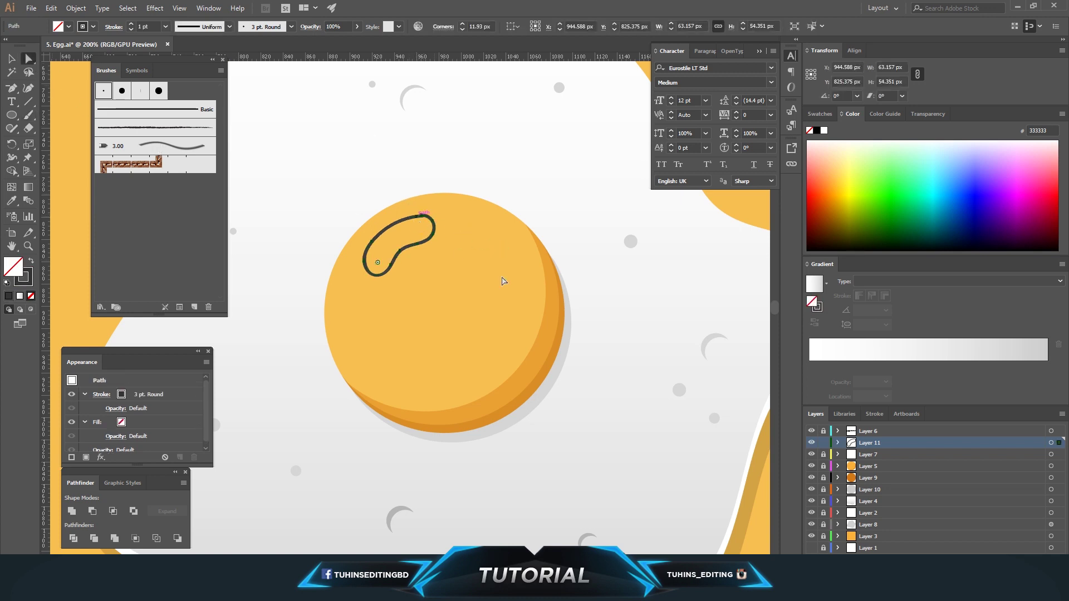
pyautogui.click(449, 299)
# Smooth the bean outline's top-right curve, then swap fill and stroke so it fills solid dark.
pyautogui.scroll(2, 449, 299)
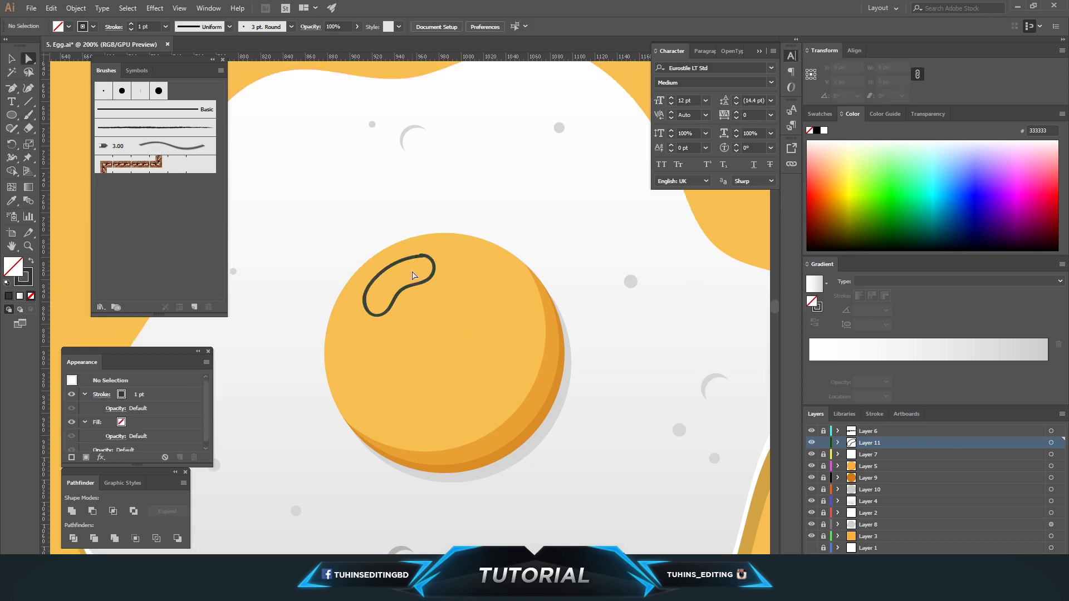
pyautogui.scroll(1, 412, 275)
pyautogui.scroll(1, 412, 275)
pyautogui.click(401, 286)
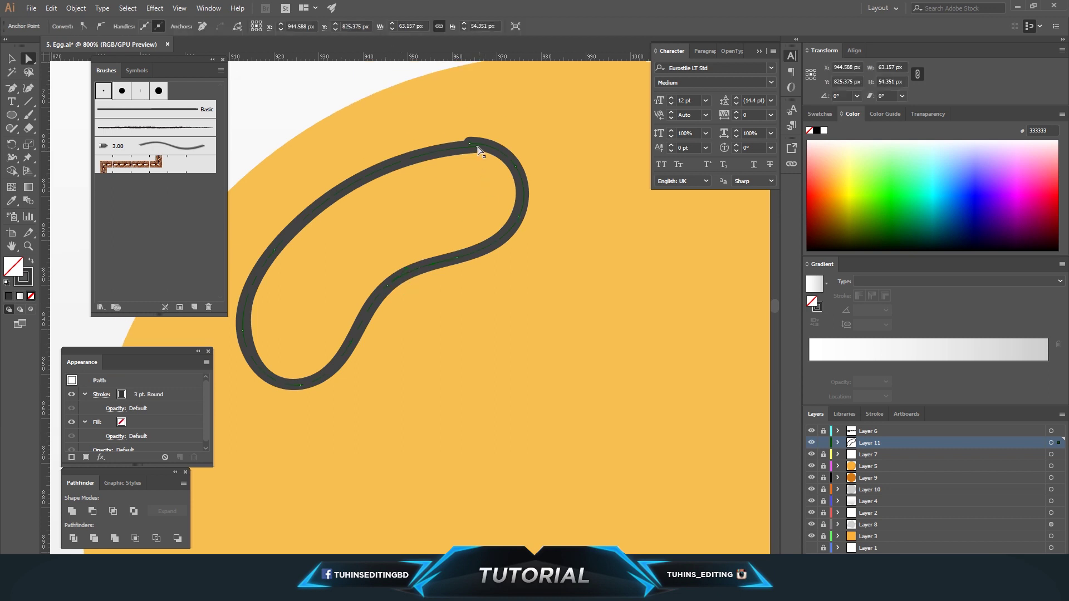
pyautogui.moveTo(472, 147)
pyautogui.mouseDown()
pyautogui.moveTo(517, 170)
pyautogui.moveTo(499, 136)
pyautogui.mouseUp()
pyautogui.click(415, 152)
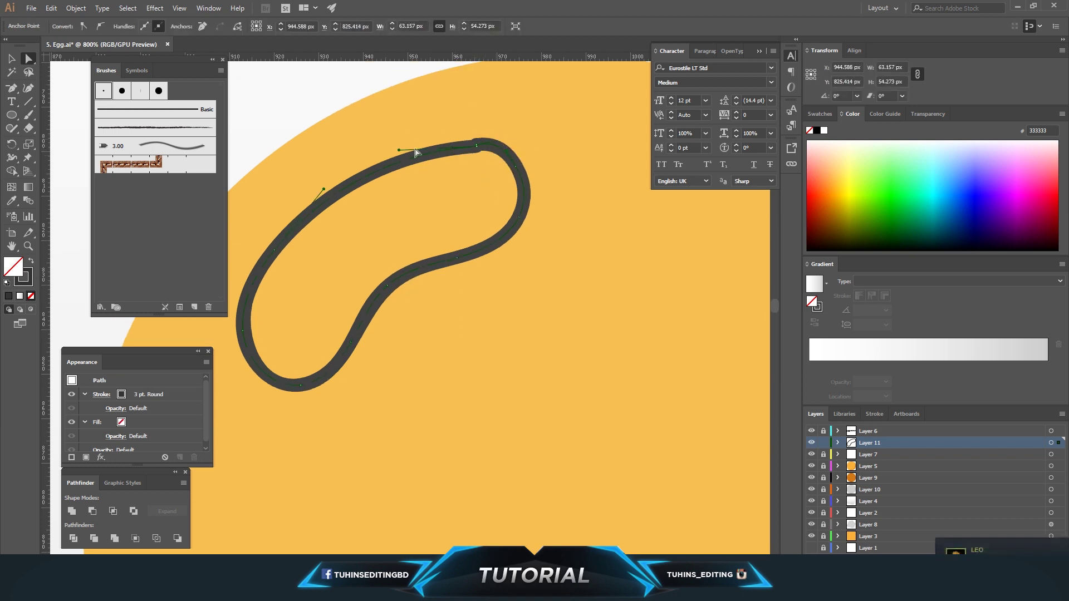
pyautogui.click(400, 159)
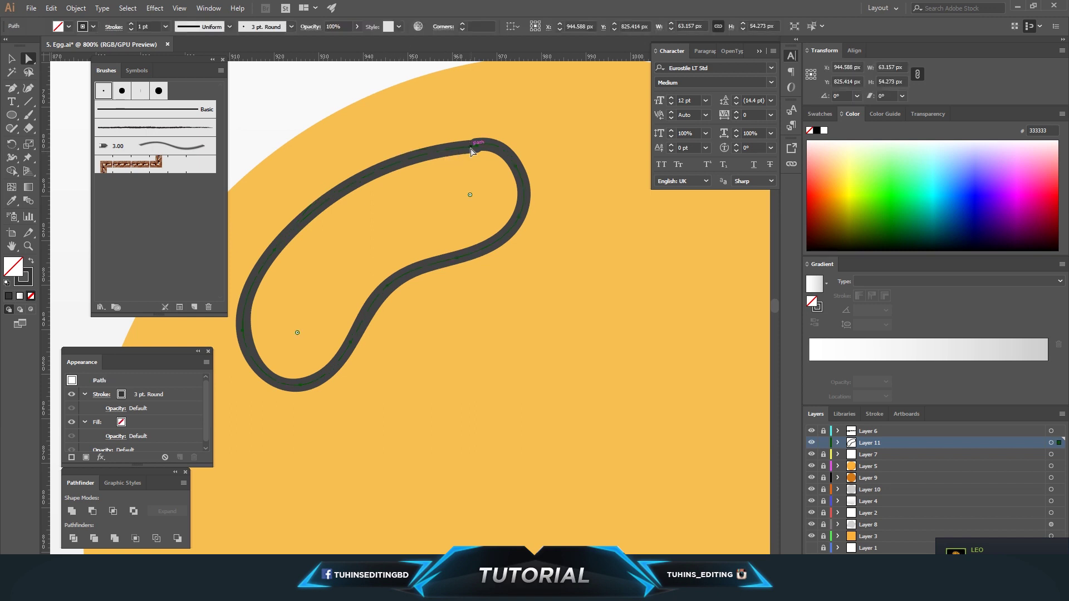
pyautogui.click(399, 152)
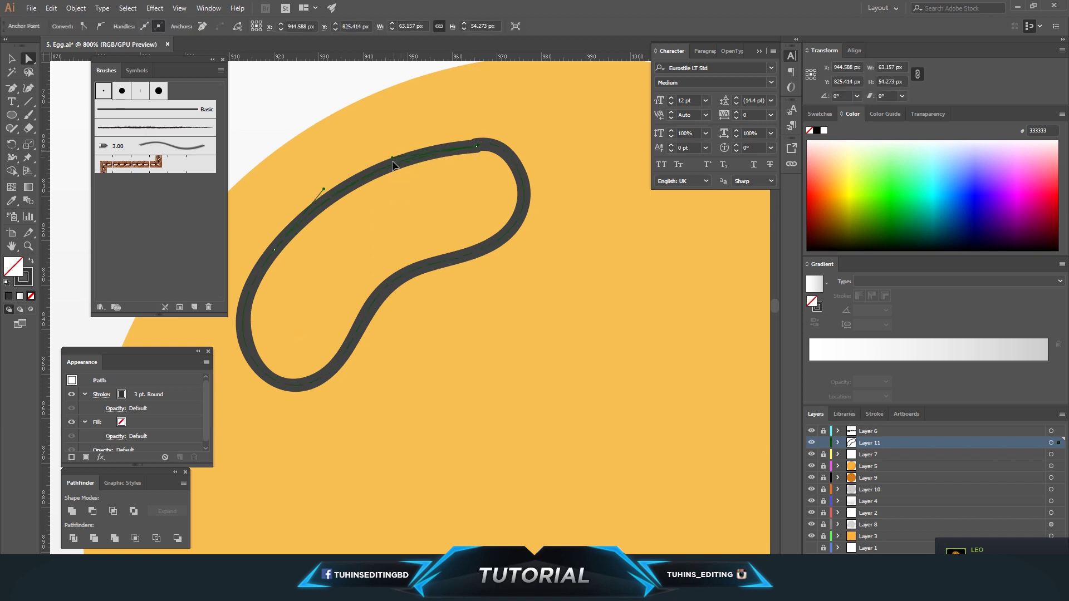
pyautogui.moveTo(476, 145); pyautogui.dragTo(524, 159)
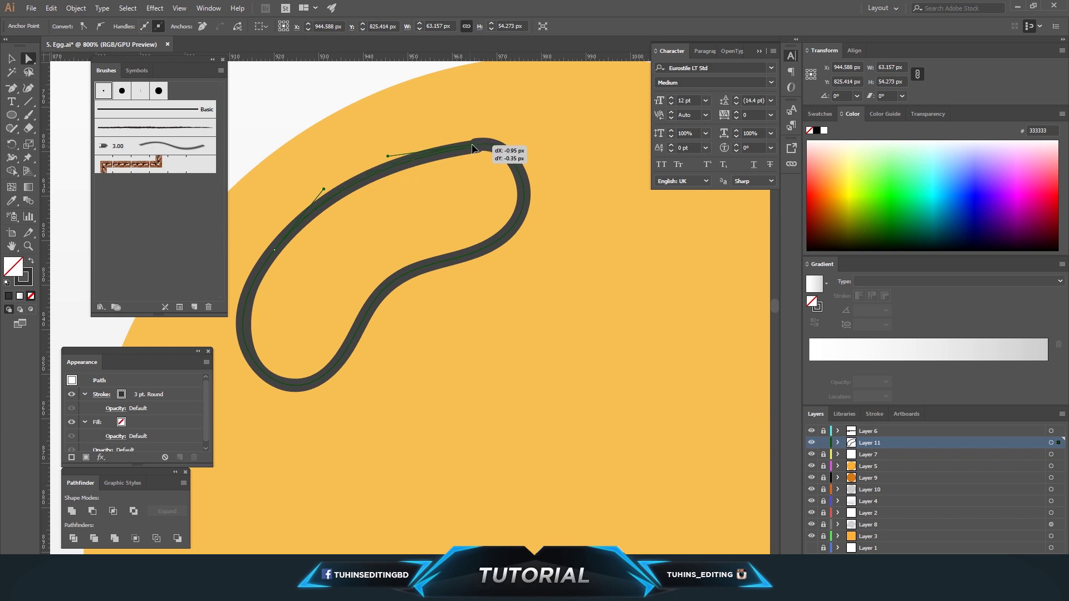
pyautogui.click(556, 217)
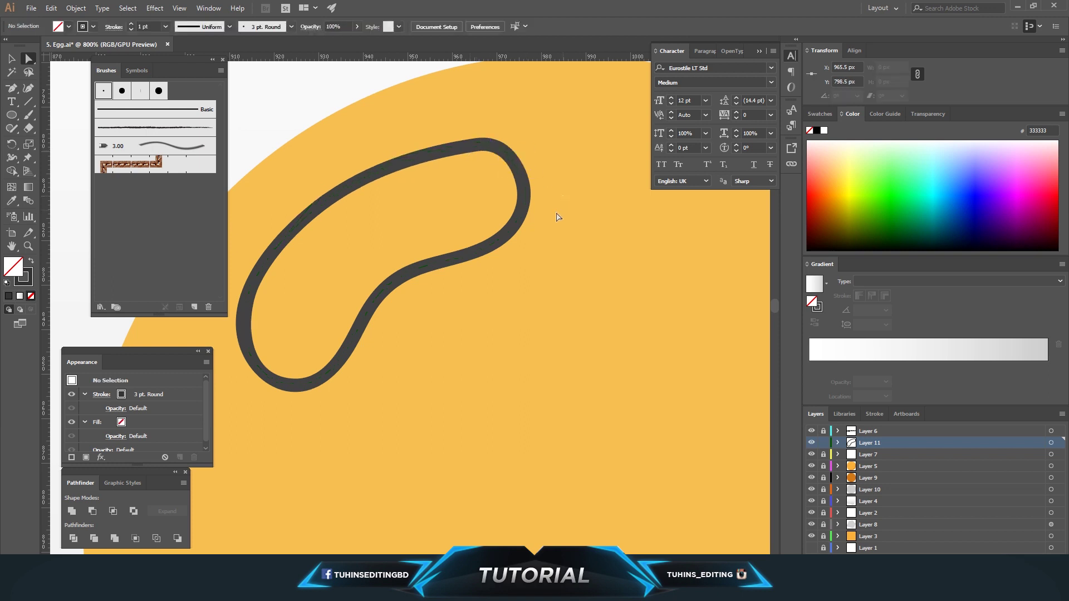
pyautogui.click(463, 256)
pyautogui.click(31, 260)
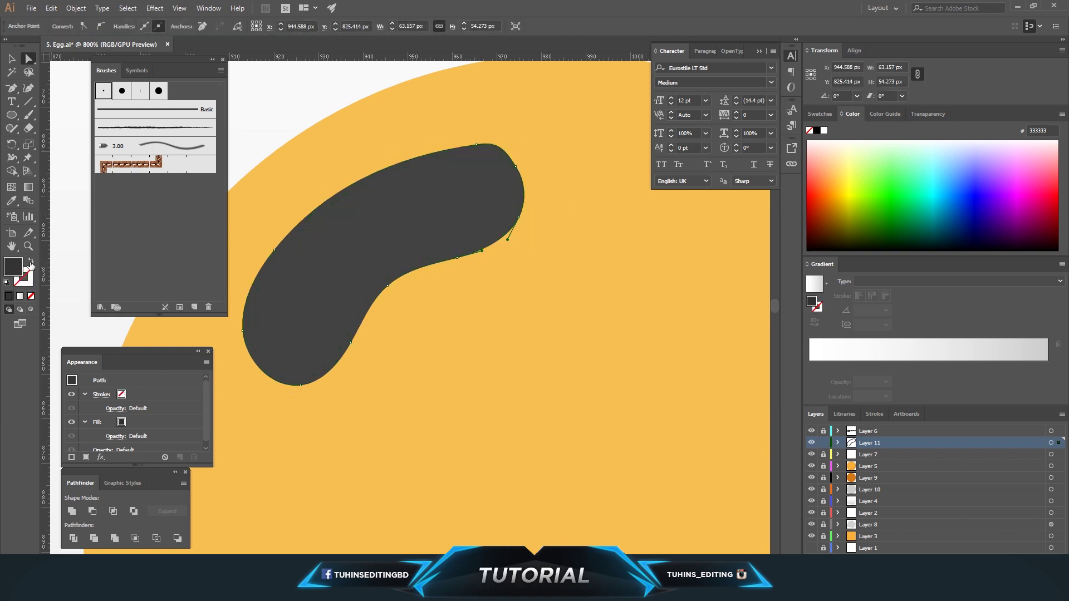
# Sample the yolk's orange onto the dark bean shape with the Eyedropper.
pyautogui.click(537, 305)
pyautogui.hotkey('ctrl', '-')
pyautogui.hotkey('ctrl', '-')
pyautogui.hotkey('ctrl', '-')
pyautogui.click(425, 286)
pyautogui.press('i')
pyautogui.click(504, 317)
# Shift the bean's fill hue to about 48° for a pale yellow highlight.
pyautogui.doubleClick(14, 266)
pyautogui.click(557, 299)
pyautogui.click(758, 304)
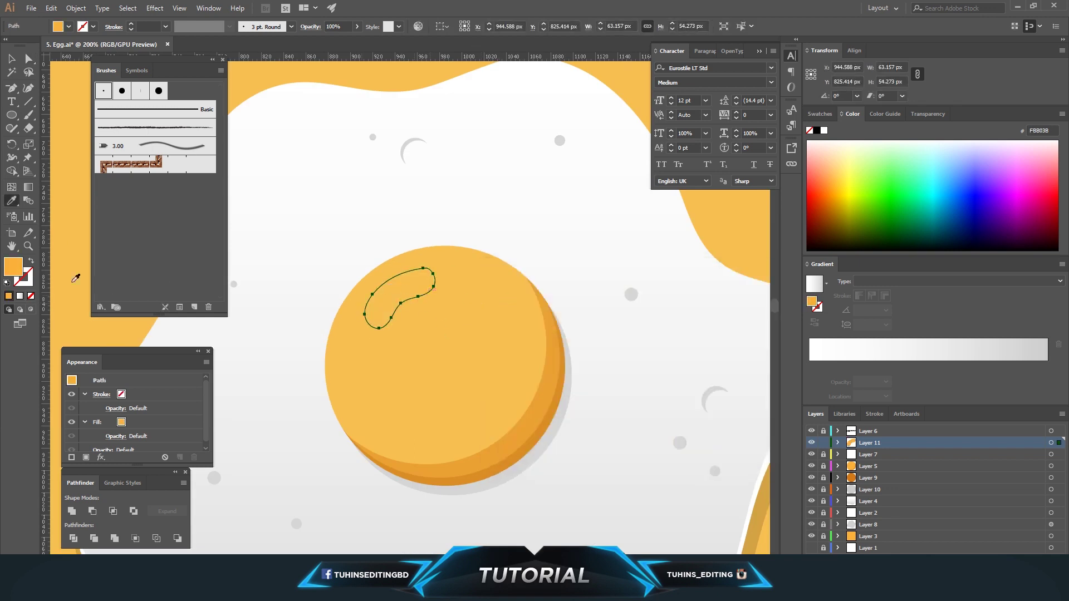
pyautogui.doubleClick(10, 269)
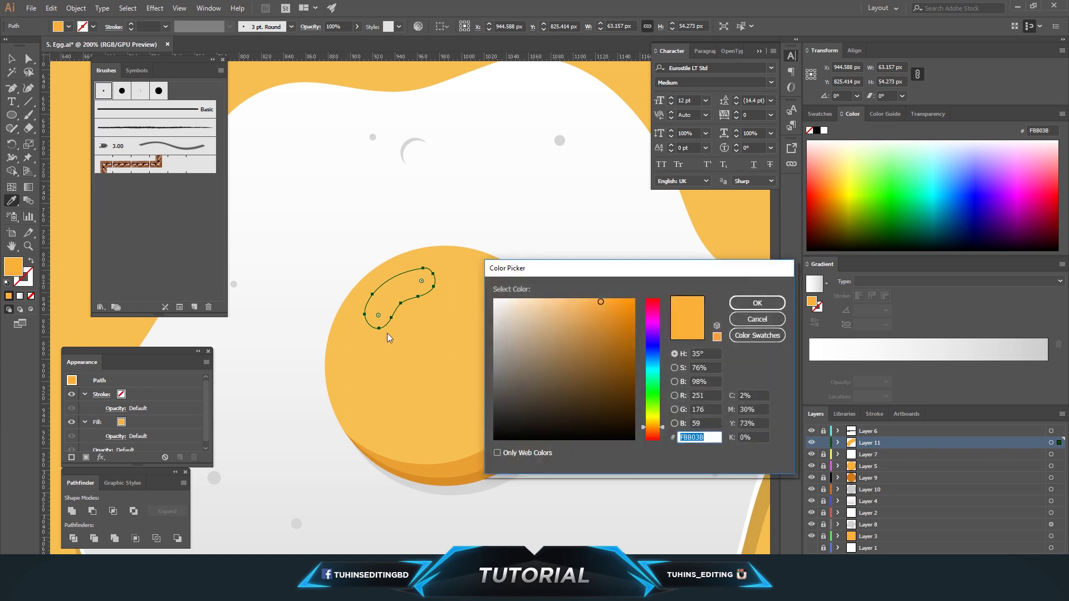
pyautogui.moveTo(647, 415); pyautogui.dragTo(660, 422)
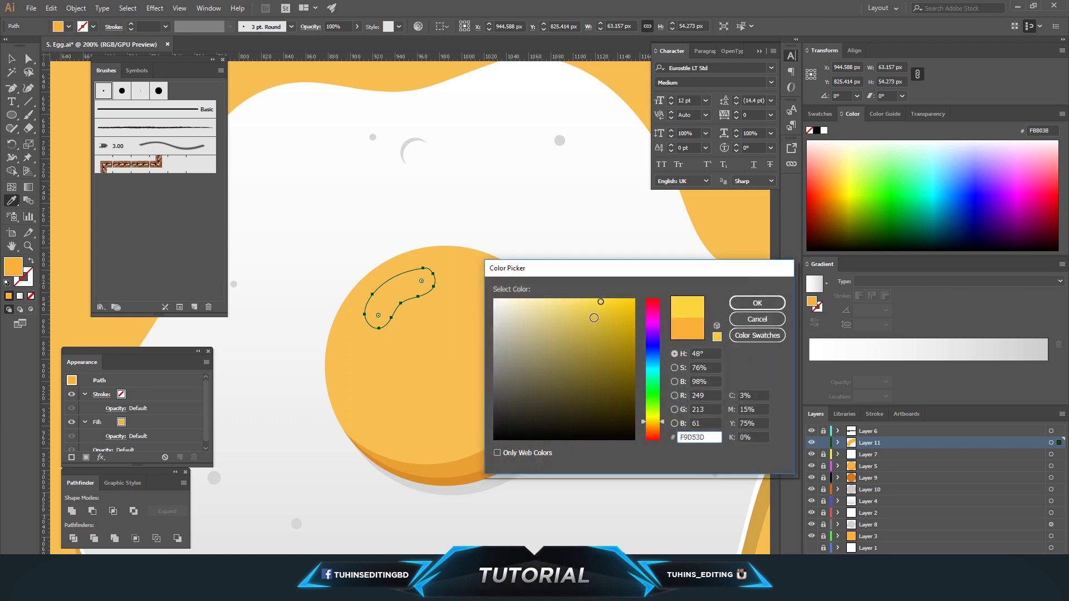
pyautogui.click(757, 303)
pyautogui.press('v')
pyautogui.click(591, 291)
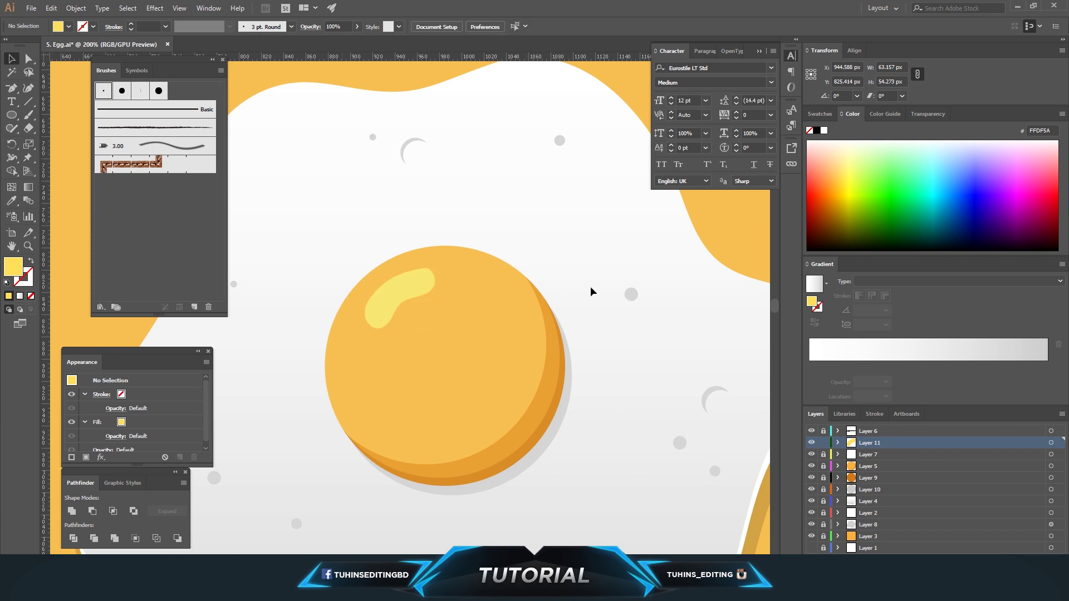
pyautogui.hotkey('ctrl', '0')
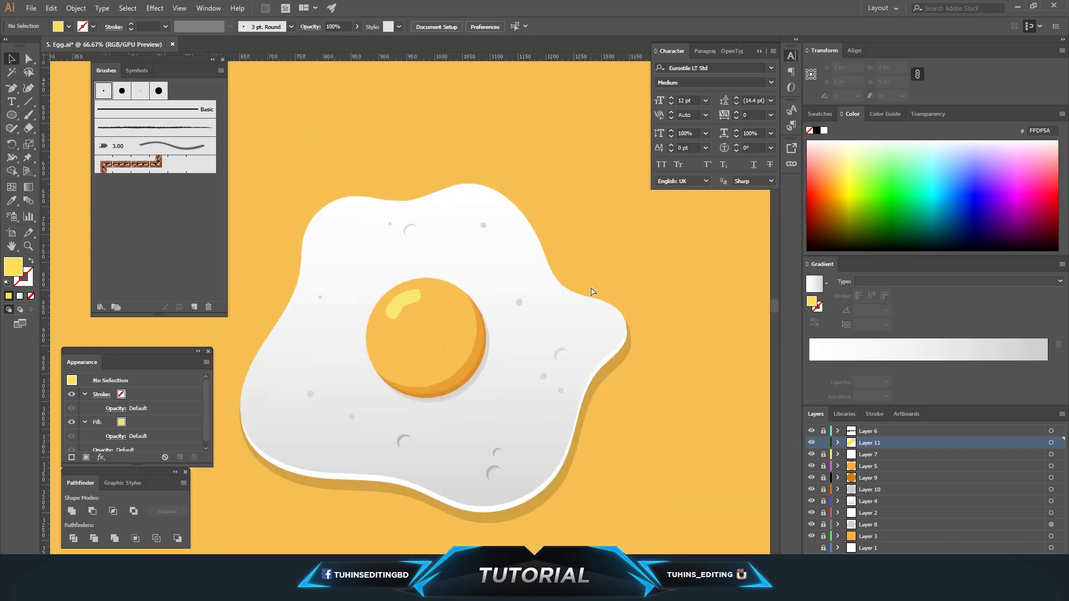
# Enlarge the yellow bean highlight on the yolk.
pyautogui.hotkey('ctrl', '+')
pyautogui.hotkey('ctrl', '+')
pyautogui.hotkey('ctrl', '+')
pyautogui.click(436, 254)
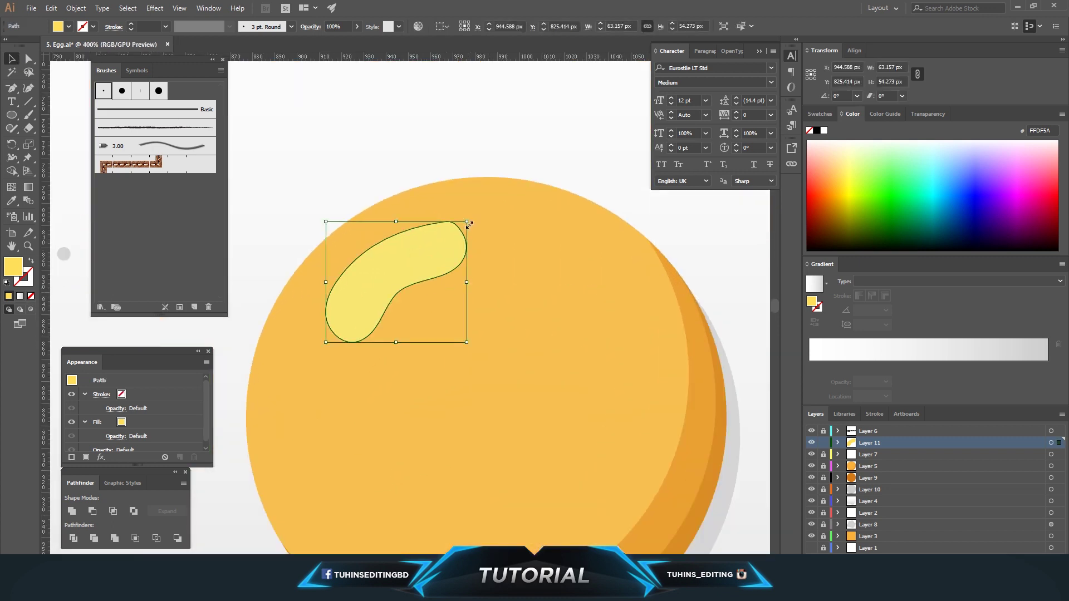
pyautogui.moveTo(468, 225); pyautogui.dragTo(482, 217)
pyautogui.click(515, 242)
pyautogui.scroll(-1, 516, 244)
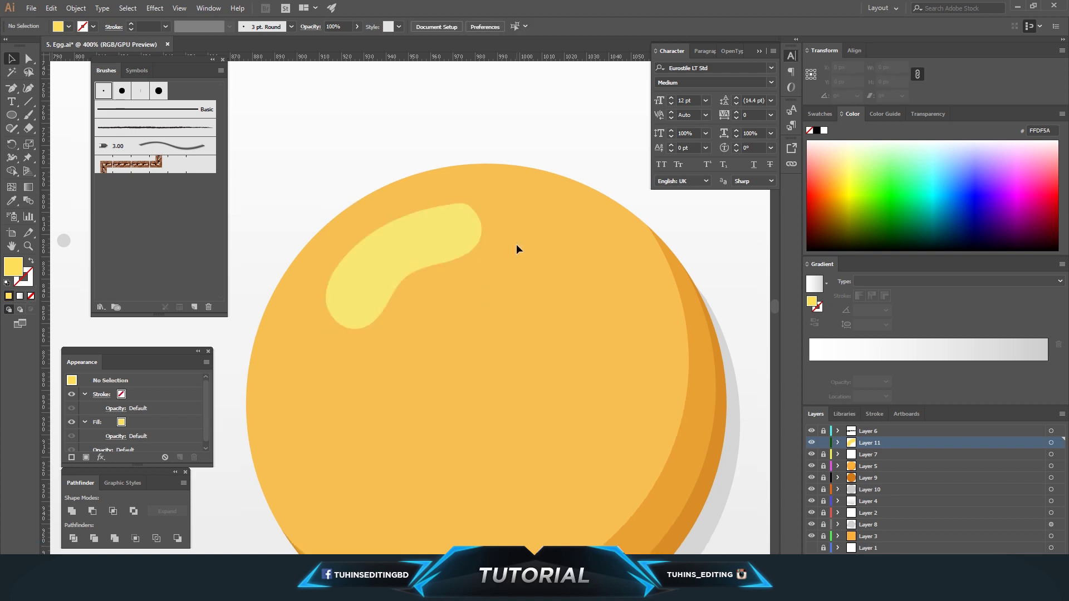
# Paint a small yellow ring below the highlight and swap its fill and stroke.
pyautogui.click(28, 114)
pyautogui.moveTo(309, 334); pyautogui.dragTo(328, 344)
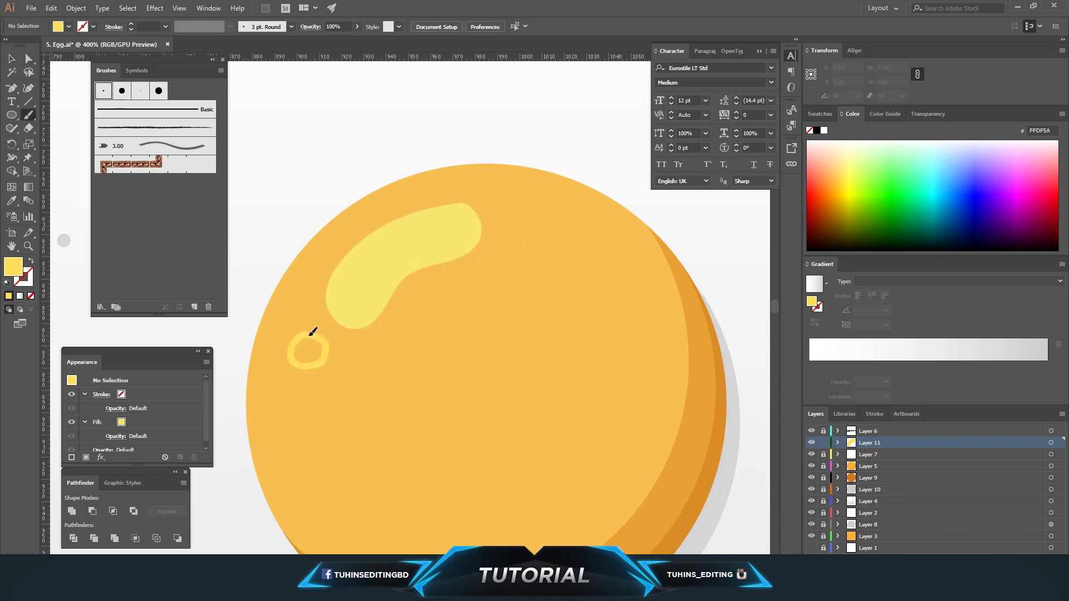
pyautogui.hotkey('shift', 'x')
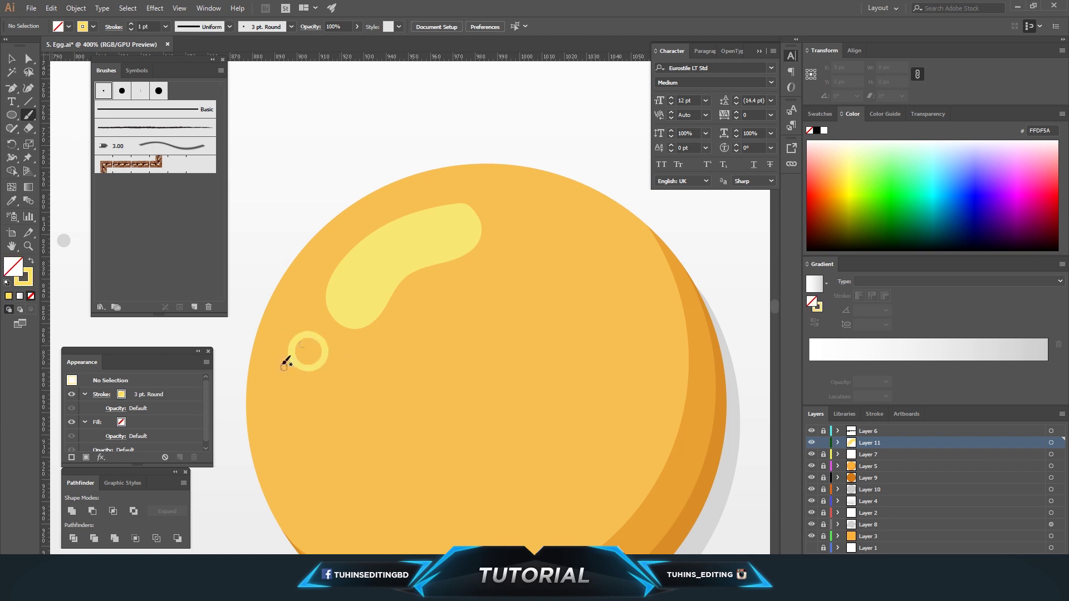
pyautogui.scroll(1, 398, 303)
pyautogui.scroll(2, 399, 303)
pyautogui.scroll(1, 225, 243)
pyautogui.click(28, 59)
pyautogui.click(310, 247)
# Fill the ring with the Blob Brush and unite the paths into one solid circle.
pyautogui.hotkey('shift', 'b')
pyautogui.moveTo(344, 245); pyautogui.dragTo(357, 321)
pyautogui.moveTo(326, 262)
pyautogui.mouseDown()
pyautogui.moveTo(422, 280)
pyautogui.moveTo(370, 269)
pyautogui.moveTo(377, 245)
pyautogui.moveTo(362, 320)
pyautogui.mouseUp()
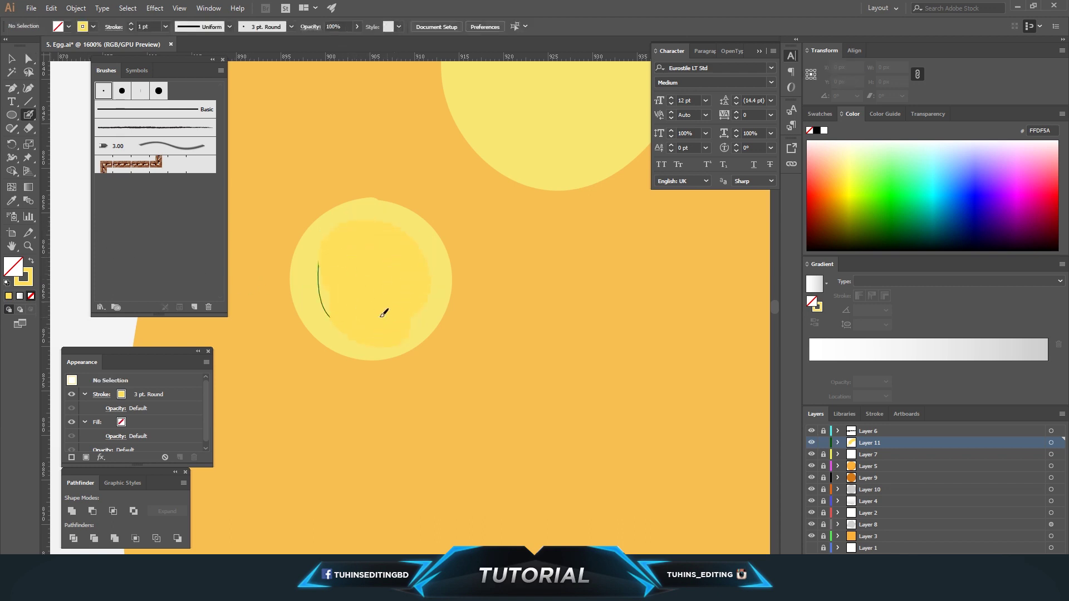
pyautogui.click(28, 59)
pyautogui.click(309, 247)
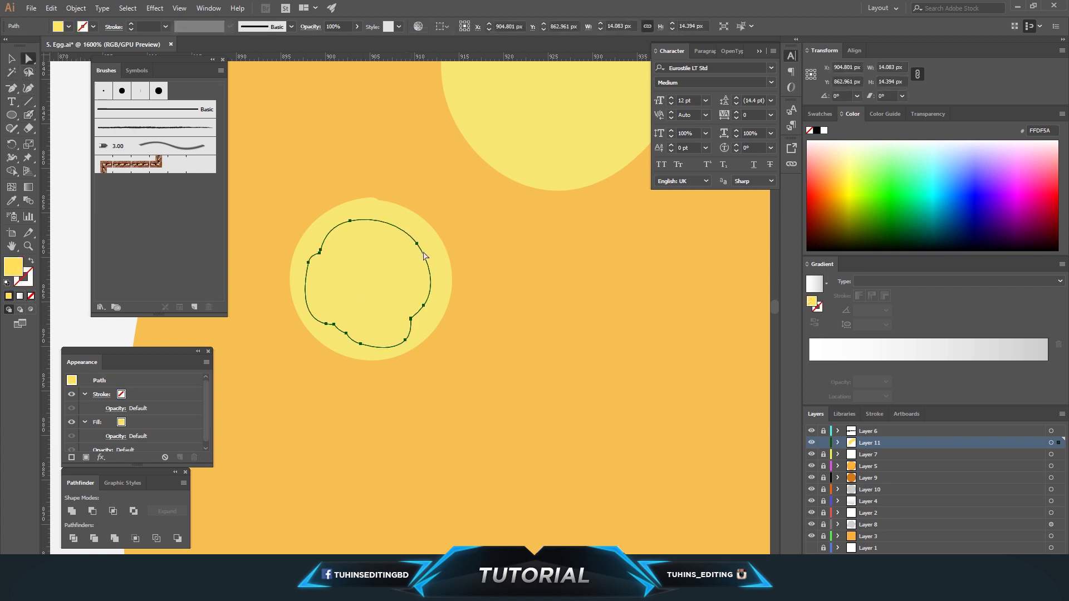
pyautogui.click(269, 189)
pyautogui.moveTo(263, 182); pyautogui.dragTo(465, 408)
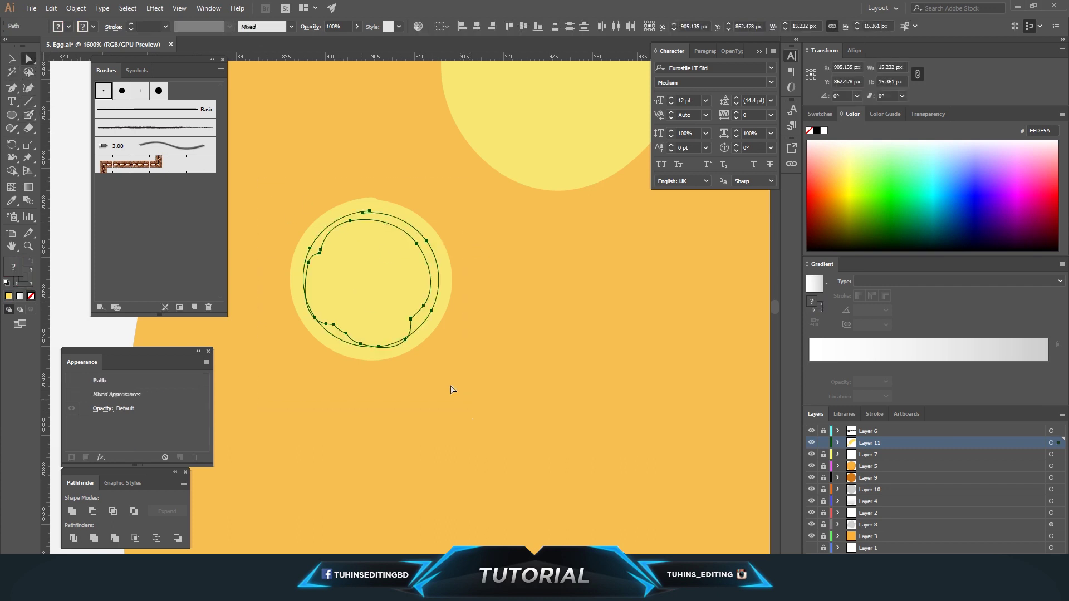
pyautogui.click(71, 511)
# Scale the small yellow highlight dot up slightly to about 15 px.
pyautogui.click(519, 301)
pyautogui.hotkey('ctrl', '-')
pyautogui.hotkey('ctrl', '-')
pyautogui.hotkey('ctrl', '-')
pyautogui.hotkey('ctrl', '-')
pyautogui.click(393, 369)
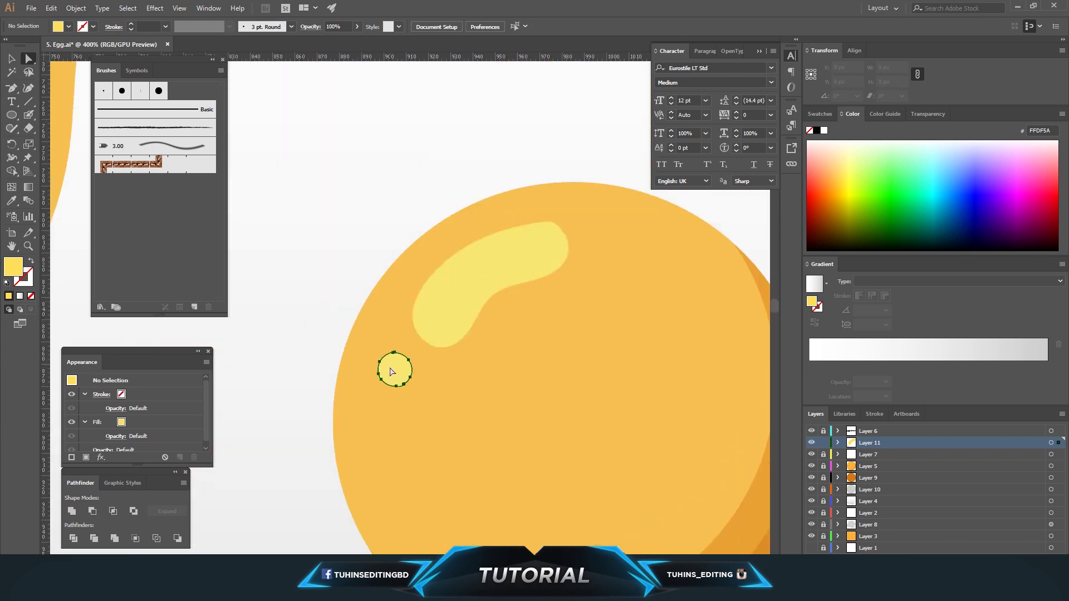
pyautogui.press('v')
pyautogui.moveTo(388, 379); pyautogui.dragTo(402, 379)
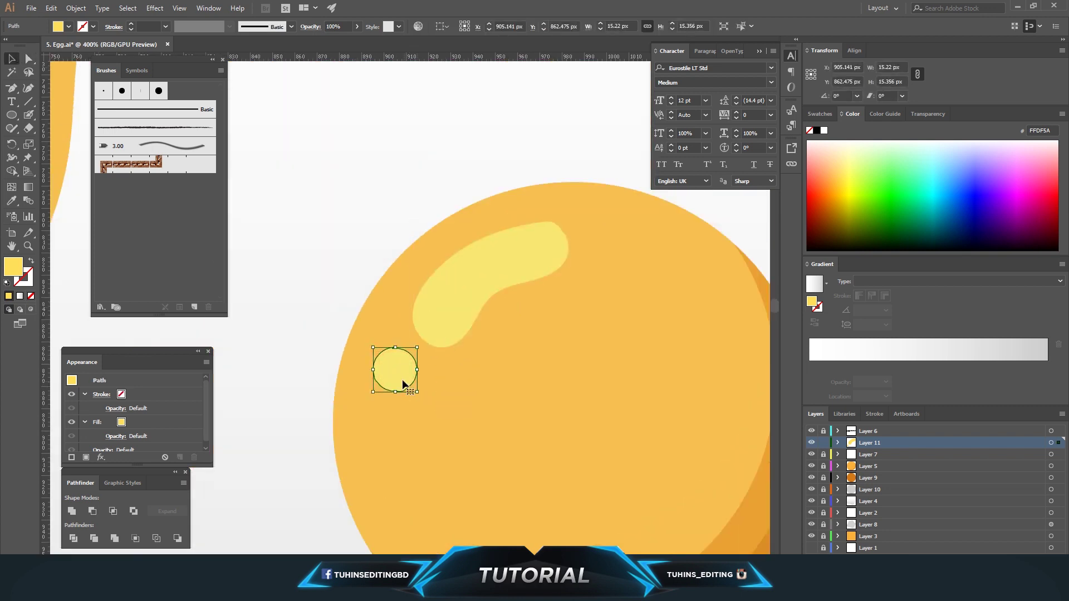
pyautogui.click(520, 391)
pyautogui.hotkey('ctrl', '0')
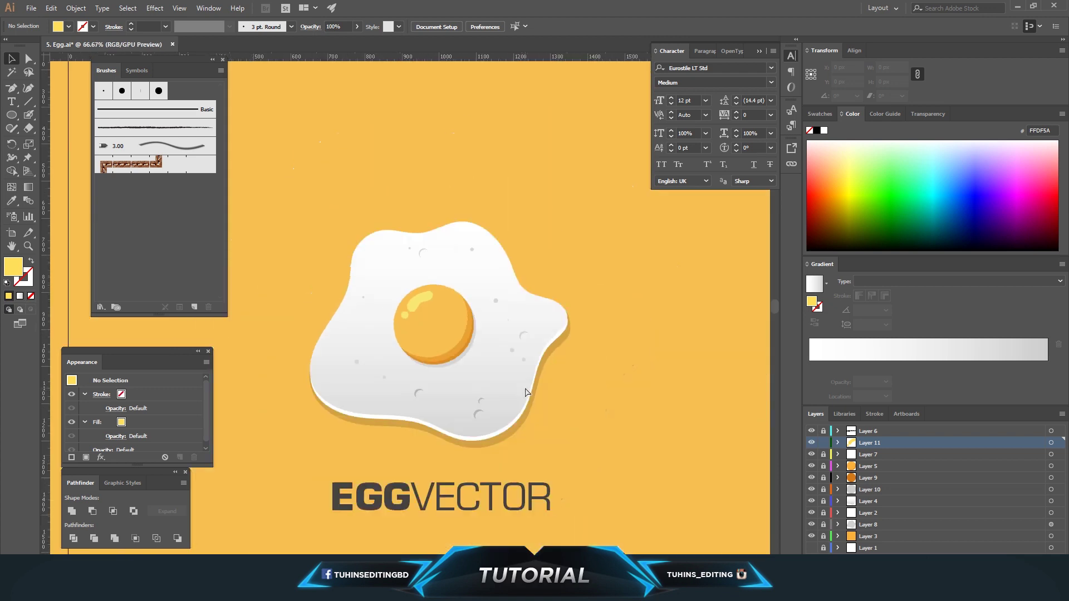
# Save the egg artwork as Egg.ai and bring up Photoshop's New Document dialog.
pyautogui.moveTo(517, 401); pyautogui.dragTo(566, 419)
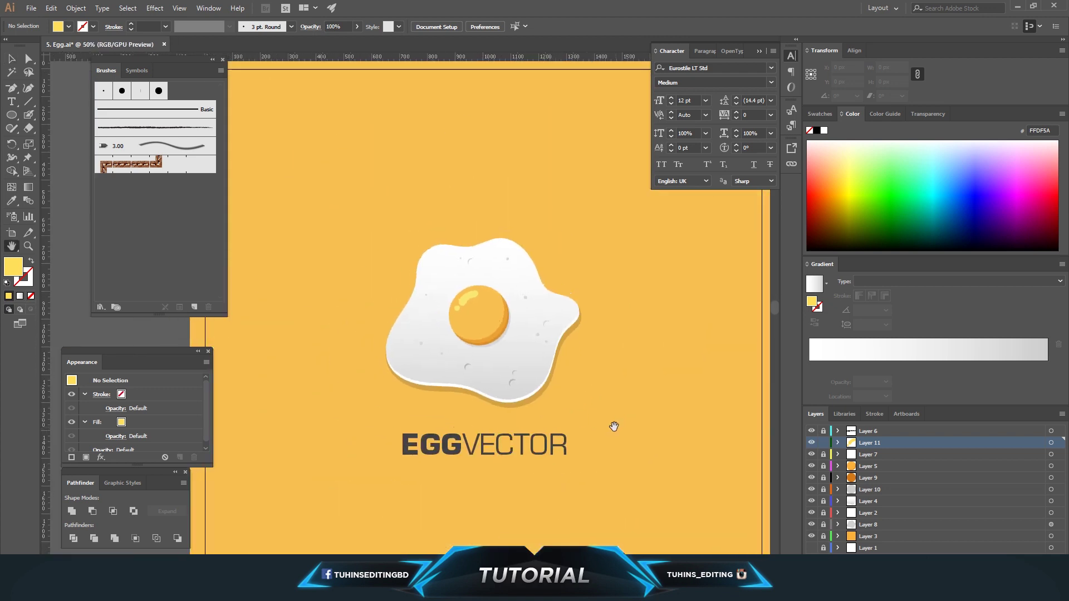
pyautogui.hotkey('ctrl', '-')
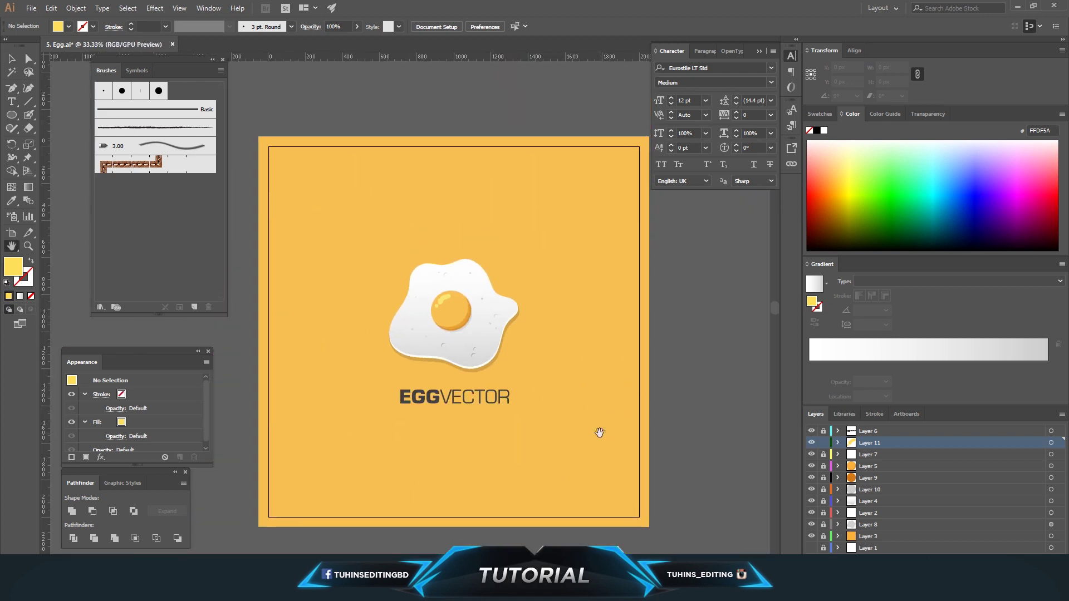
pyautogui.hotkey('ctrl', '+')
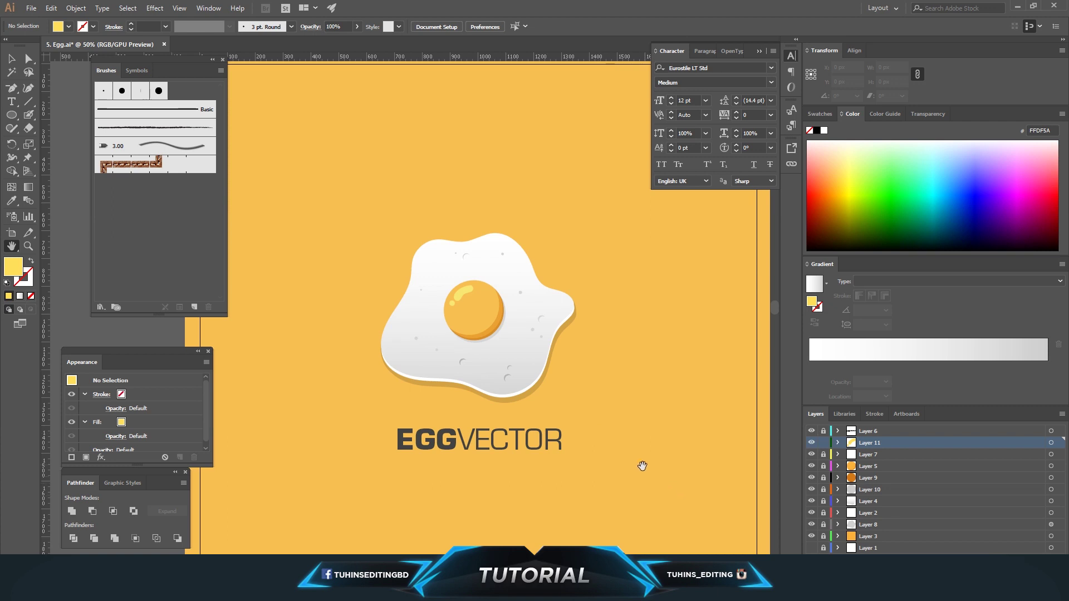
pyautogui.hotkey('ctrl', 's')
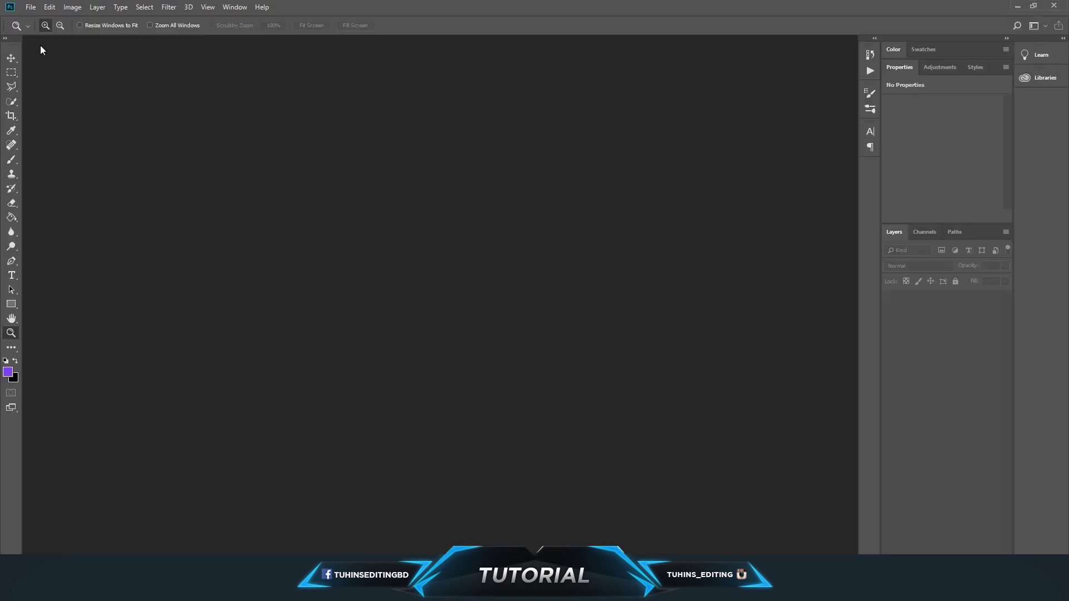
pyautogui.click(31, 6)
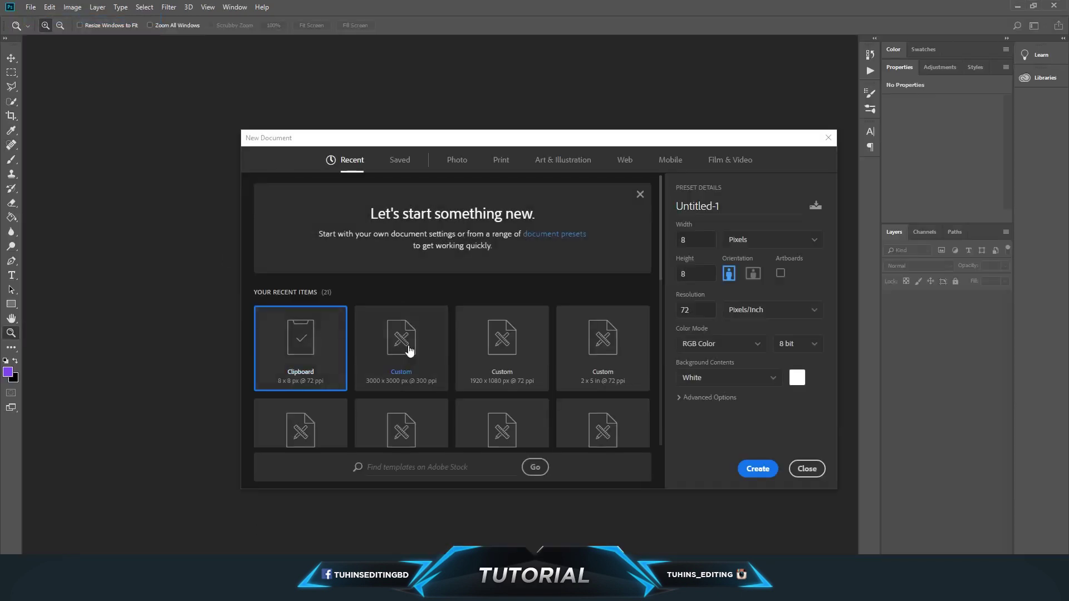
# Create a new 1920×1080 Photoshop document from the Custom preset.
pyautogui.doubleClick(508, 349)
pyautogui.press('v')
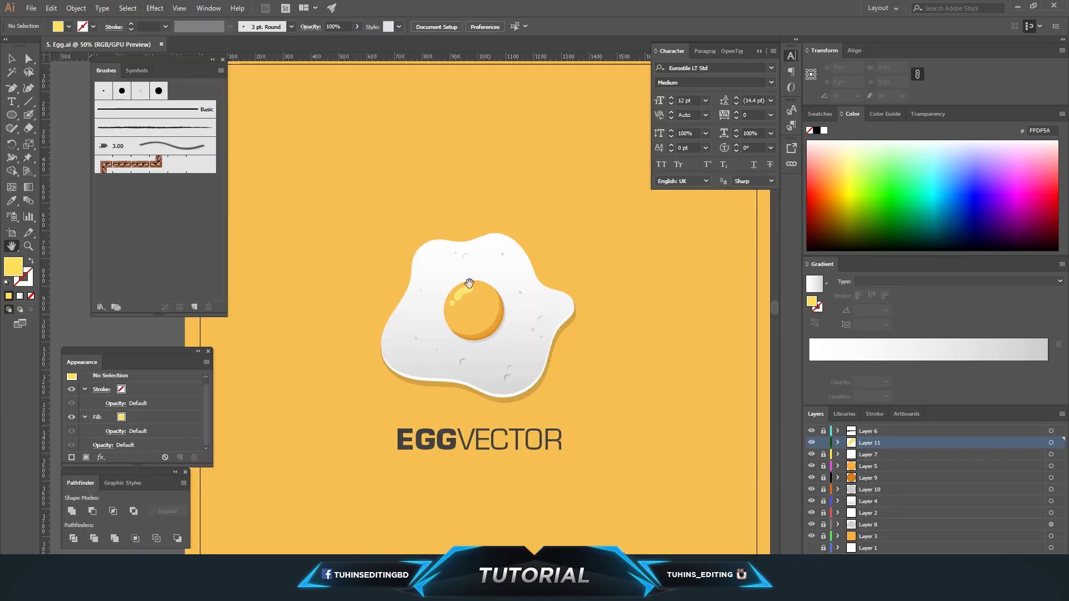
pyautogui.click(162, 45)
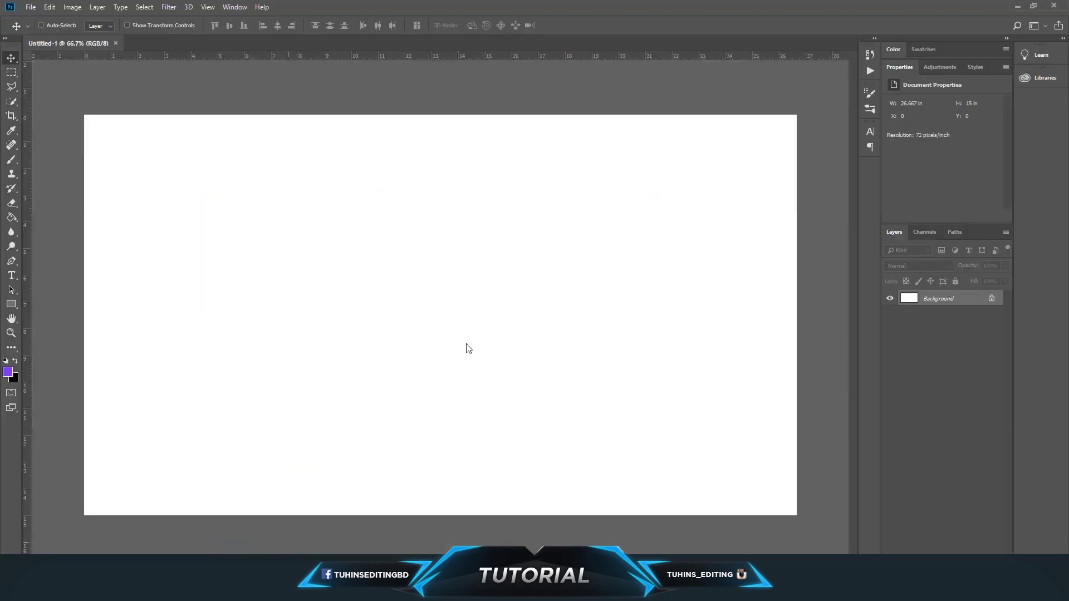
# Place 5. Egg.ai as a smart object and scale it to fill the canvas.
pyautogui.moveTo(819, 139); pyautogui.dragTo(443, 377)
pyautogui.click(624, 328)
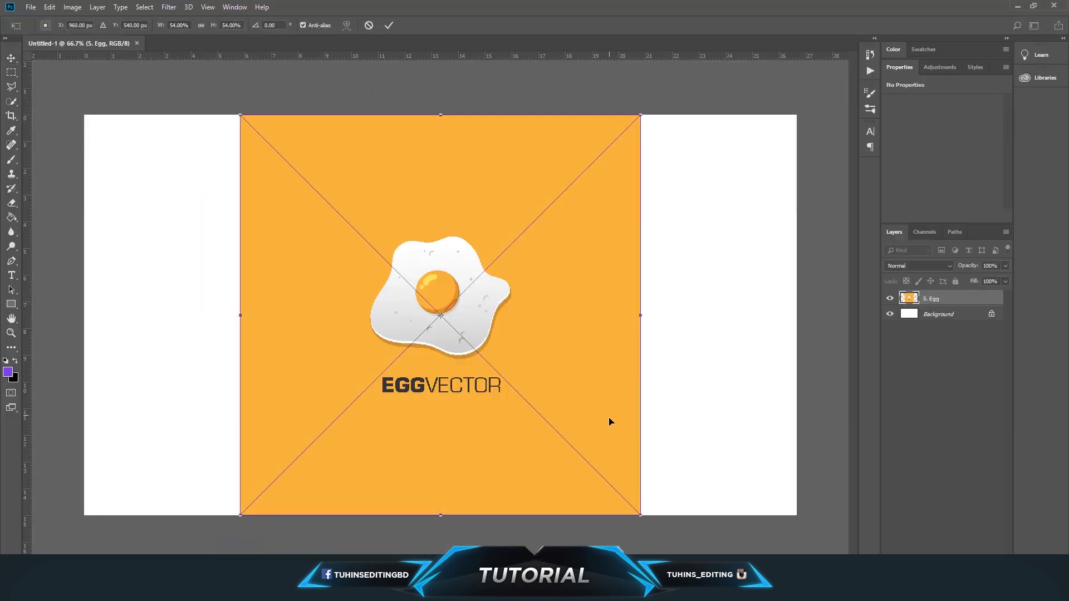
pyautogui.moveTo(643, 517); pyautogui.dragTo(805, 600)
pyautogui.moveTo(677, 402); pyautogui.dragTo(678, 408)
pyautogui.press('Return')
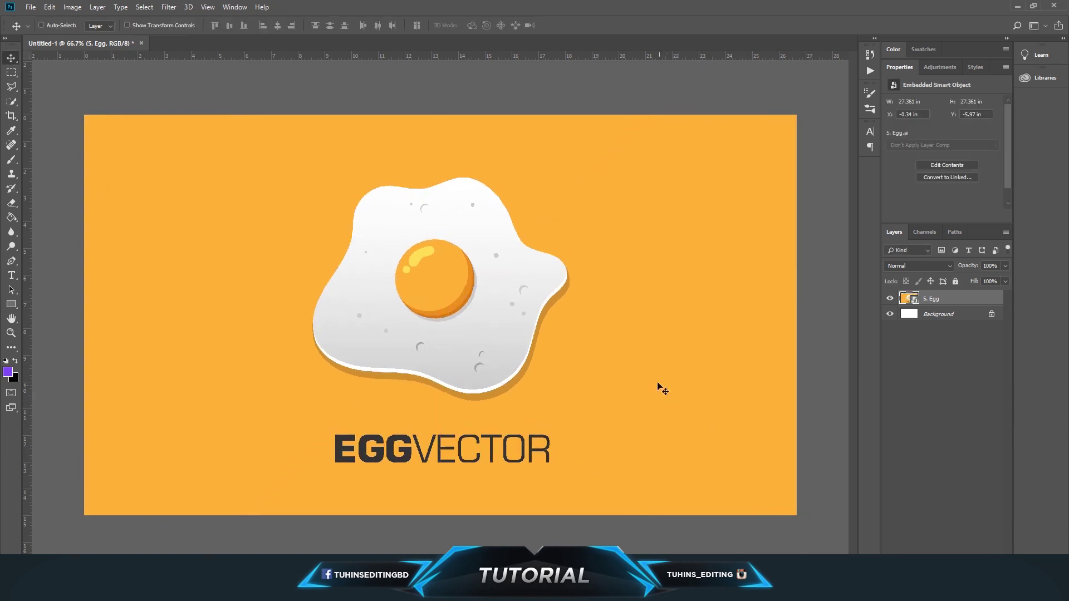